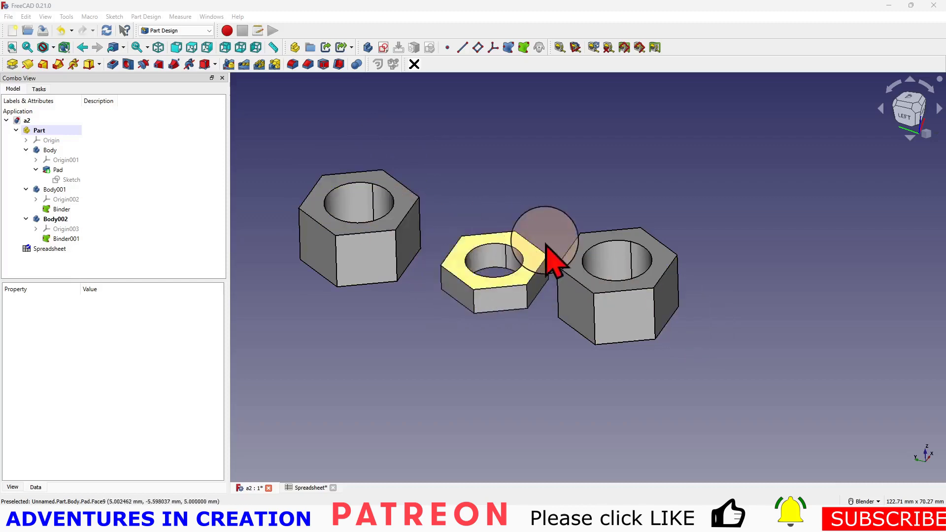
Step: Change Binder001's Configuration property from M12 to M10
middle_click_drag(766, 213, 788, 234)
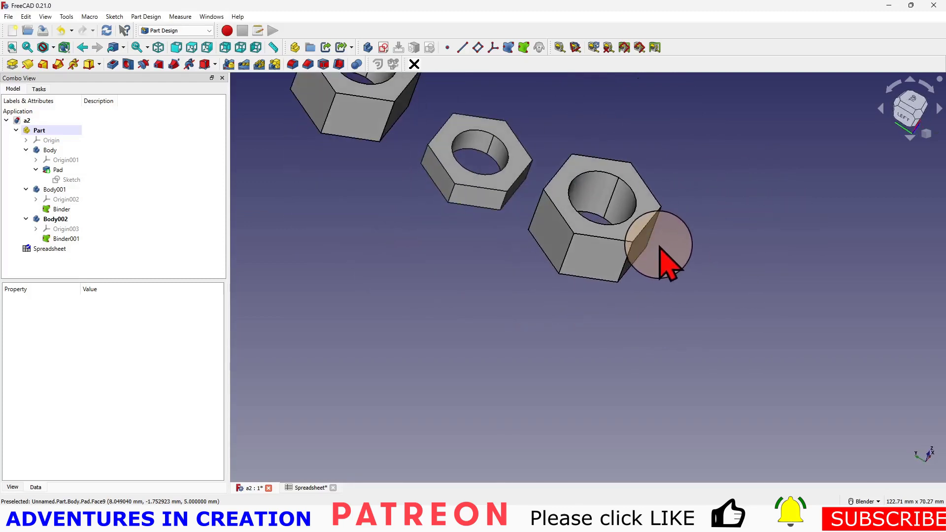
middle_click_drag(678, 302, 544, 268, "shift")
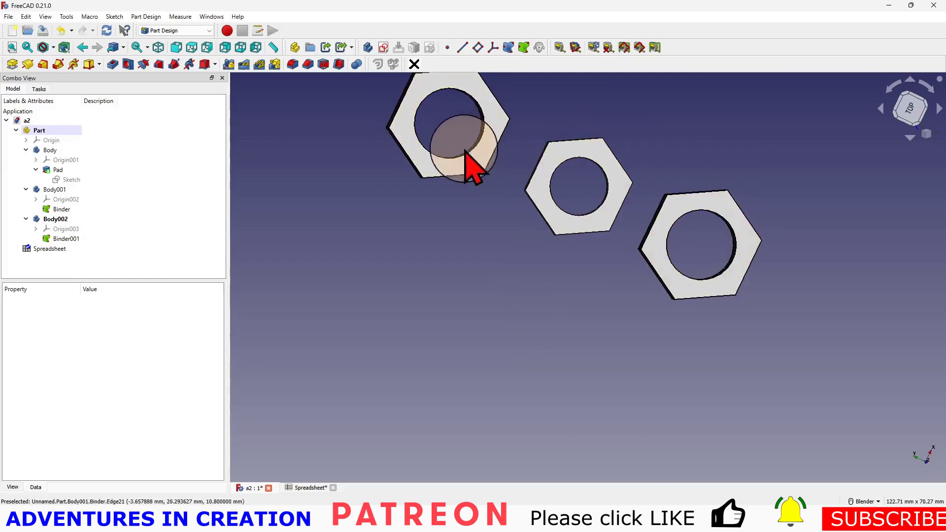
left_click(63, 239)
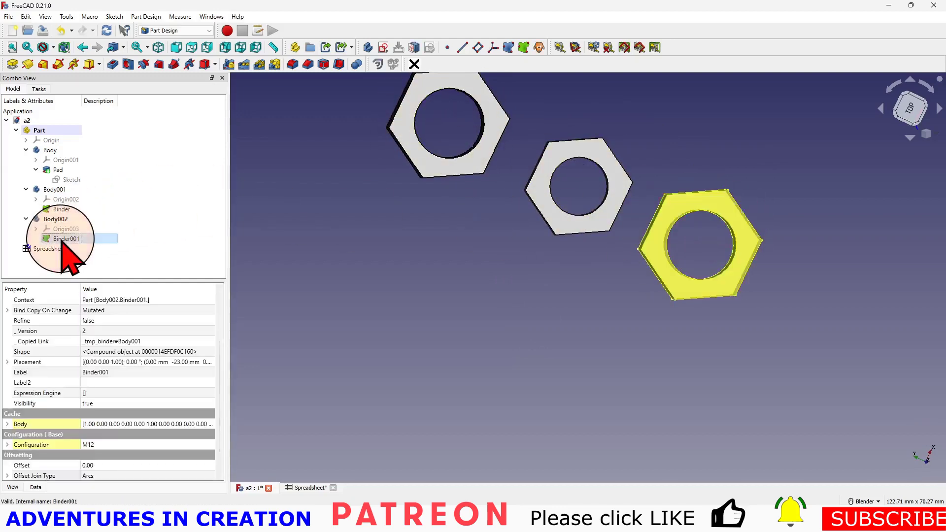
left_click(127, 444)
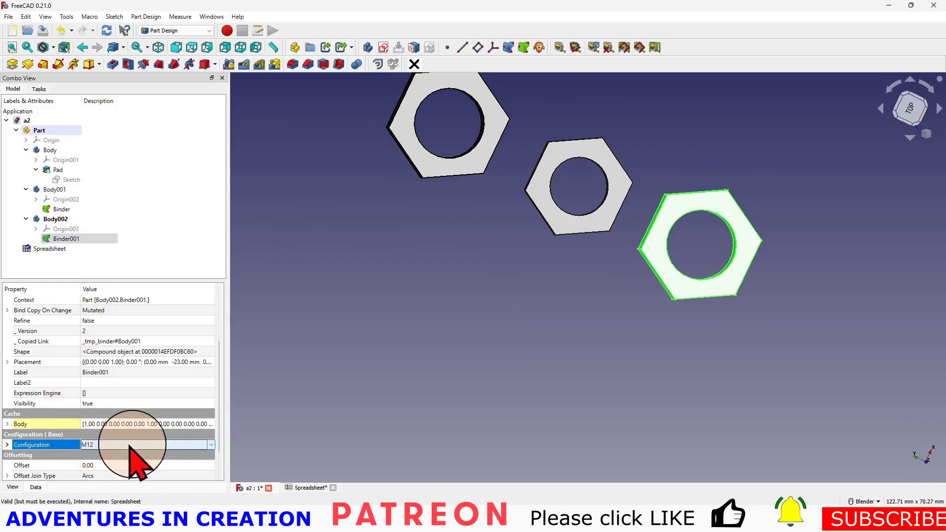
left_click(208, 444)
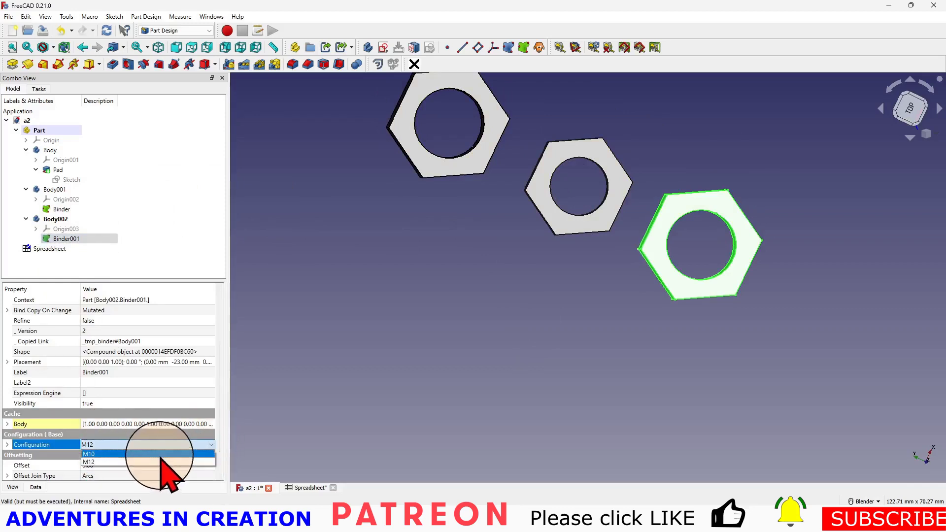
left_click(148, 454)
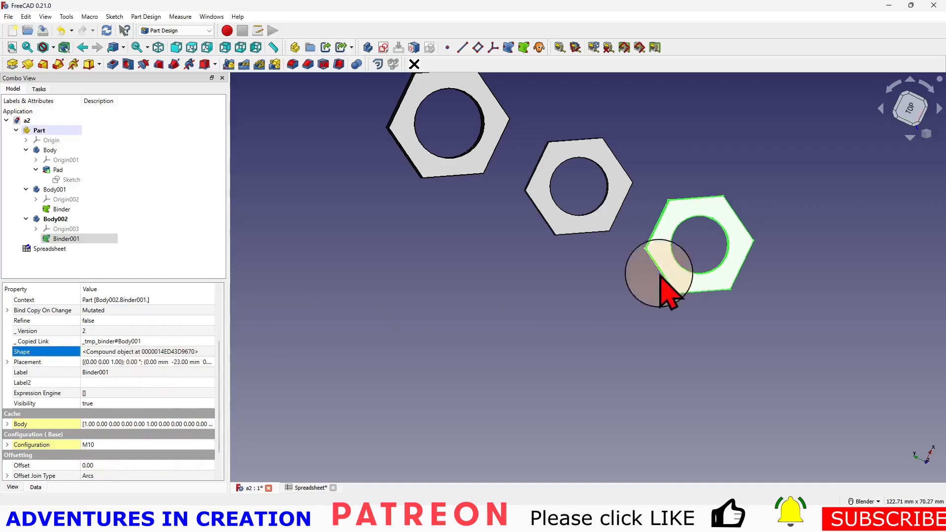
Step: Clear the selection and orbit to a near top-down view of the three nuts
middle_click_drag(638, 338, 709, 261)
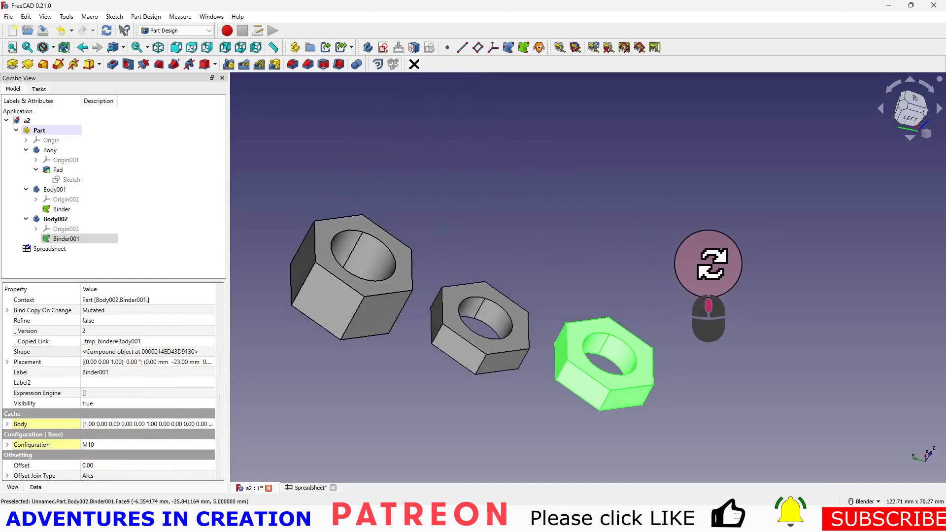
left_click(543, 426)
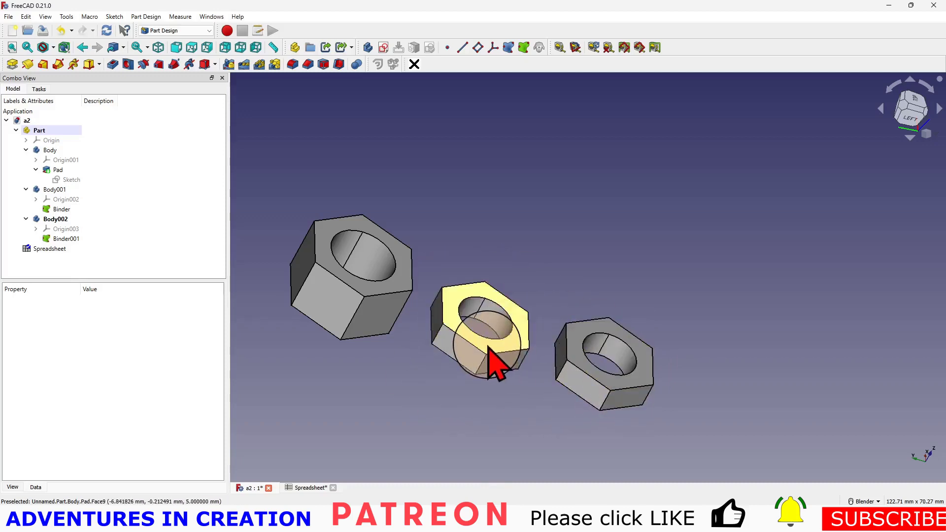
mouse_move(517, 379)
middle_mouse_down()
mouse_move(488, 416)
mouse_move(521, 391)
middle_mouse_up()
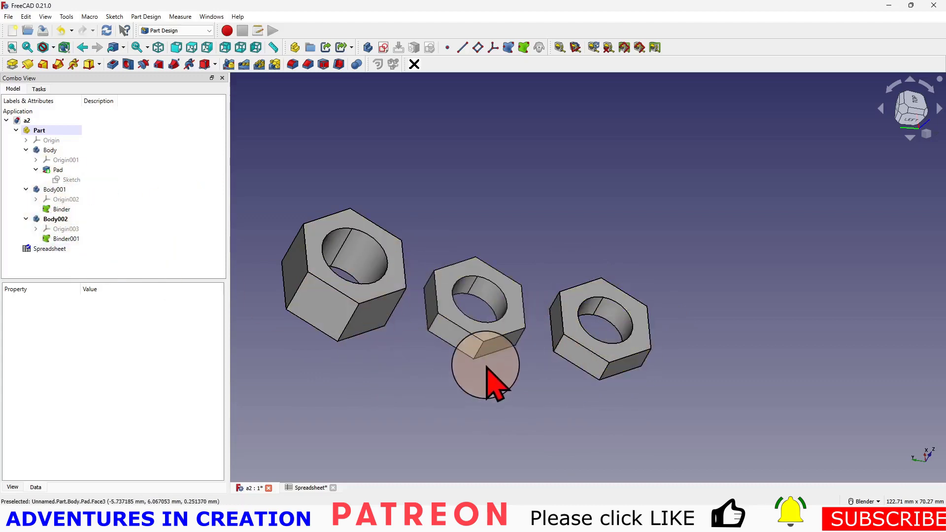
middle_click_drag(483, 364, 463, 383)
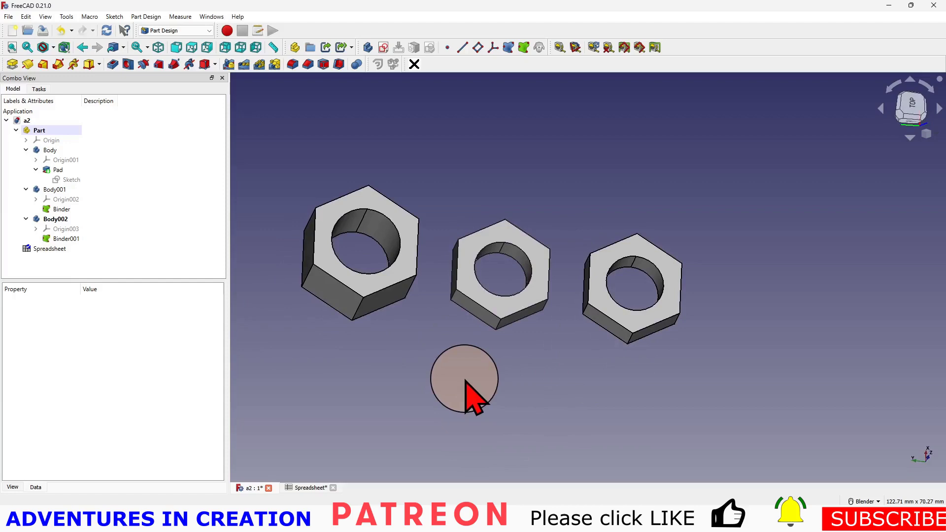
left_click(238, 16)
left_click(276, 128)
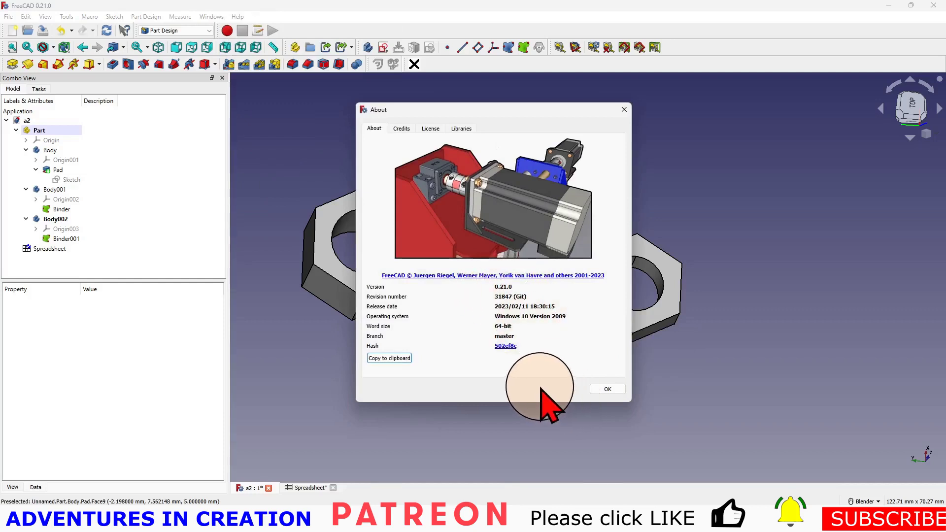
left_click(608, 389)
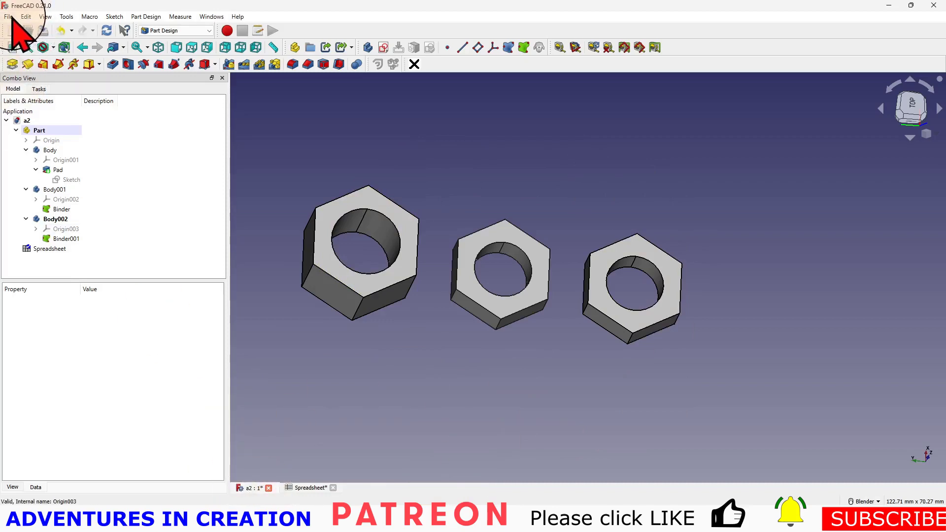
Step: Close the a2 3D view and spreadsheet, discarding unsaved changes
left_click(11, 18)
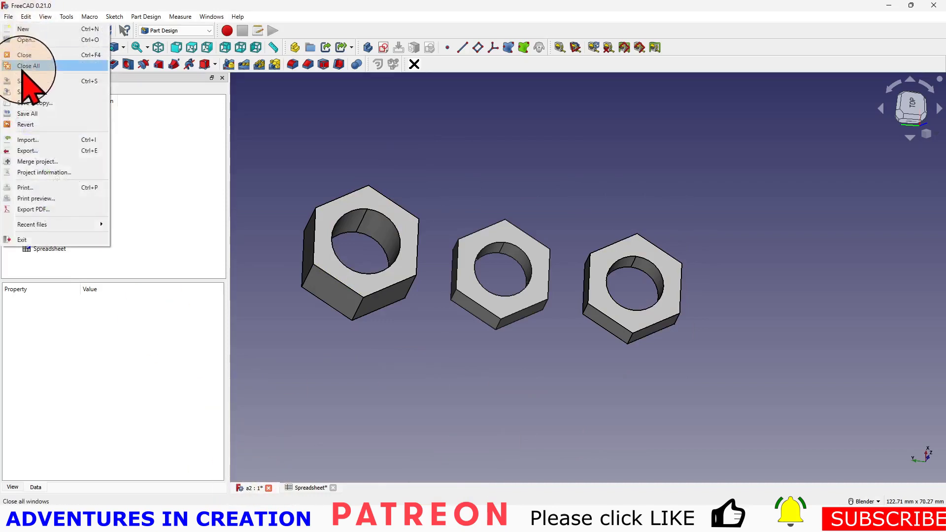
left_click(52, 56)
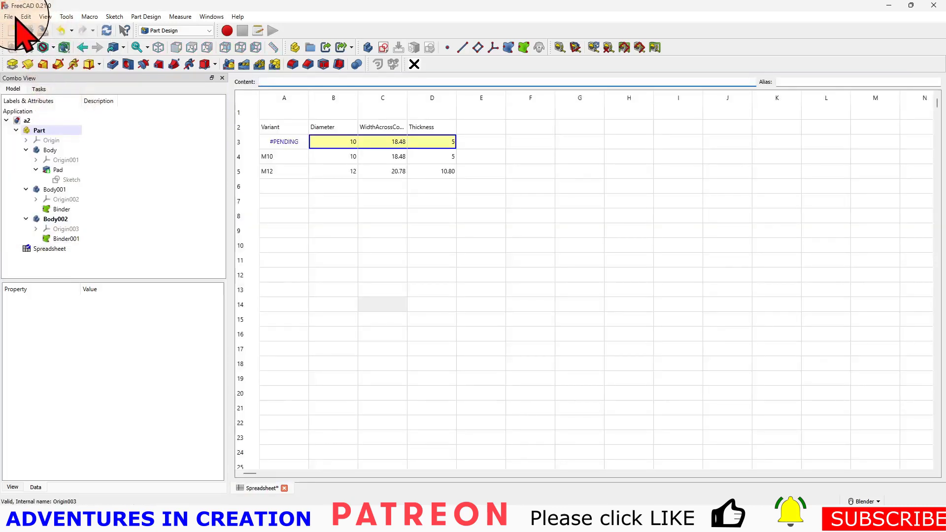
left_click(16, 20)
left_click(35, 56)
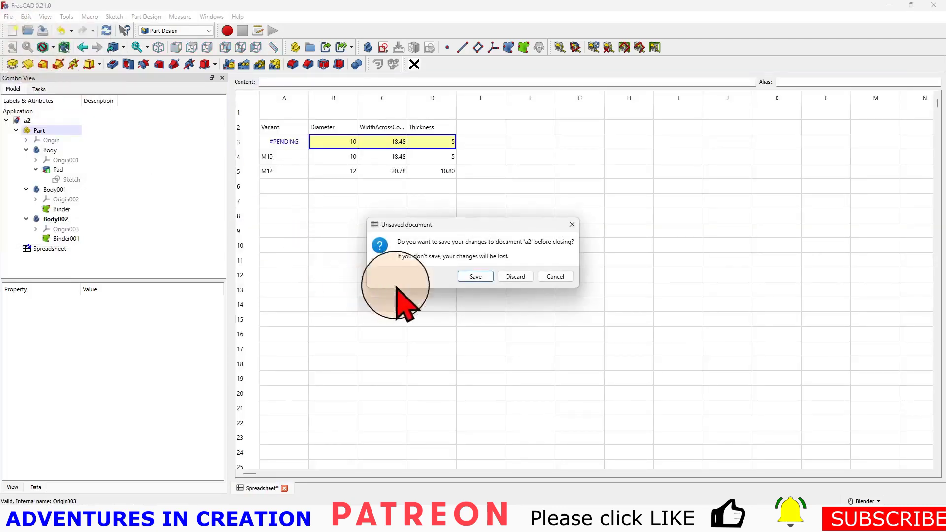
left_click(477, 276)
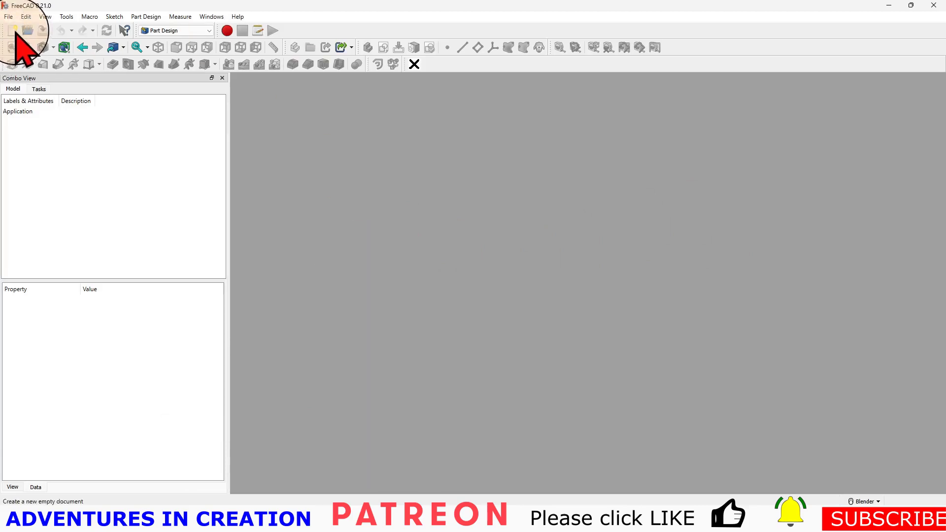
Step: Look through the Macro menu and dismiss it
left_click(13, 30)
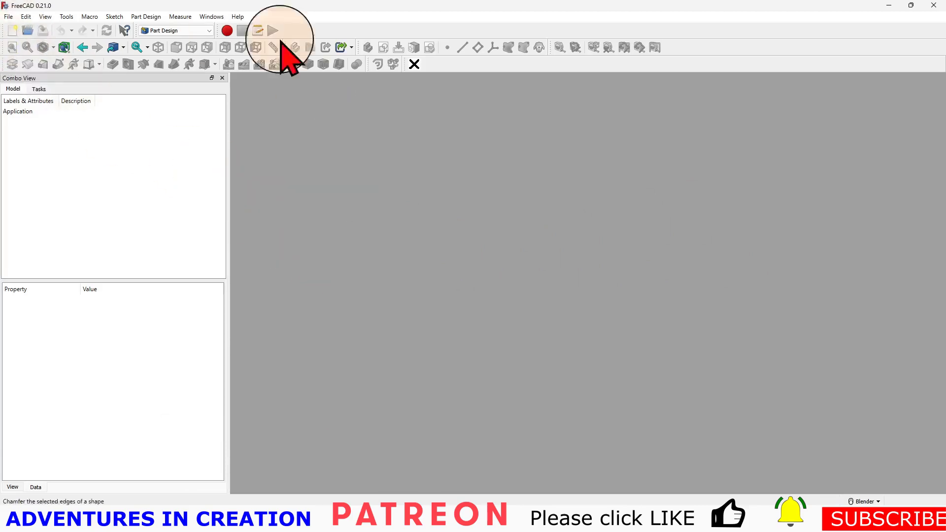
left_click(91, 17)
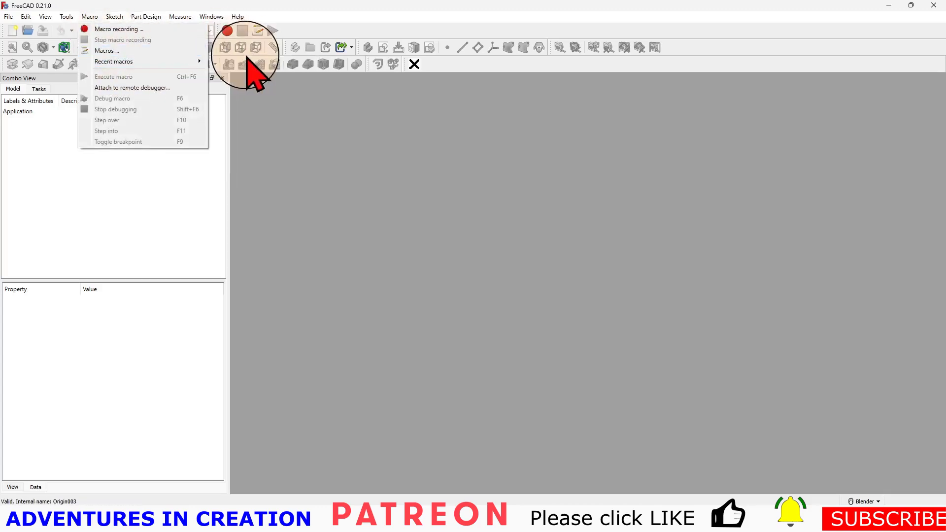
mouse_move(199, 61)
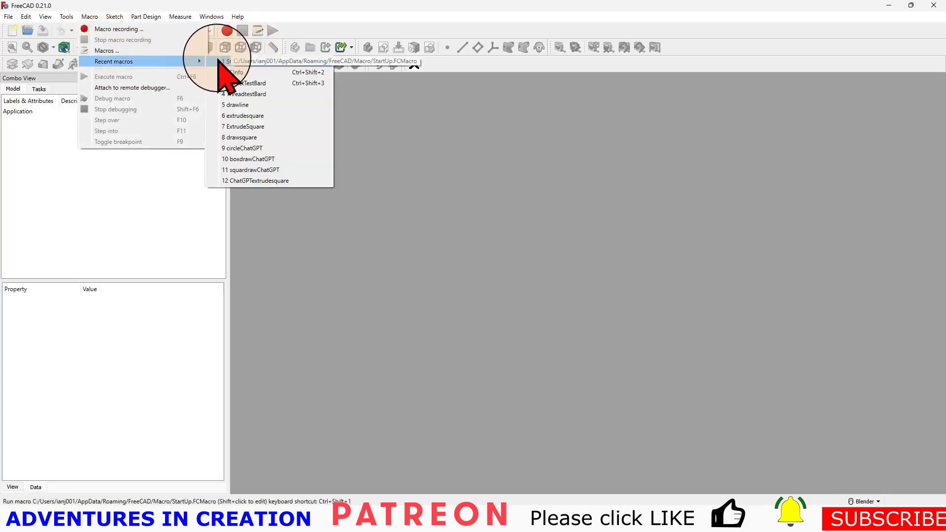
left_click(413, 284)
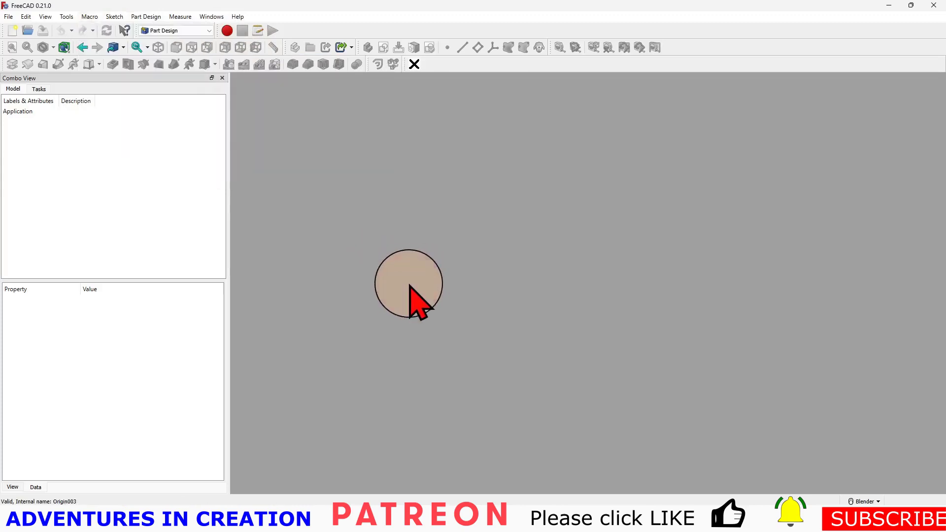
Step: Create a new document containing a Part with a Body inside
left_click(11, 31)
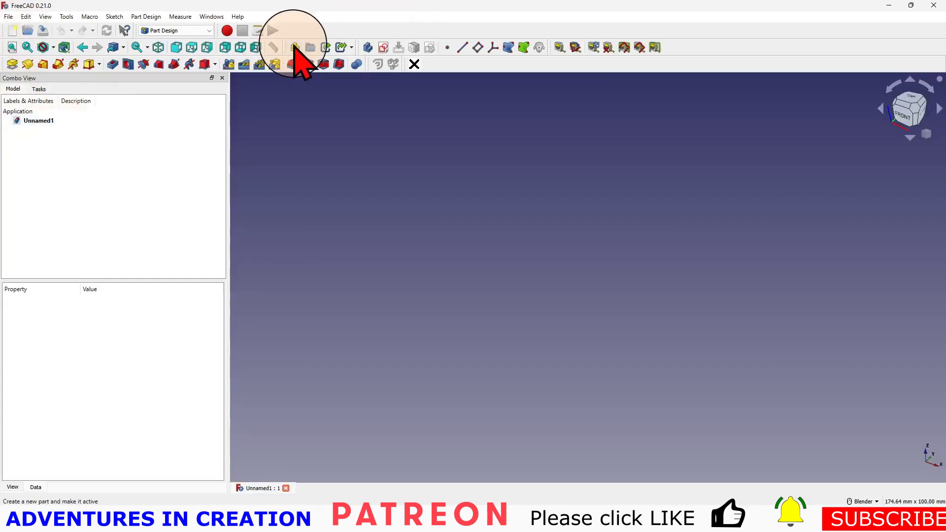
left_click(295, 48)
left_click(368, 47)
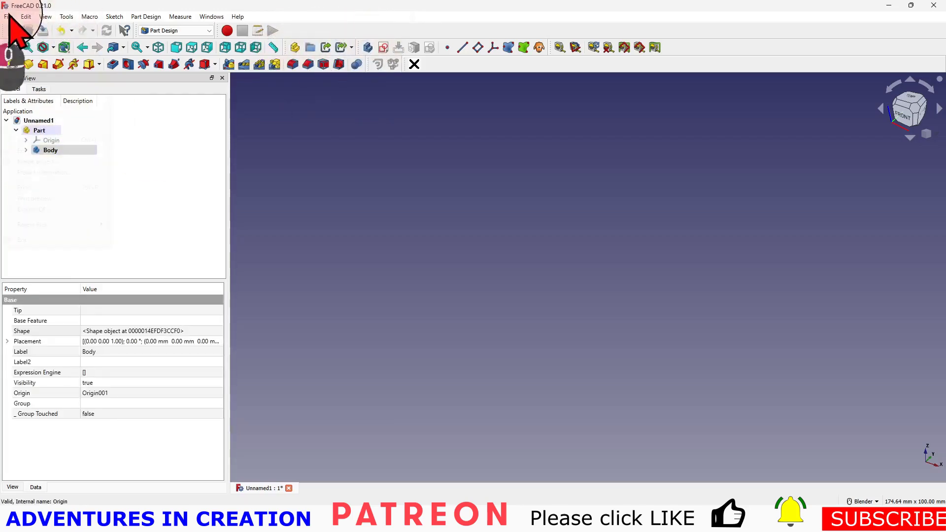
Step: Save the new document as variantlink
left_click(9, 16)
left_click(29, 92)
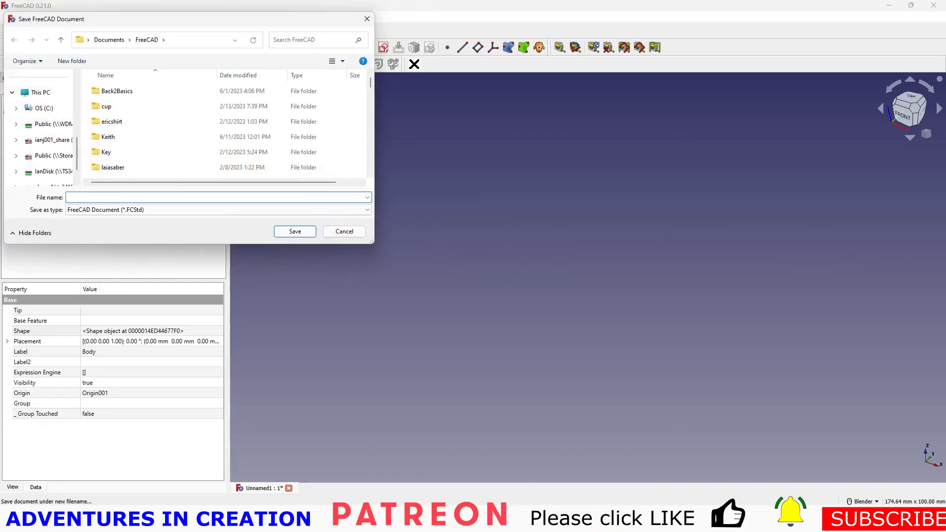
type("var")
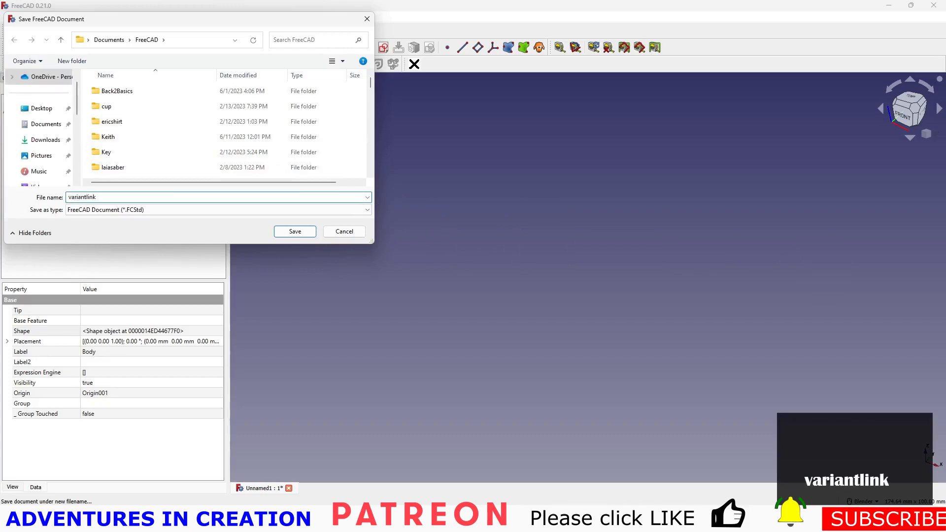
type("iantlink")
key("Return")
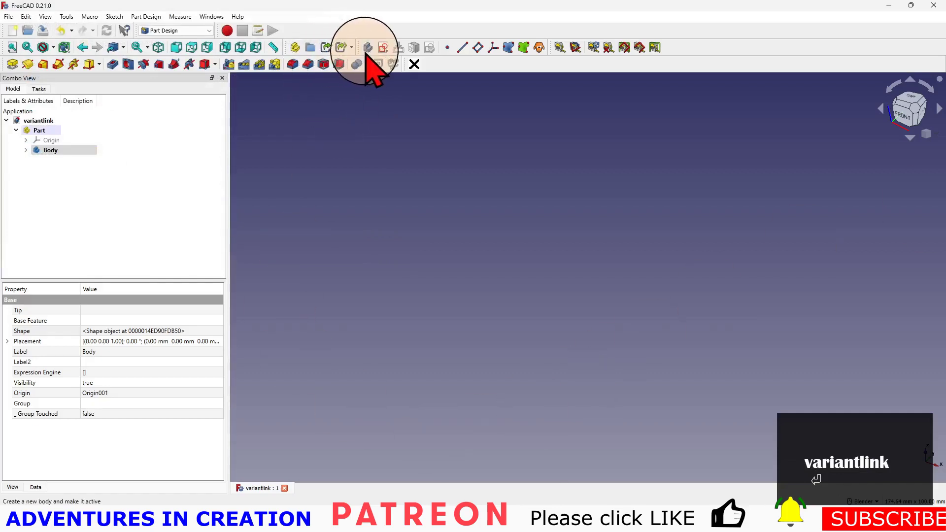
Step: Start an XY-plane sketch and draw a hexagon centred on the origin
left_click(385, 48)
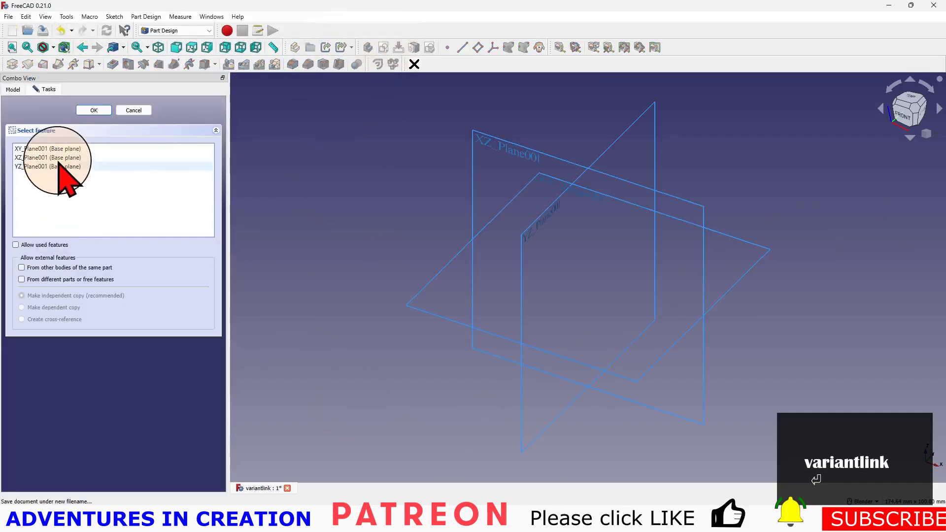
left_click(93, 110)
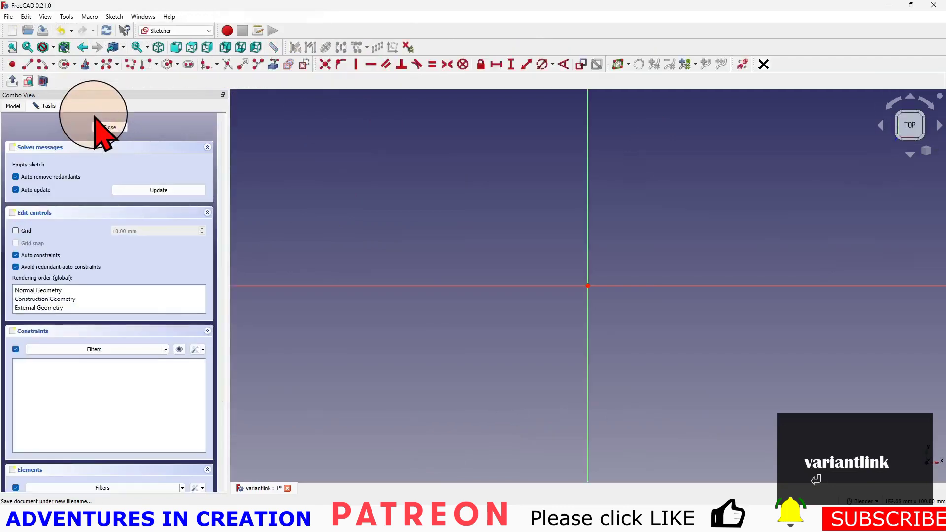
left_click(168, 65)
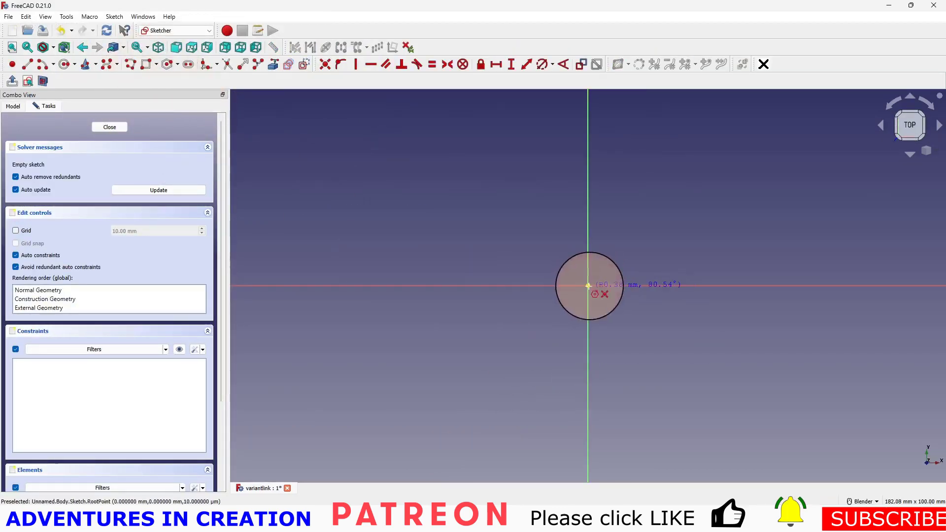
left_click(588, 285)
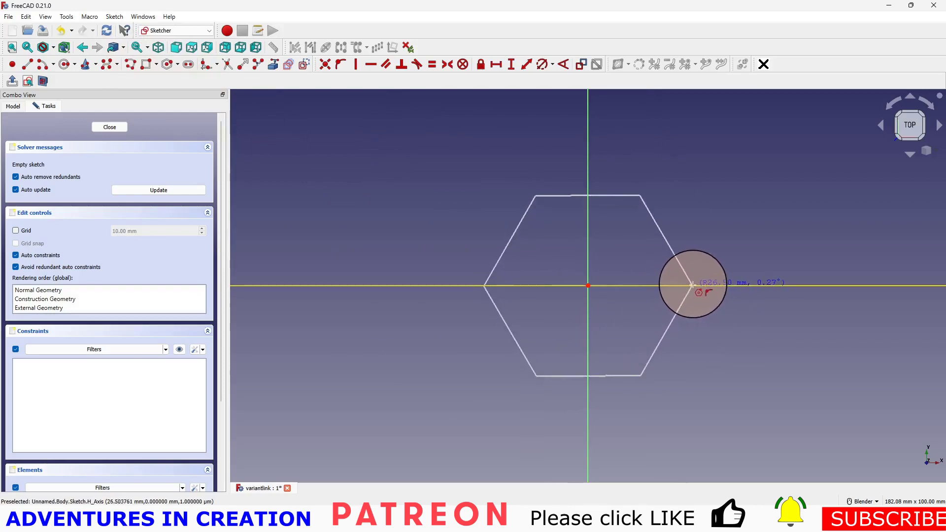
left_click(706, 285)
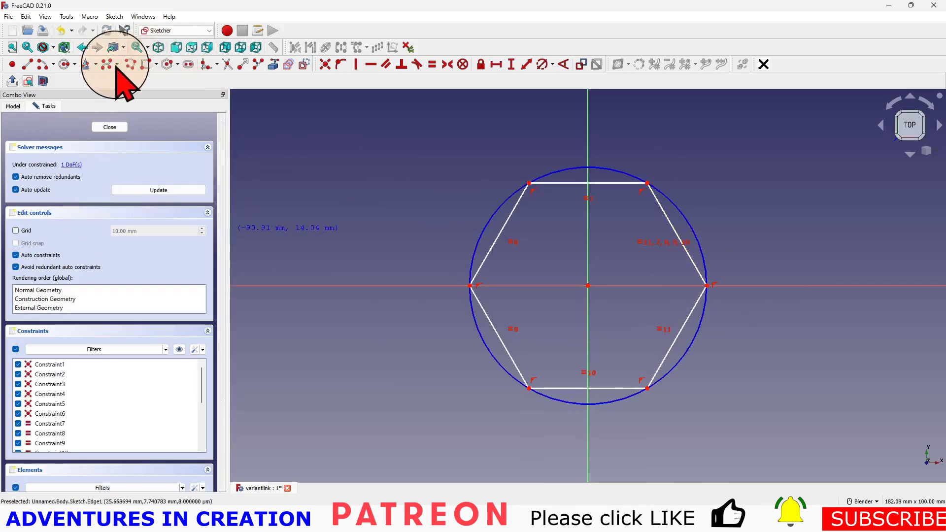
Step: Draw a circle at the origin for the hole and close the sketch
left_click(63, 65)
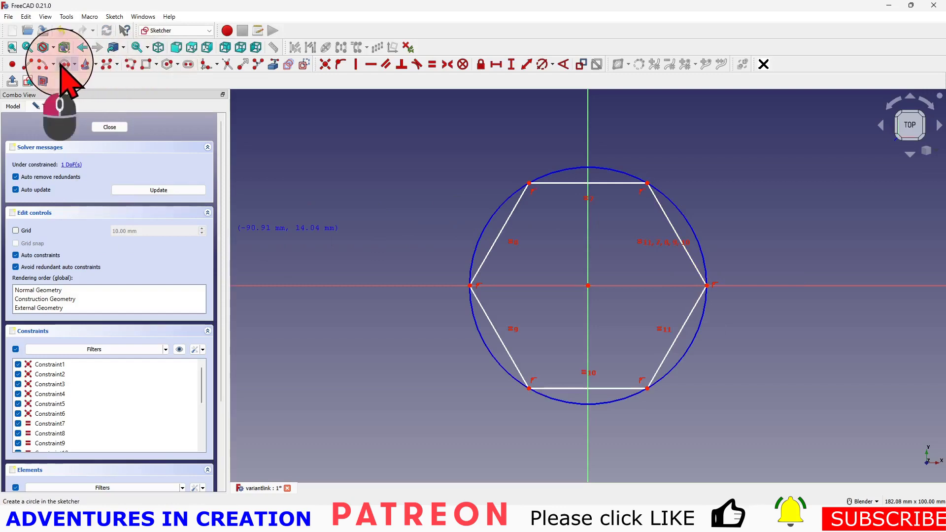
left_click(588, 287)
left_click(624, 314)
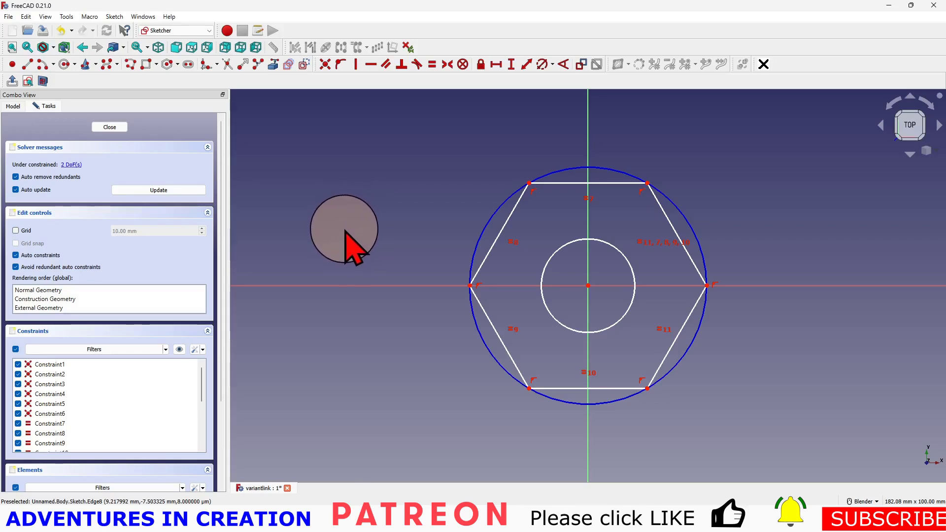
left_click(109, 127)
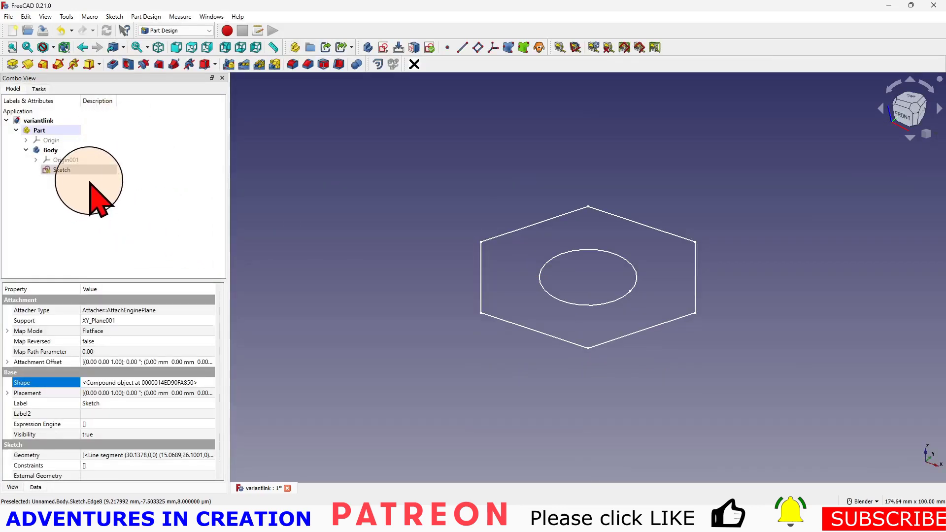
Step: Pad the hexagon sketch 10 mm into a solid nut and orbit to view it
left_click(11, 65)
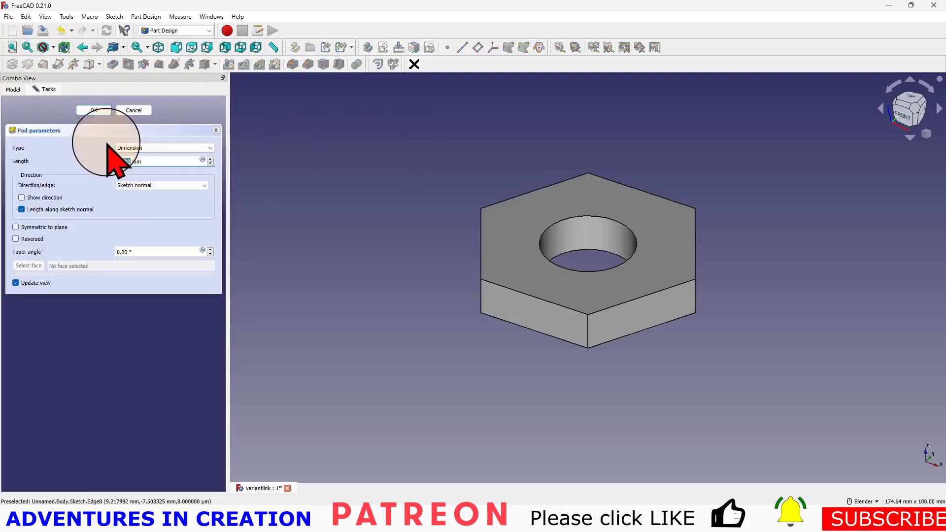
left_click(96, 111)
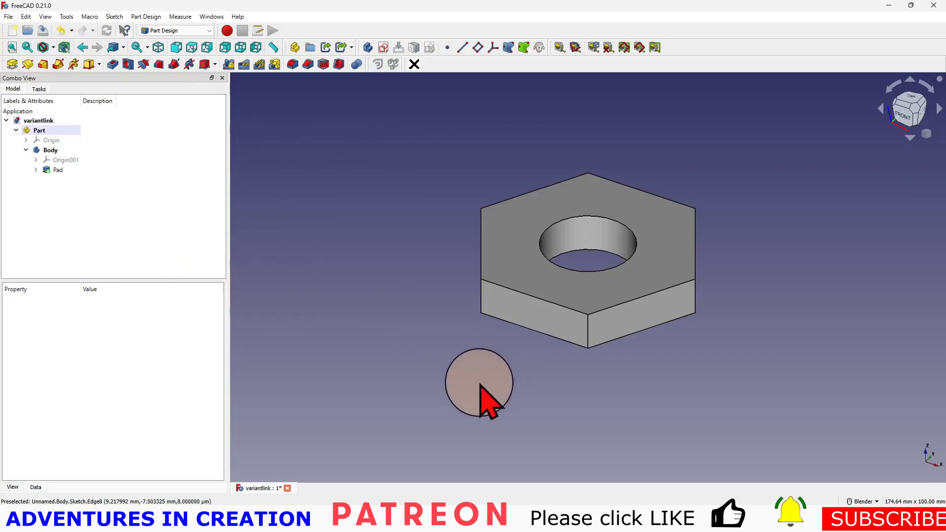
middle_click_drag(774, 332, 735, 310)
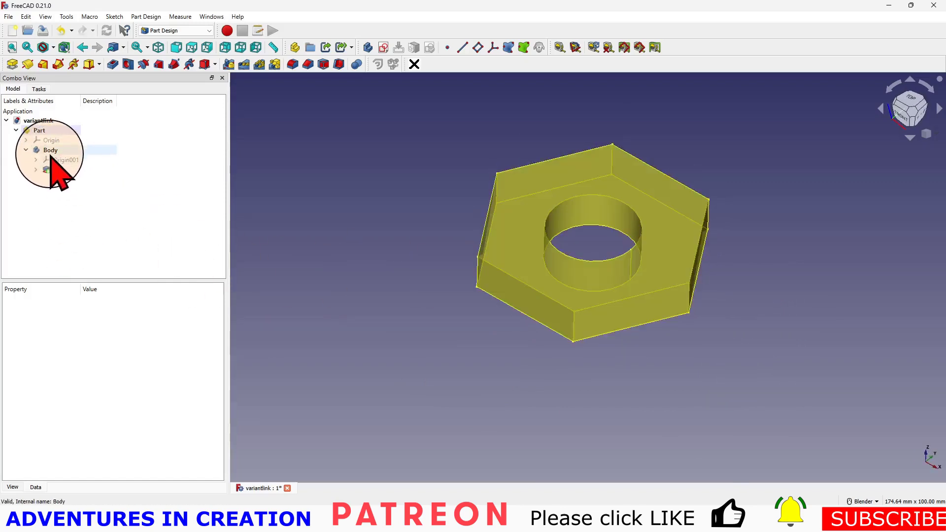
Step: Switch to the Spreadsheet workbench and open the Addon Manager
left_click(209, 31)
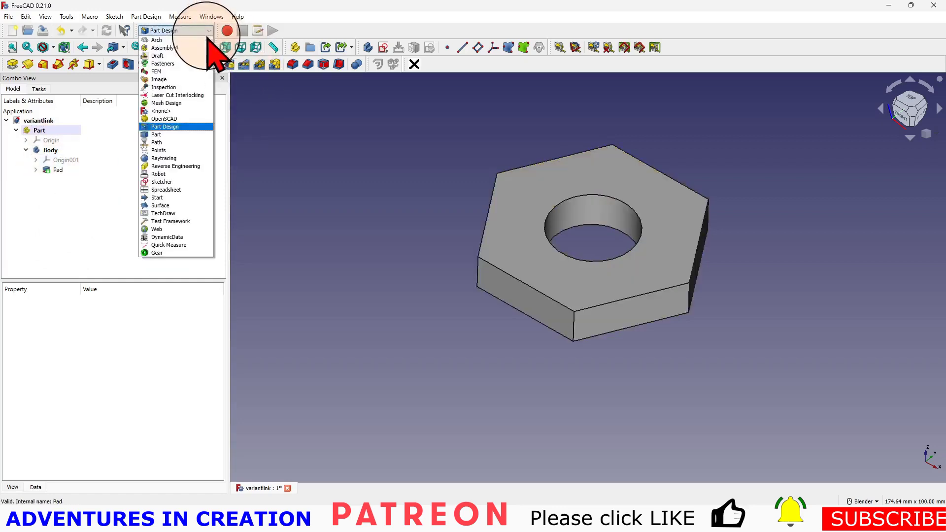
left_click(171, 190)
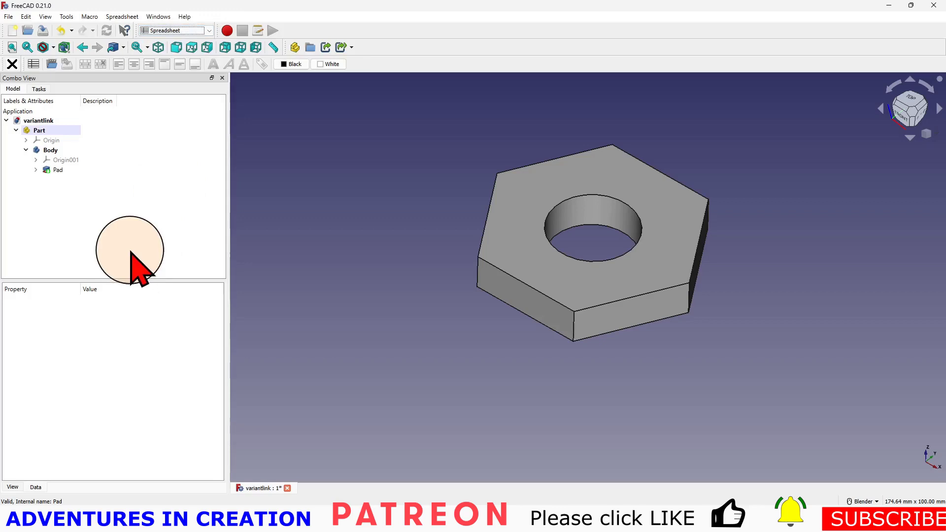
left_click(77, 16)
left_click(112, 159)
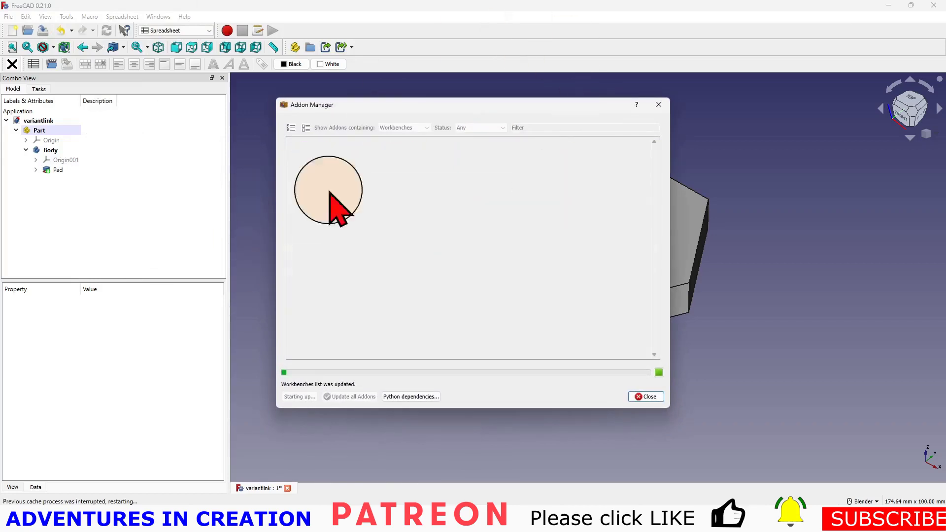
Step: Close the Addon Manager and select cell A1 of the new spreadsheet
left_click(647, 396)
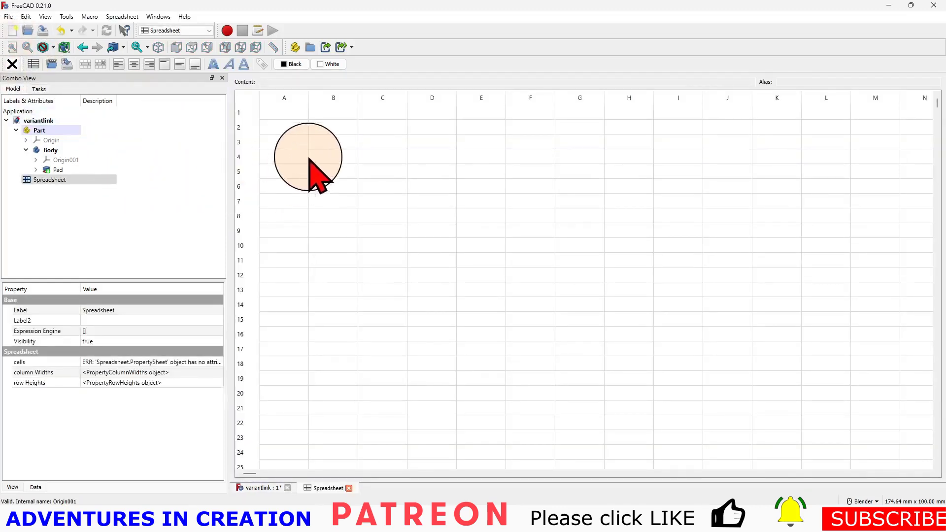
left_click(286, 127)
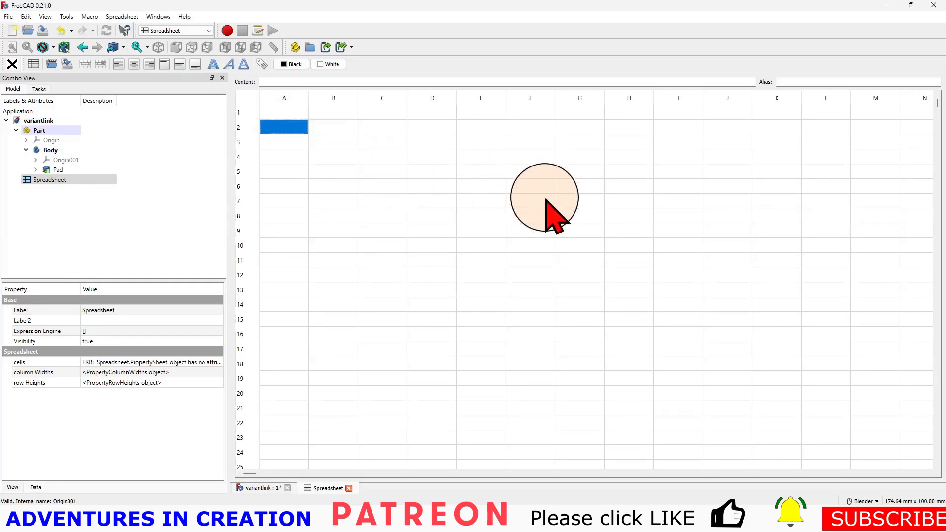
left_click(303, 114)
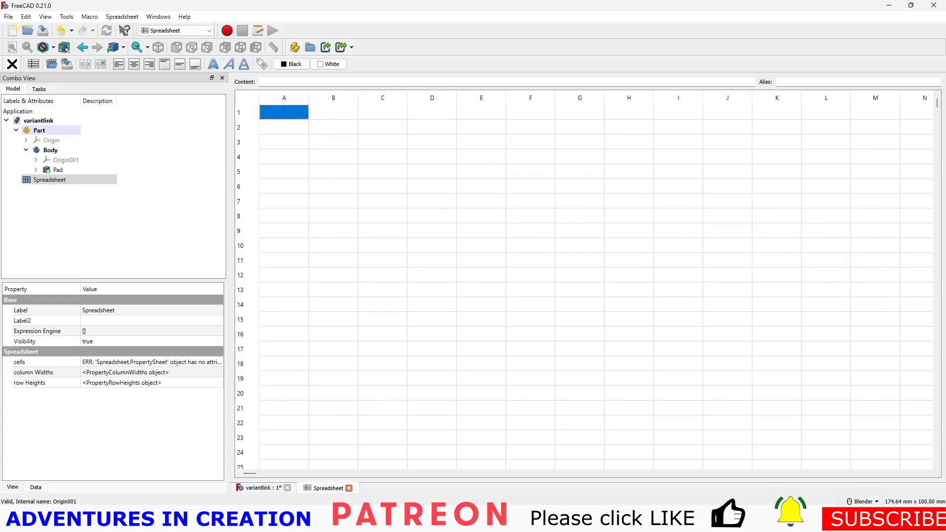
Step: Enter headings Variant, Diameter, WidthAcrossCorners and Thickness across row 1
type("Variant")
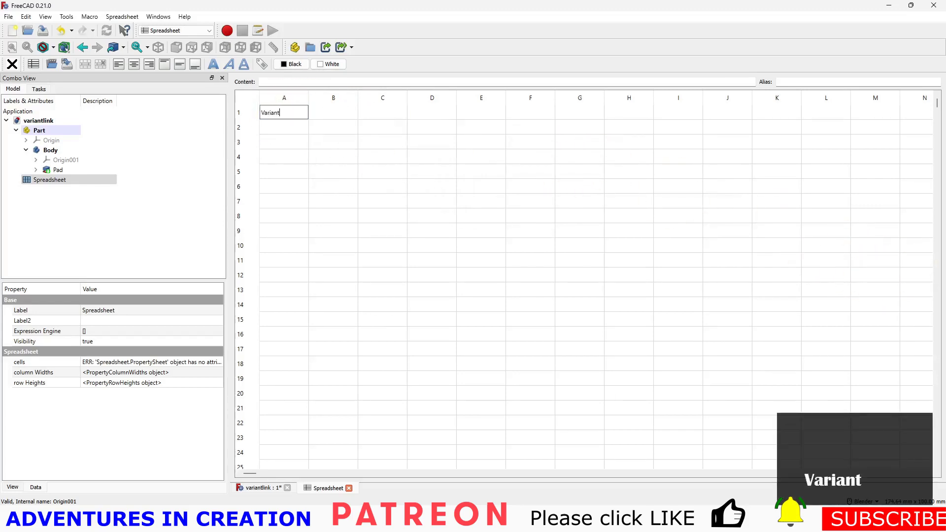
key("Tab")
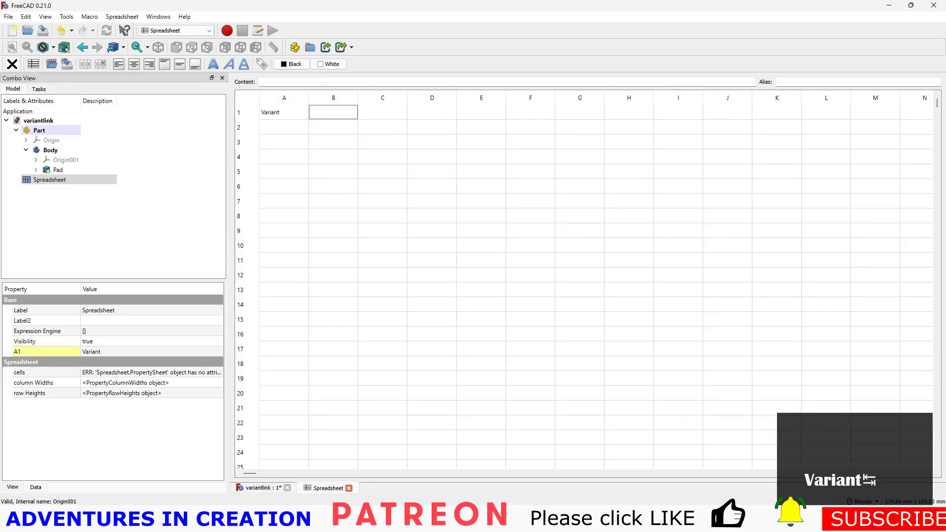
key("shift+BackSpace")
key("shift+BackSpace")
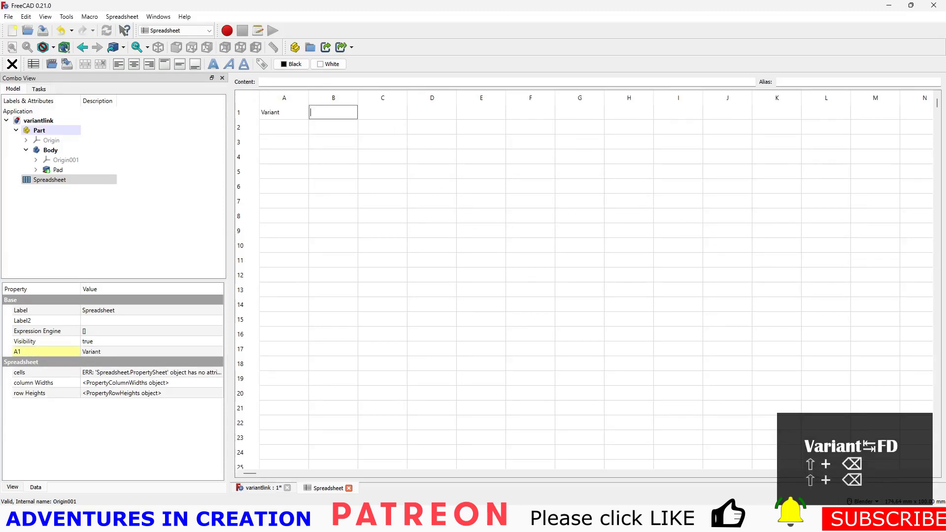
type("F")
key("shift+BackSpace")
type("Diameter")
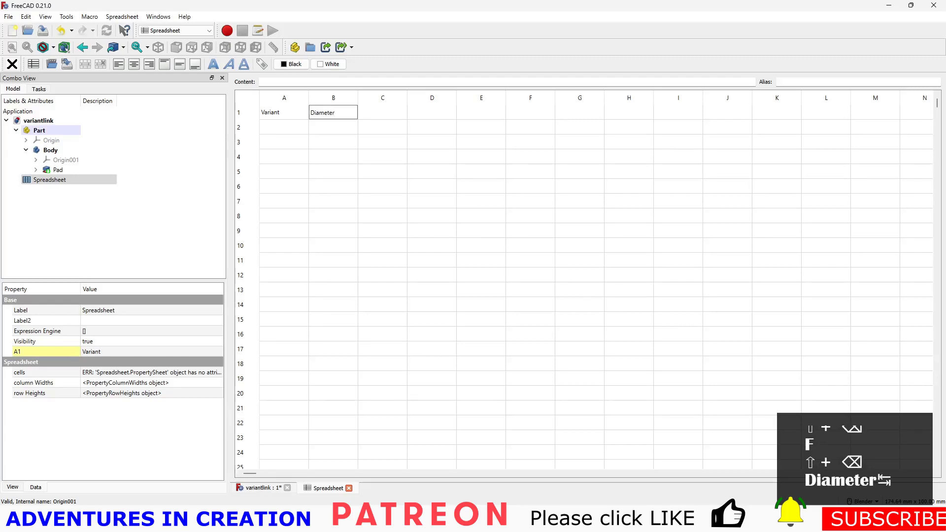
key("Tab")
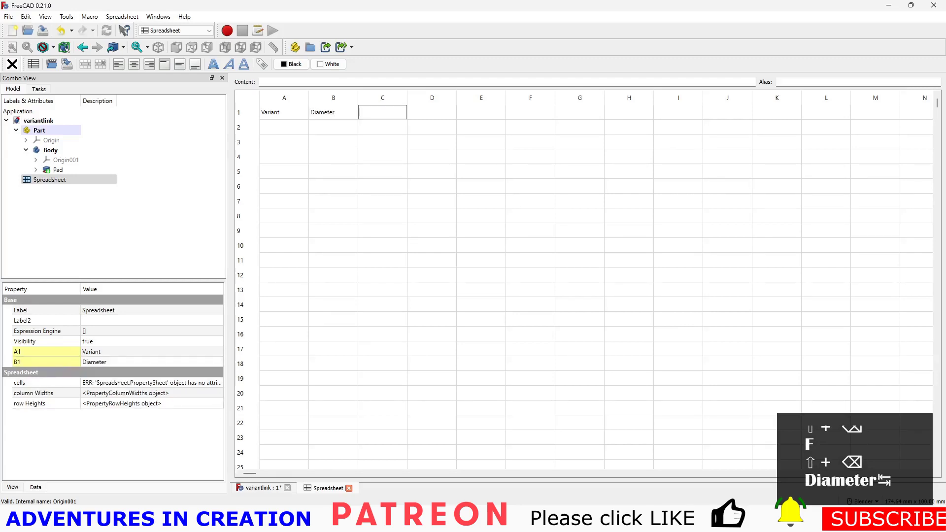
type("Width")
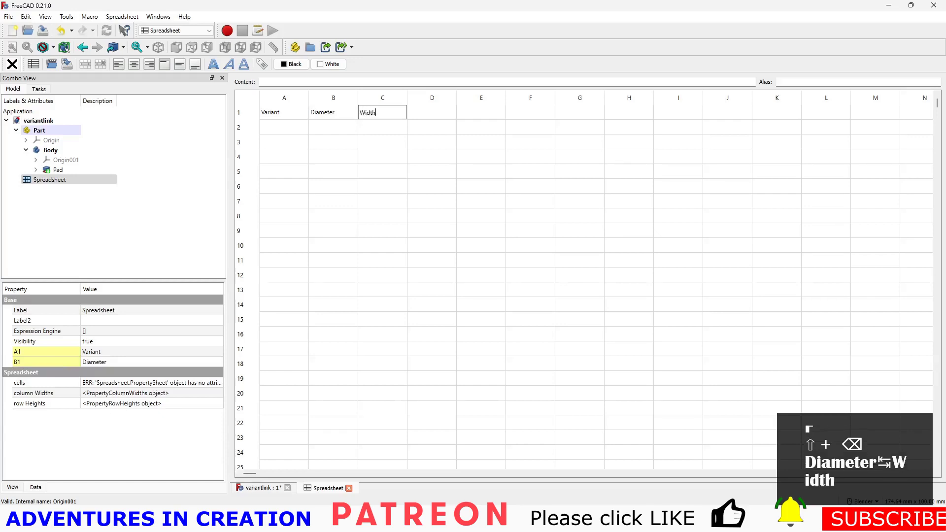
type("AcrossCorners")
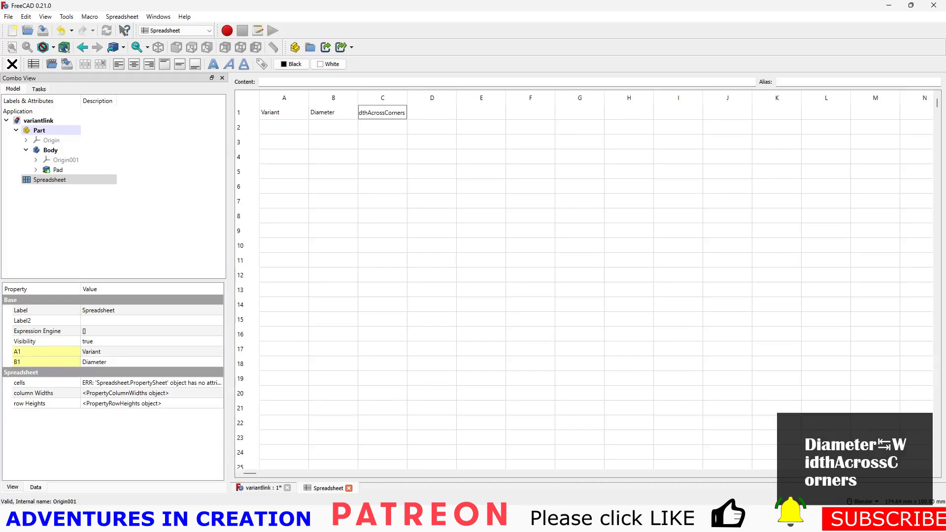
key("Tab")
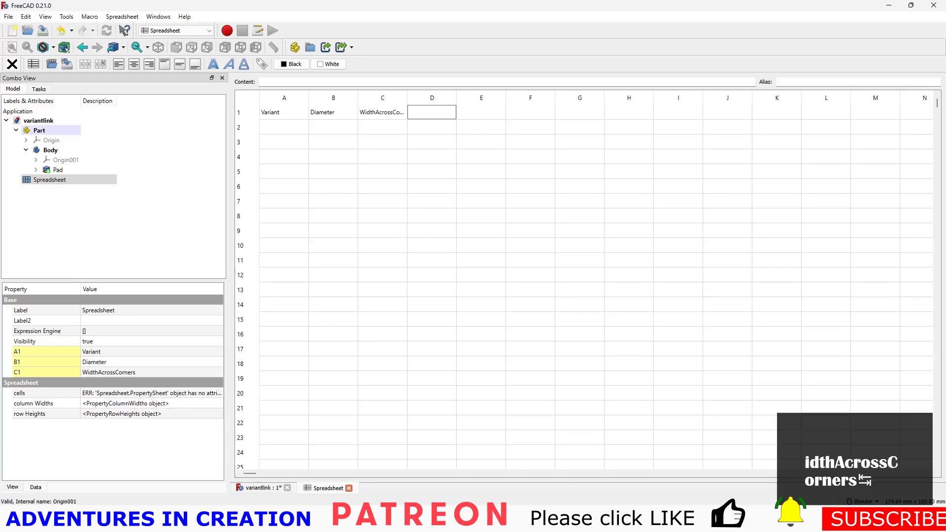
type("Thickn")
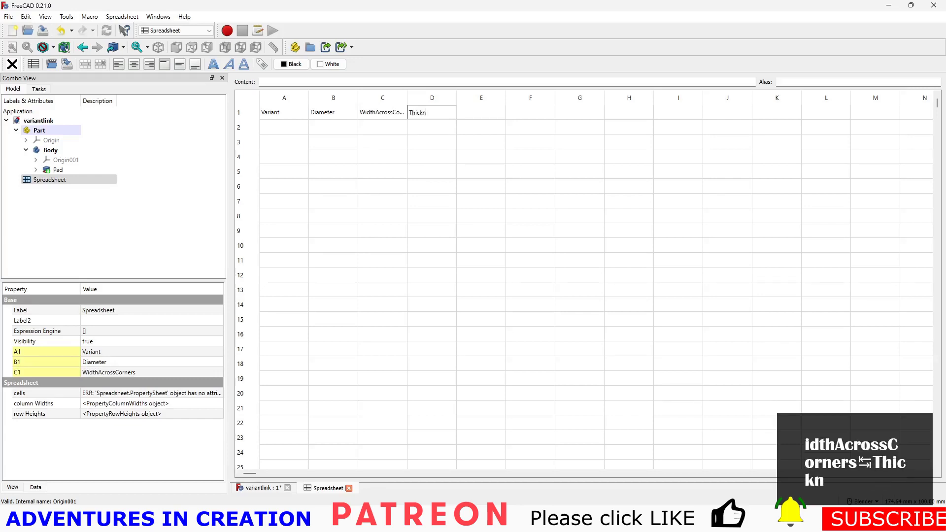
type("ess")
key("Return")
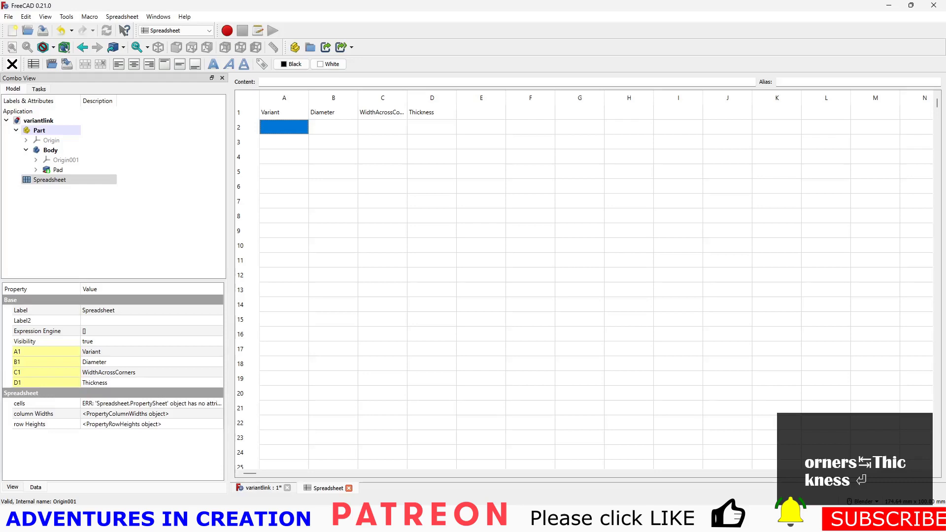
Step: Fill row 3 with the M10 variant: 10, 18.50 and 8.50
left_click(288, 141)
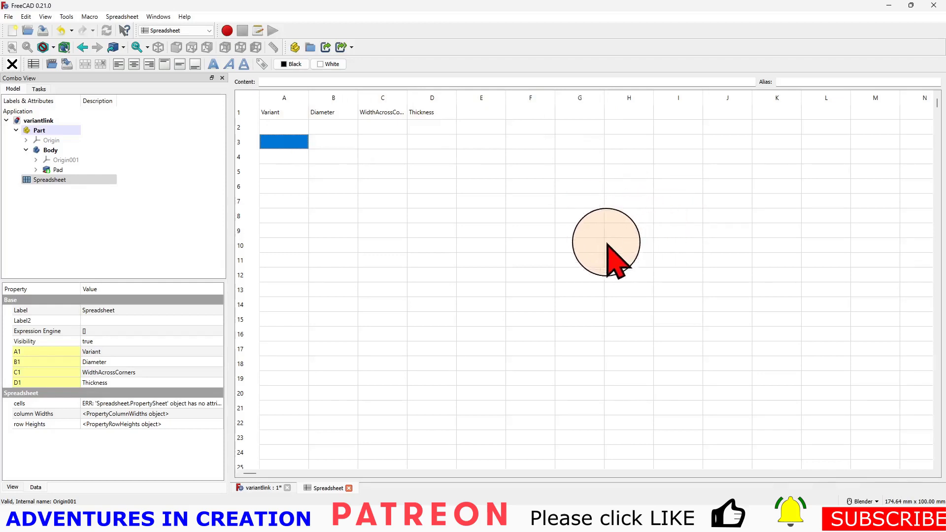
key("shift")
type("M")
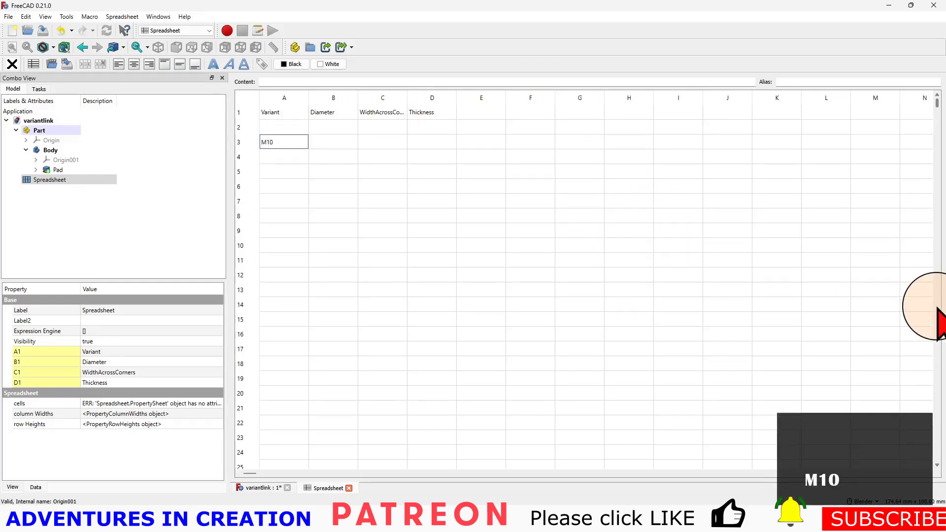
type("10")
key("Tab")
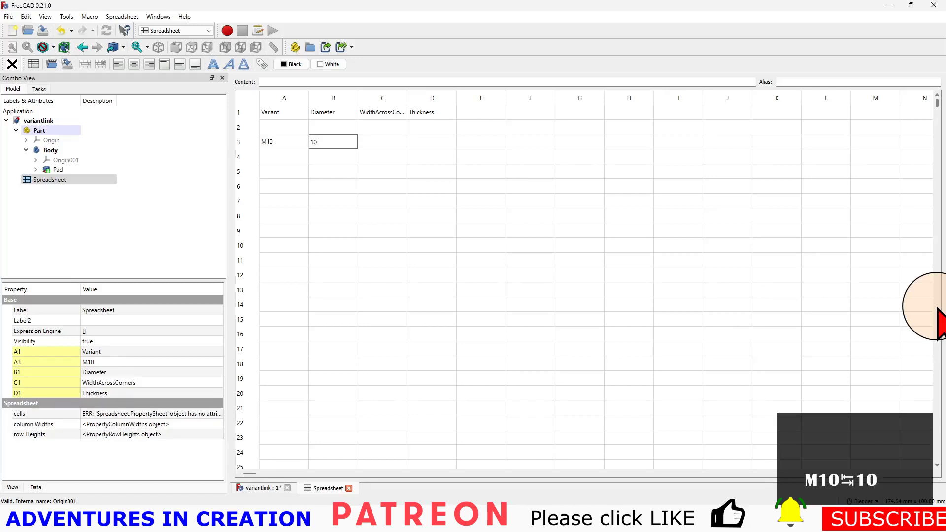
key("Tab")
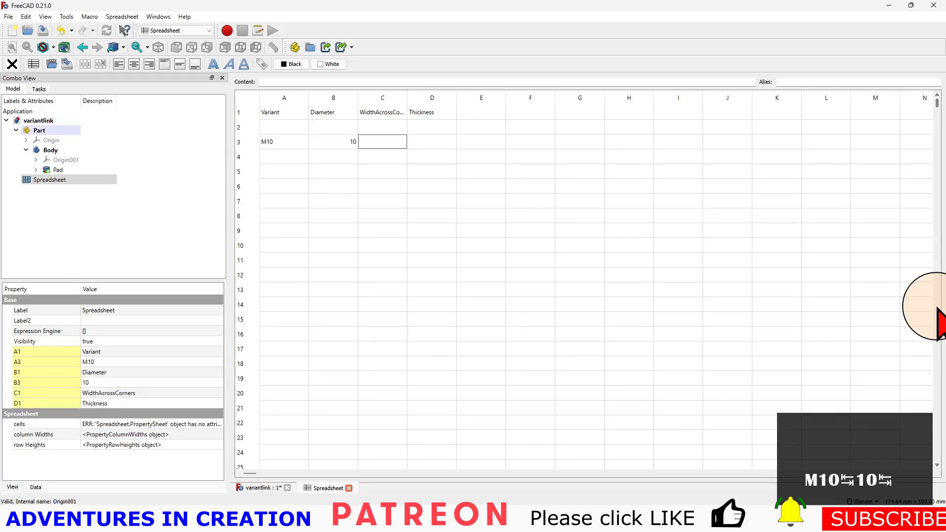
type("18.5")
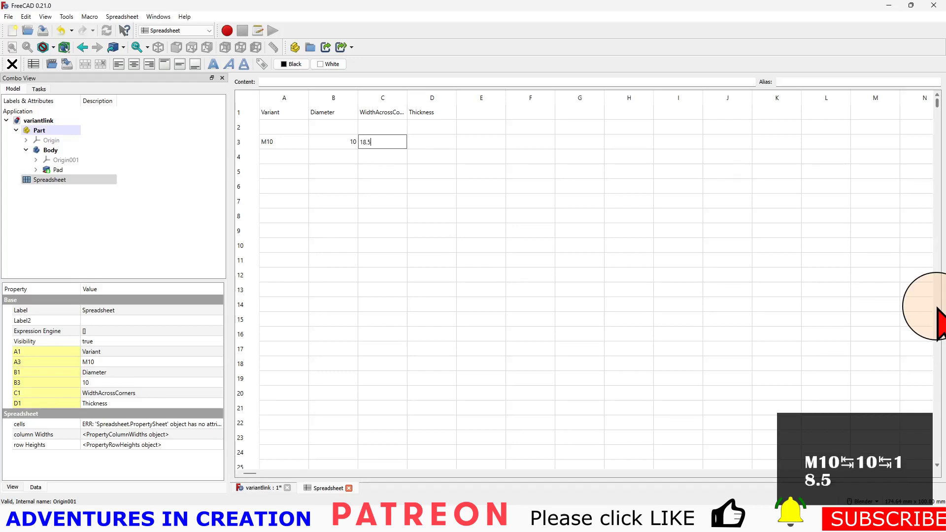
key("Tab")
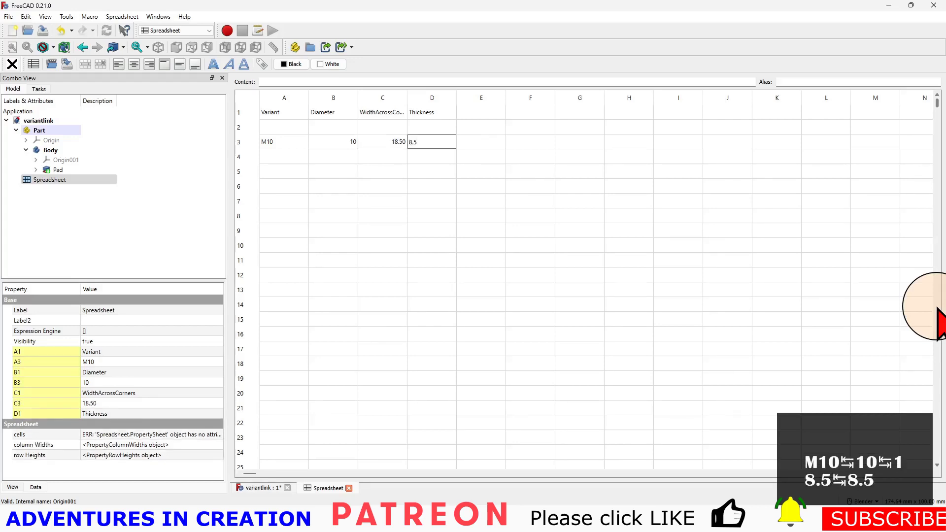
key("Tab")
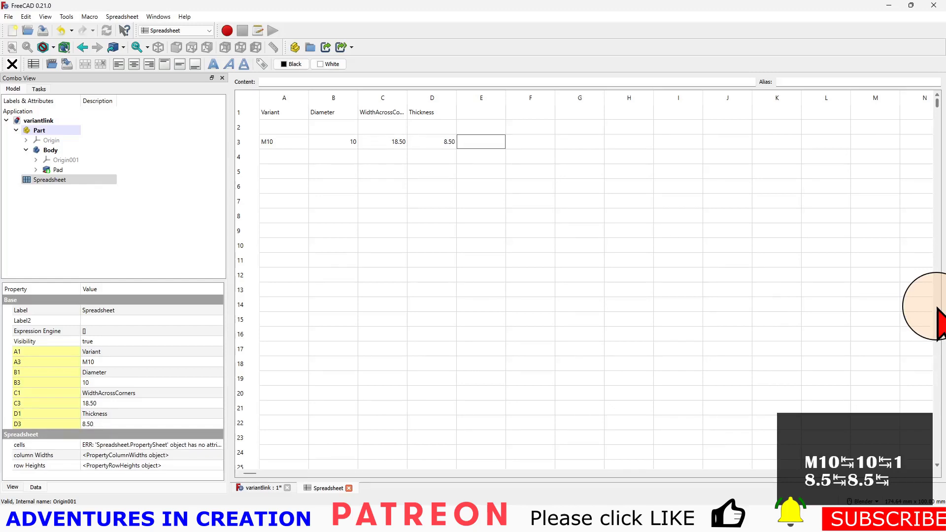
Step: Fill row 4 with the M12 variant: 12, 28 and 14
left_click(292, 158)
type("M")
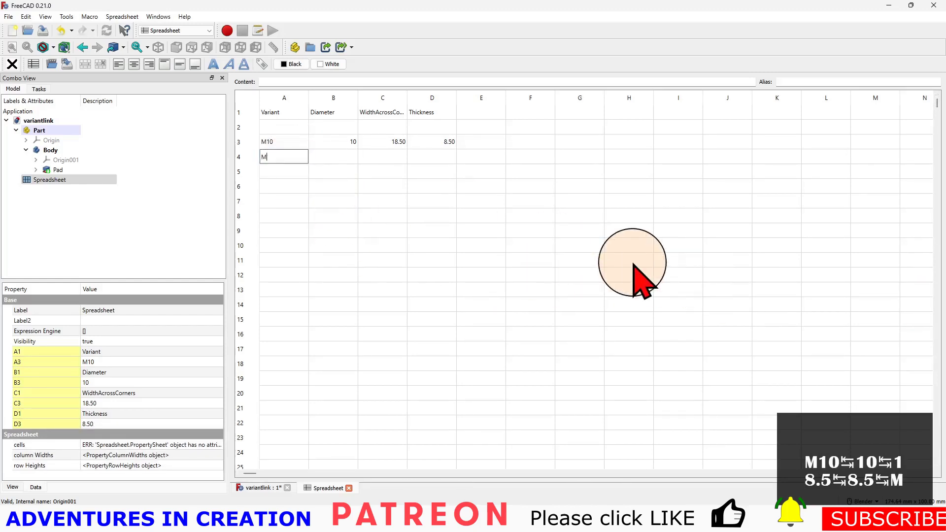
type("12")
key("Tab")
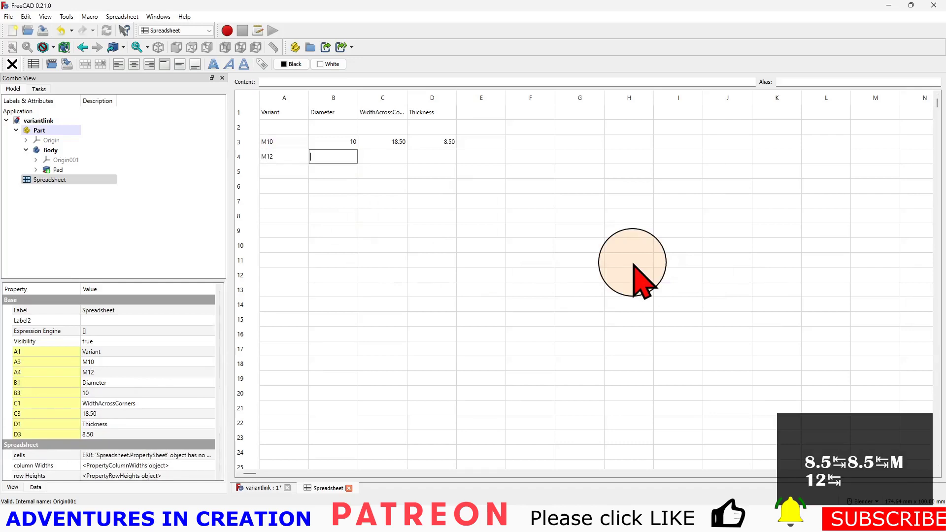
type("12")
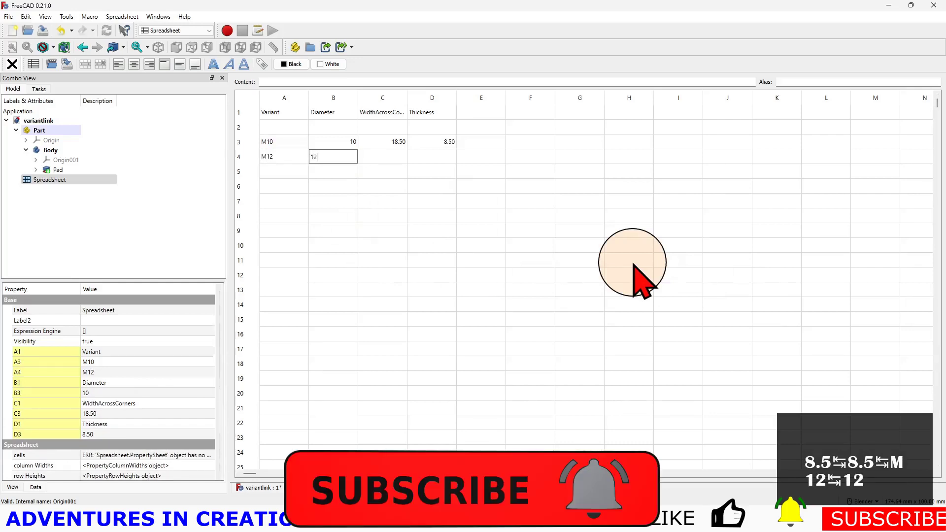
key("Tab")
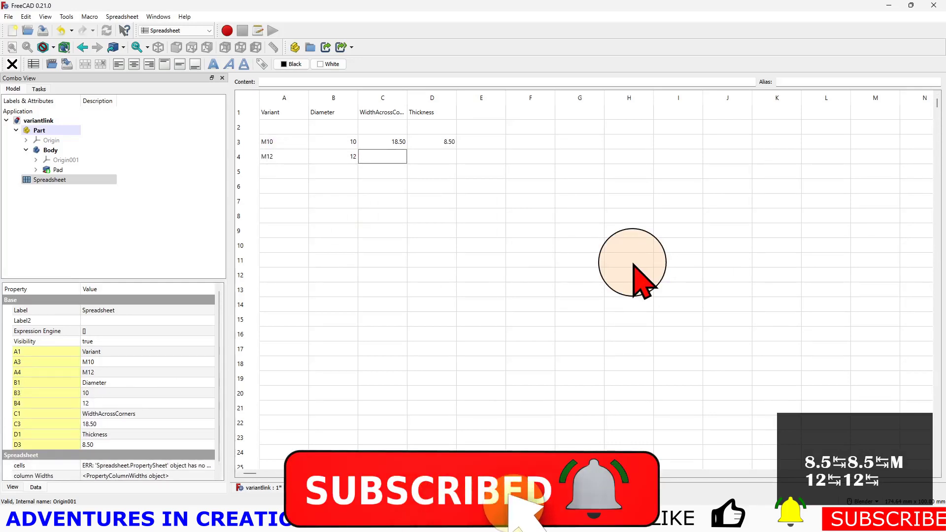
type("28")
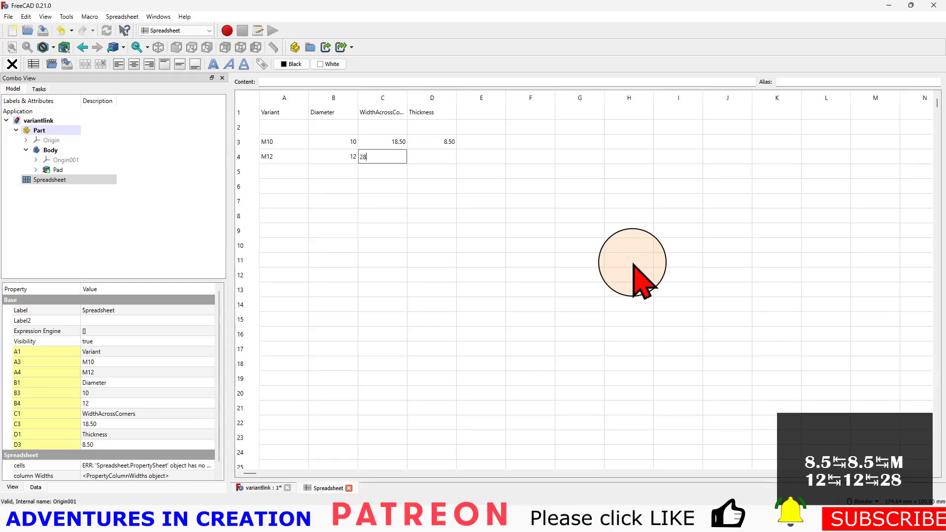
key("Tab")
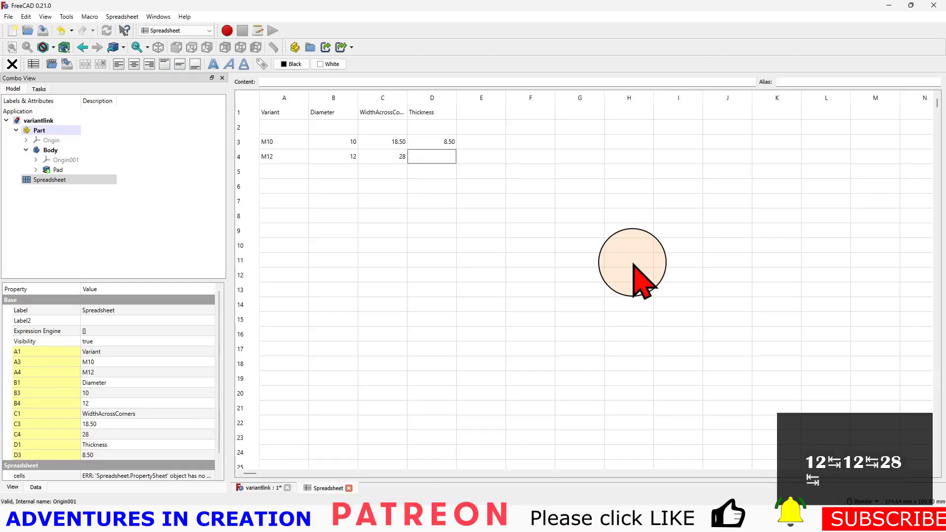
type("14")
key("Tab")
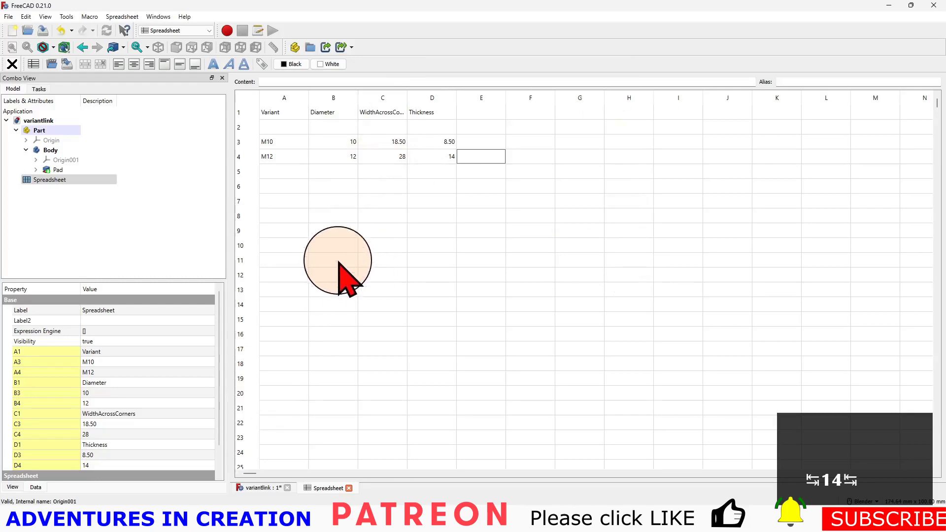
Step: Open the Configuration table setup from cell B6's context menu
left_click(327, 187)
right_click(327, 188)
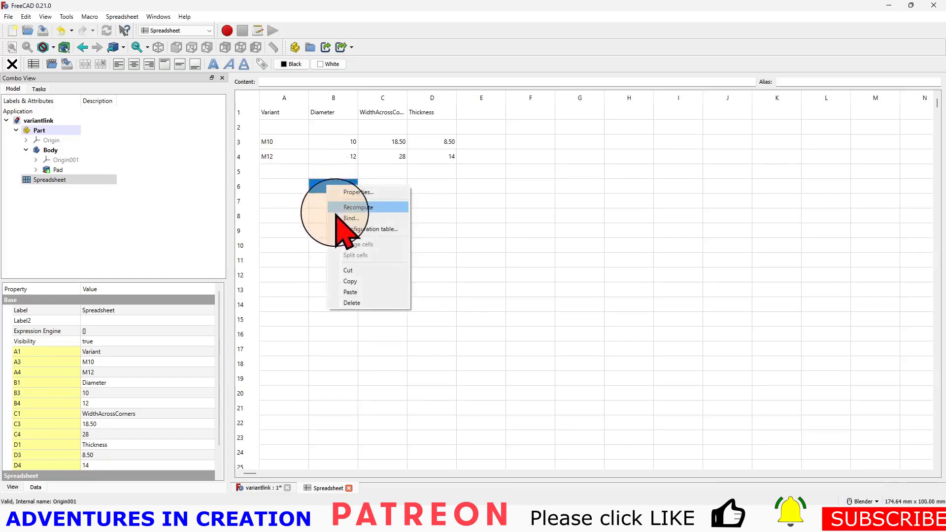
left_click(393, 230)
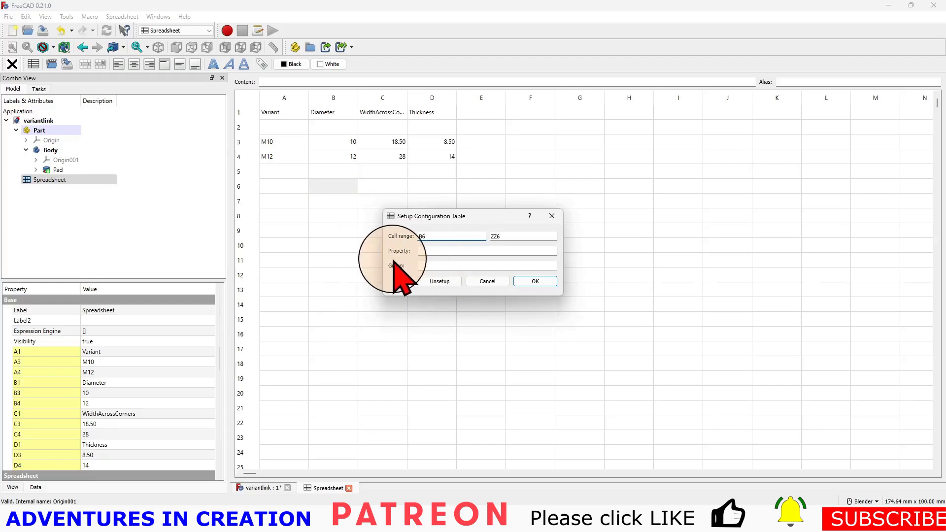
Step: Set the cell range to A2 to D4 and the property to Body.Configuration
double_click(436, 236)
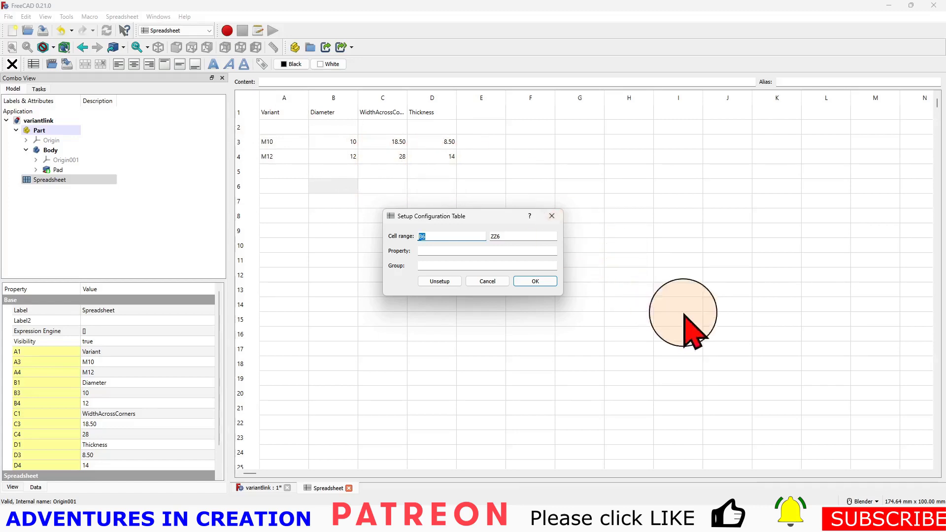
type("A2")
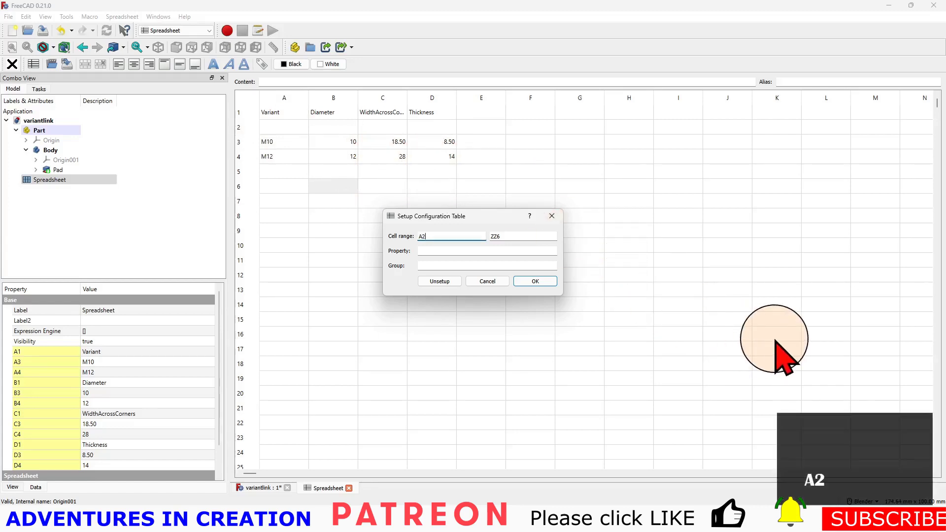
key("Tab")
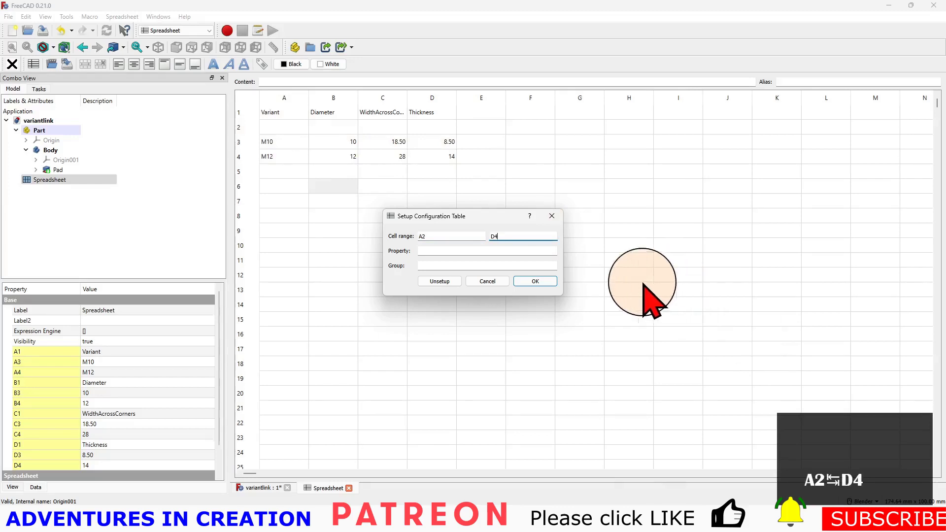
left_click(433, 251)
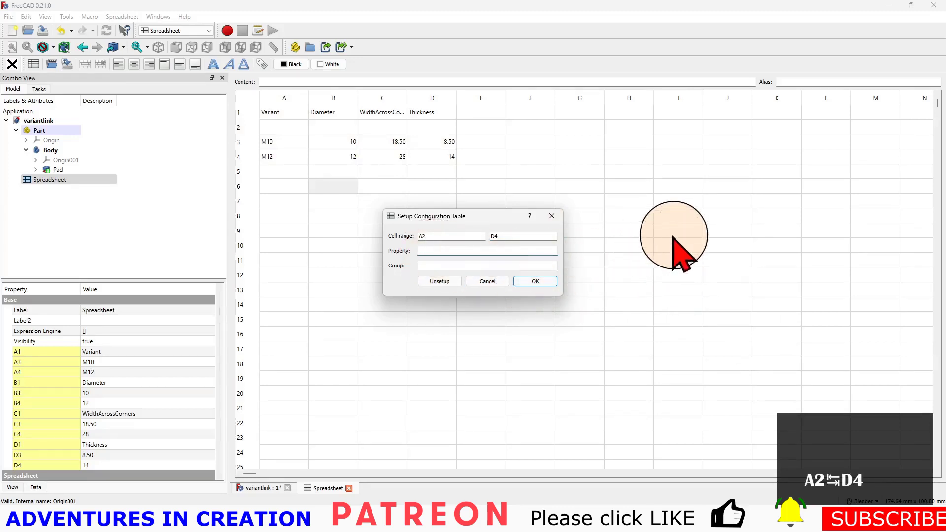
type("Bod")
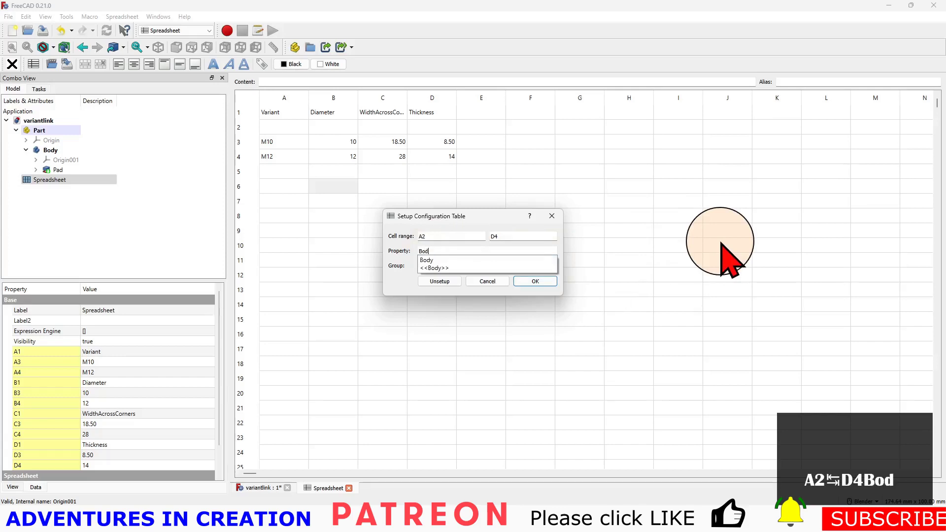
type("y.")
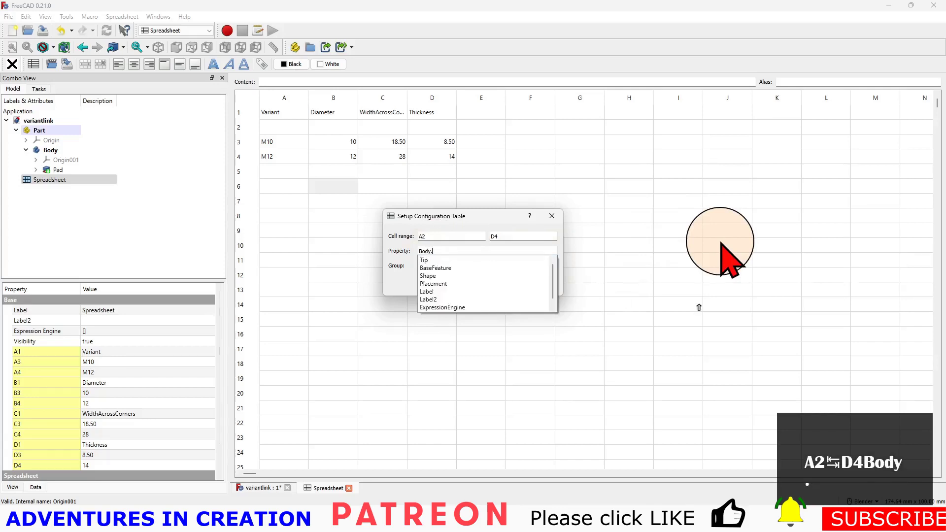
type("Confi")
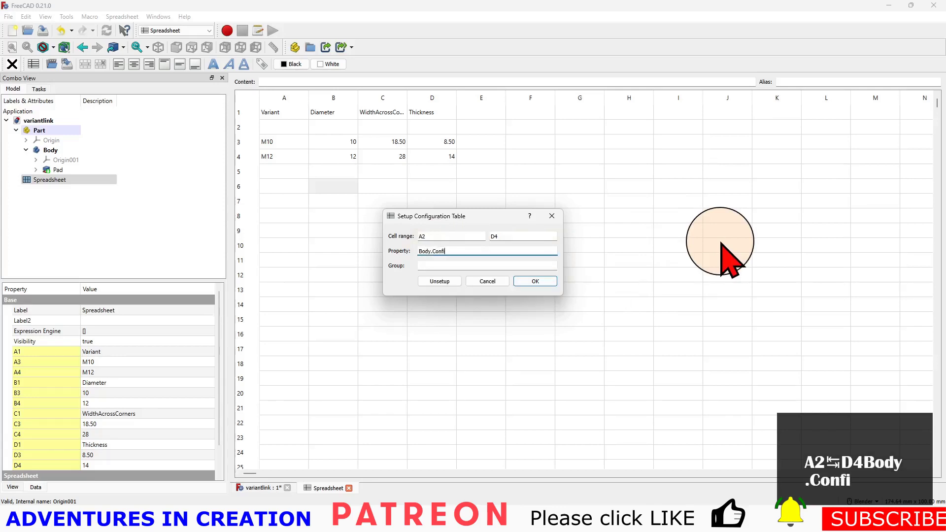
type("guratino")
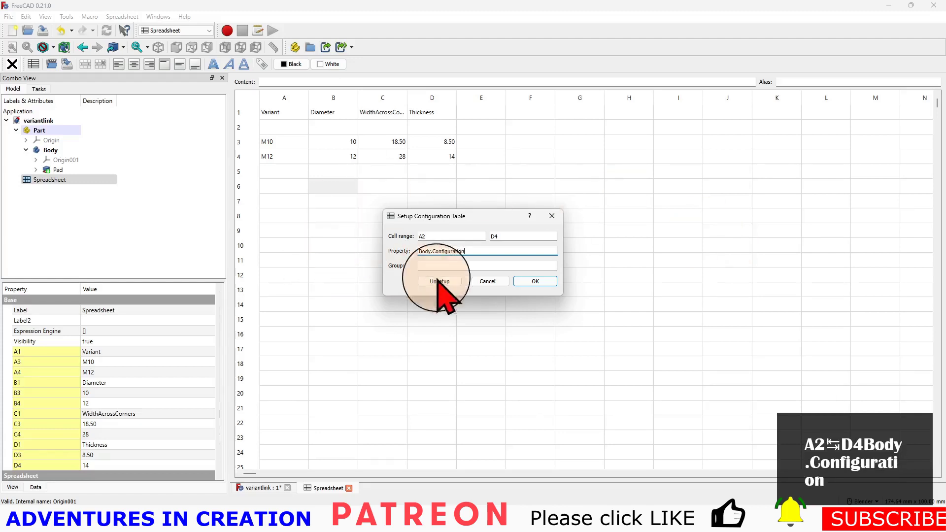
Step: Apply the configuration table and alias B2 as Diameter and C2 as WidthAcrossCorners
left_click(535, 281)
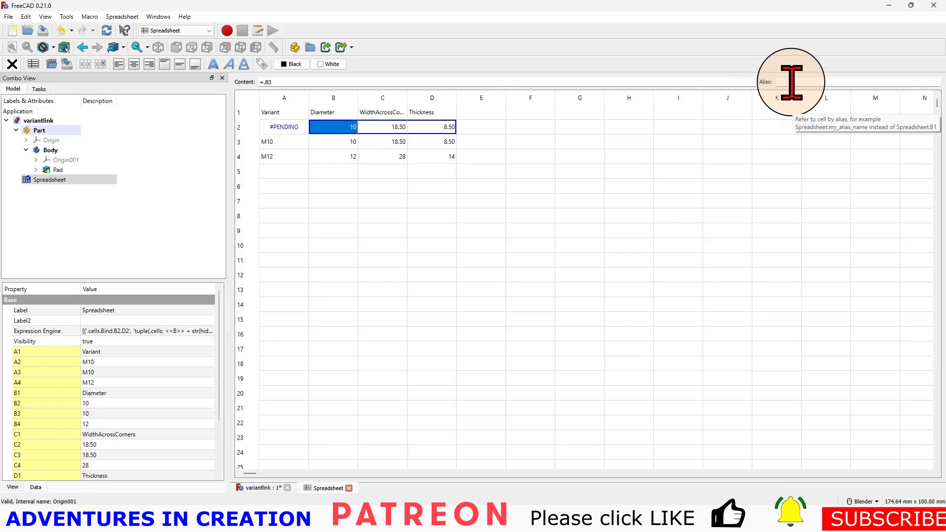
left_click(792, 82)
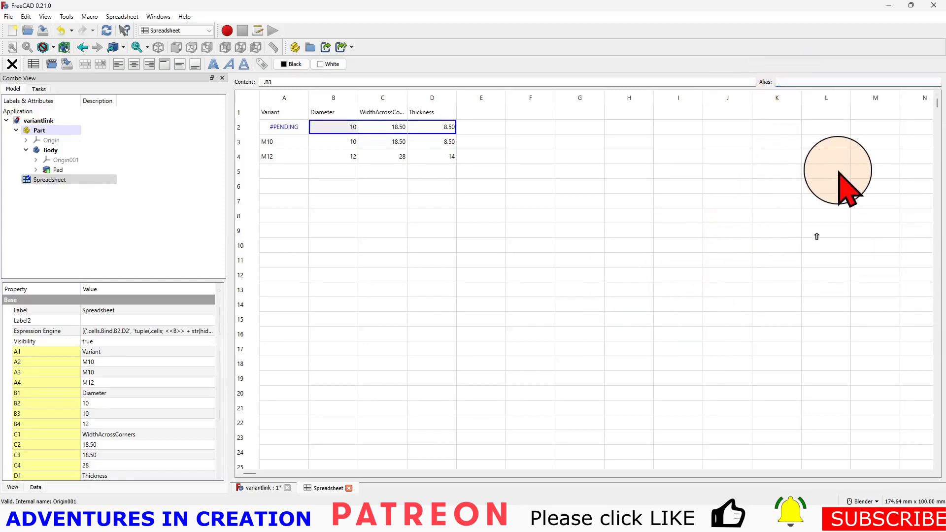
type("Diameter")
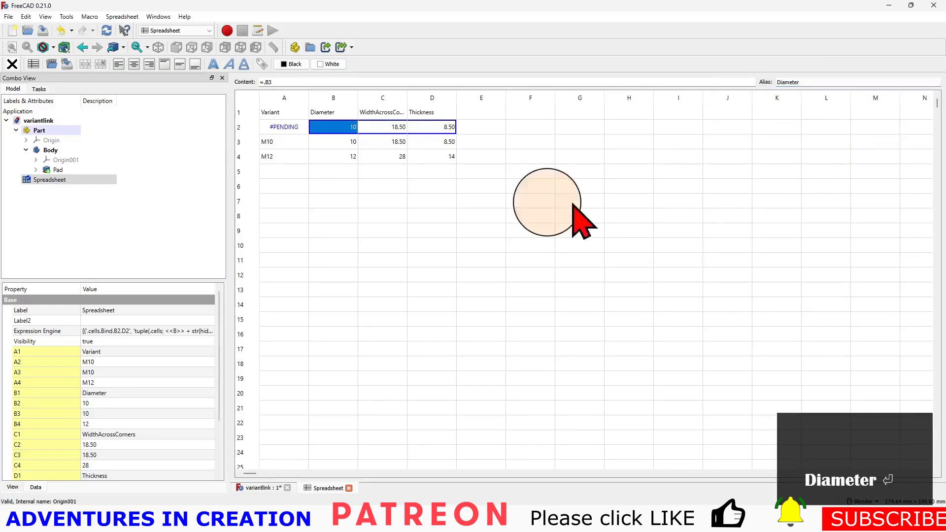
left_click(389, 127)
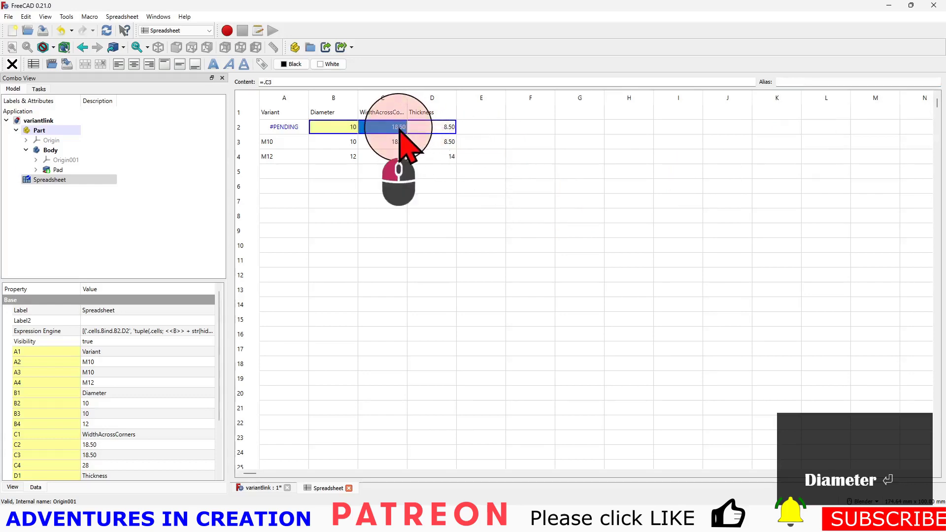
left_click(805, 82)
type("WidthAc")
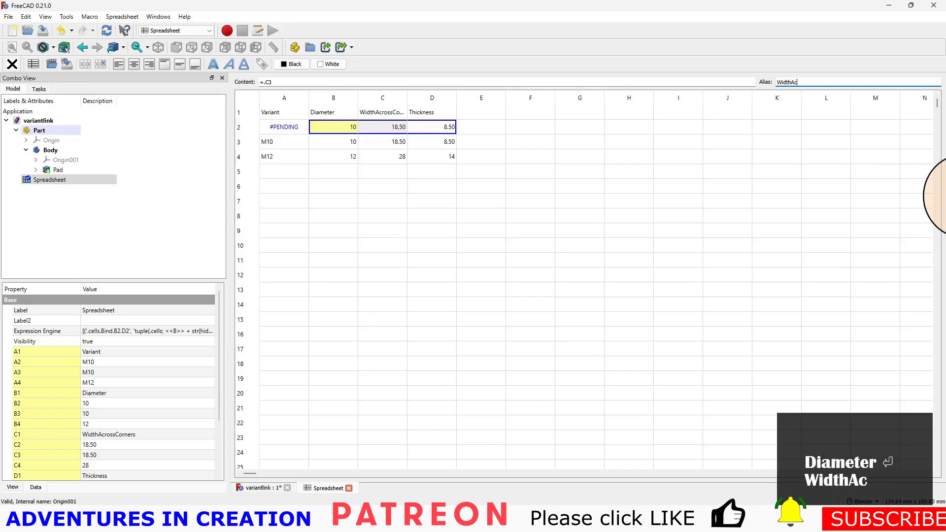
type("rossCorners")
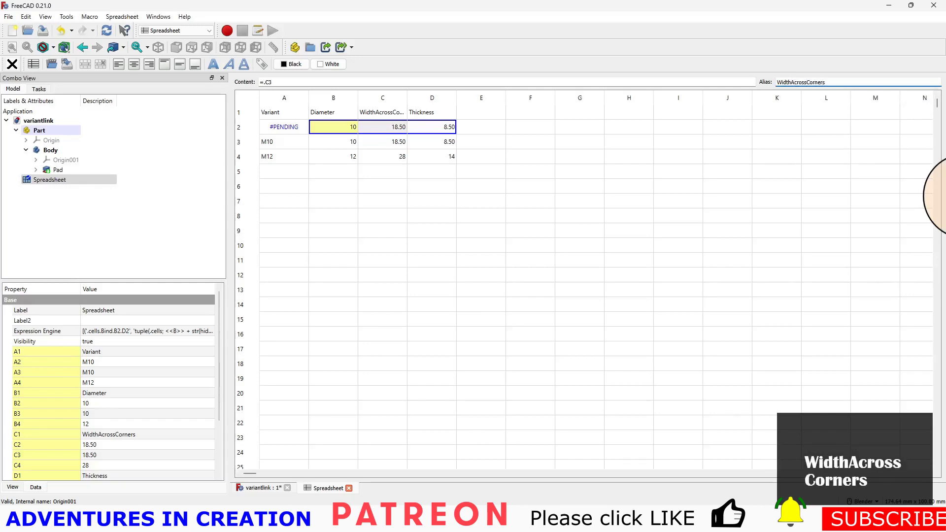
Step: Alias D2 as Thickness and save the file
left_click(440, 128)
left_click(796, 82)
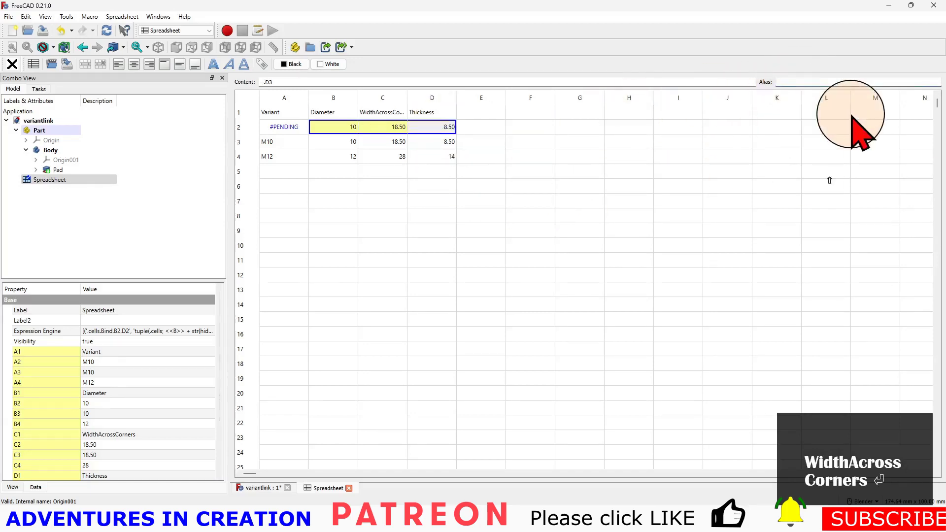
type("Thickness")
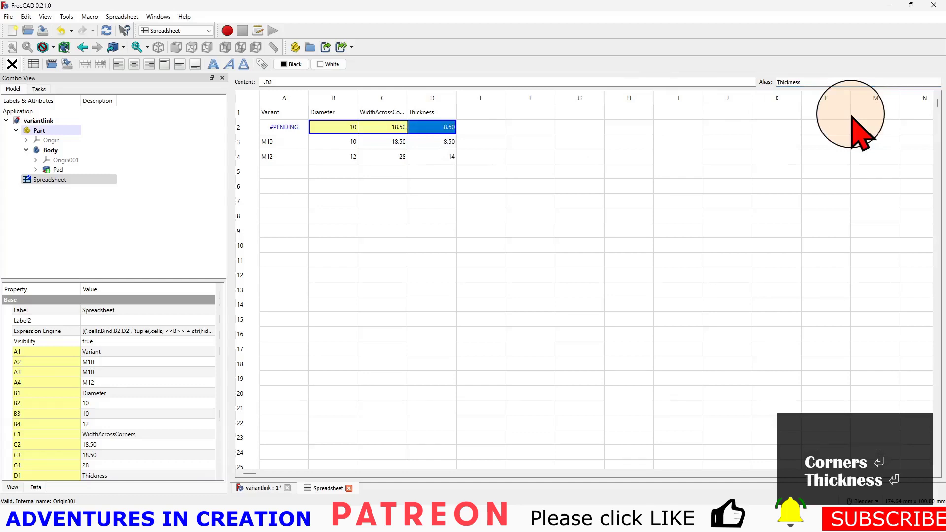
left_click(382, 245)
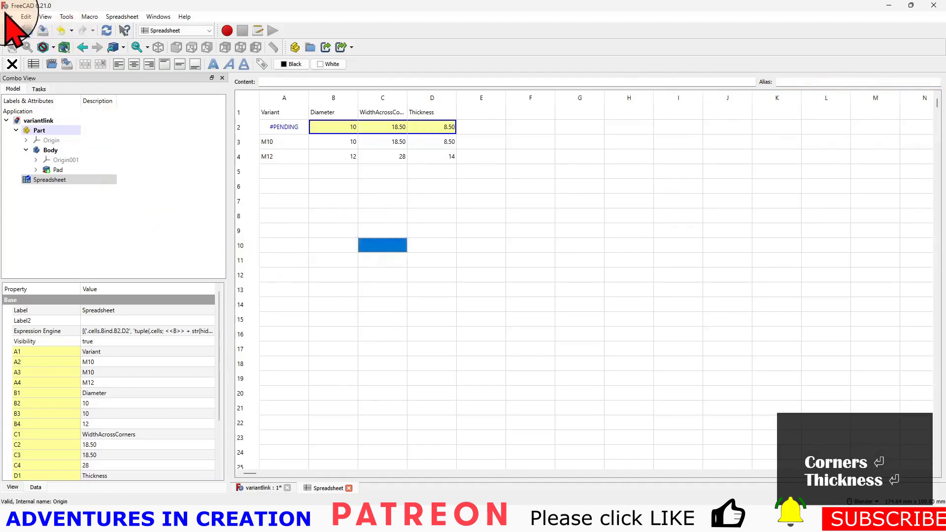
left_click(8, 16)
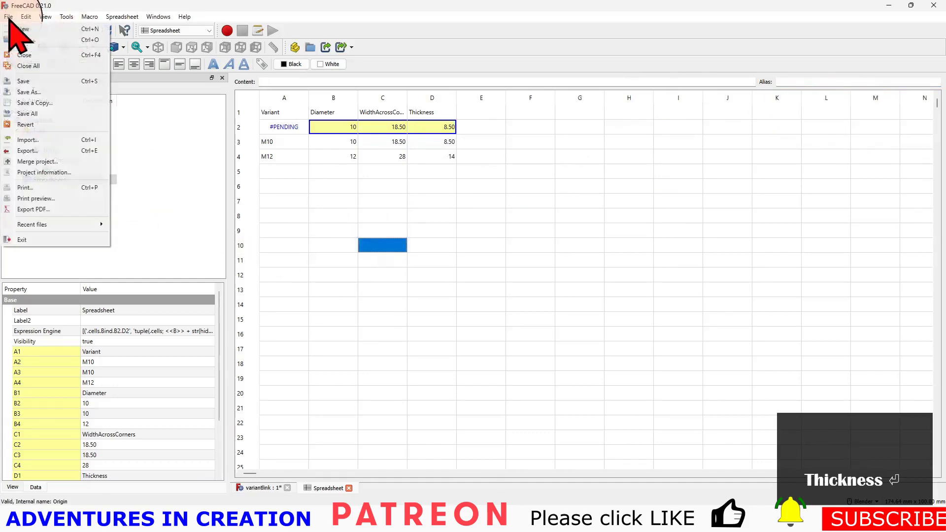
left_click(31, 81)
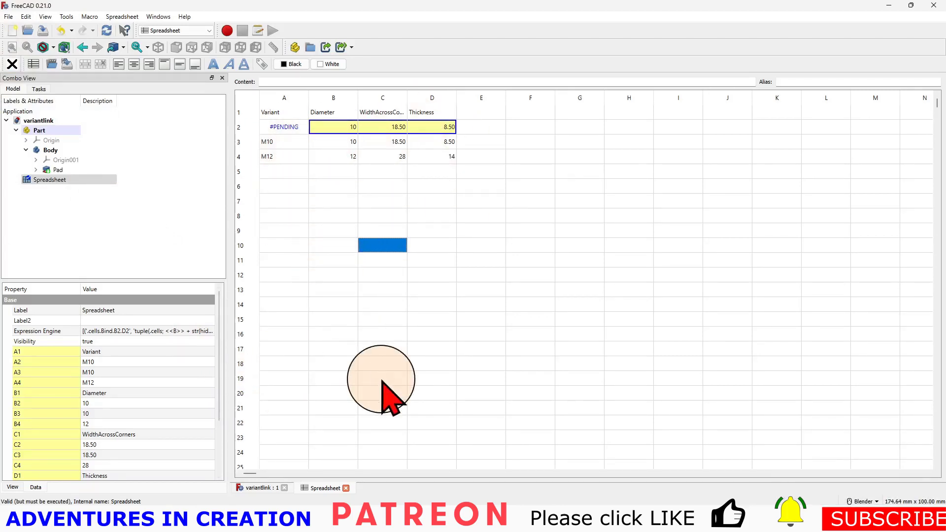
Step: Return to the 3D view and open the Pad's sketch for editing
left_click(260, 488)
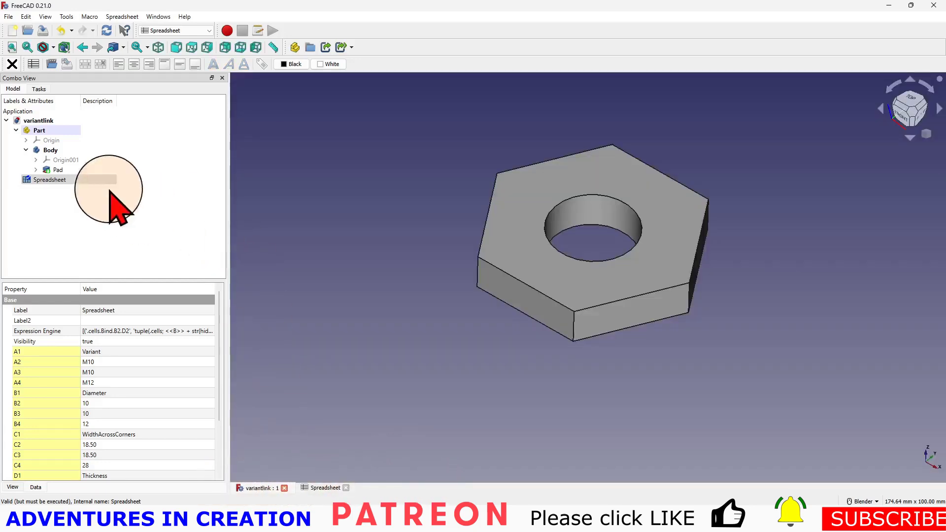
left_click(36, 169)
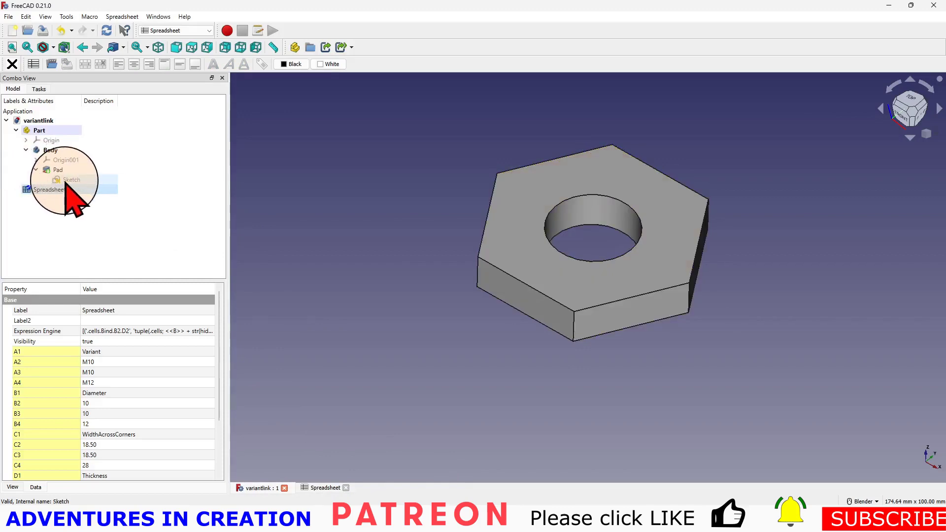
left_click(66, 180)
double_click(67, 180)
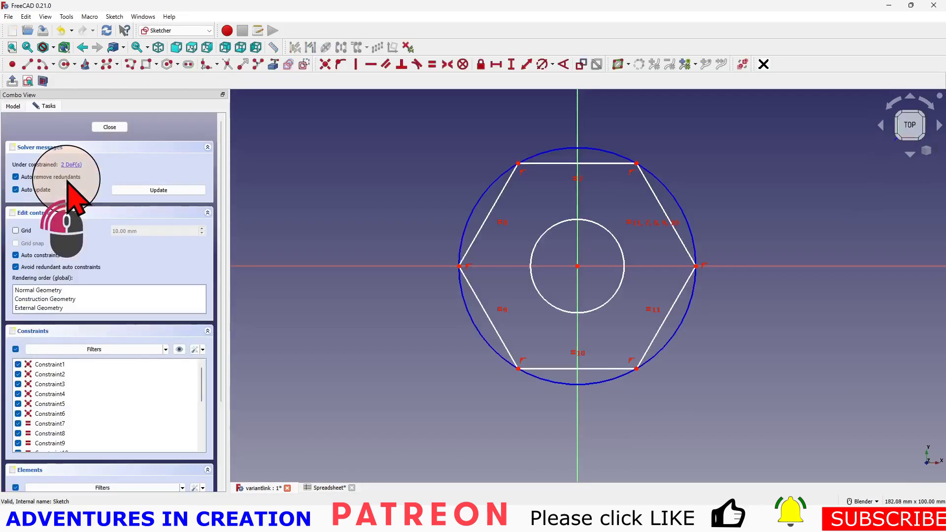
Step: Constrain the inner circle's diameter with the formula Spreadsheet.Diameter, giving 10 mm
left_click(543, 64)
left_click(613, 234)
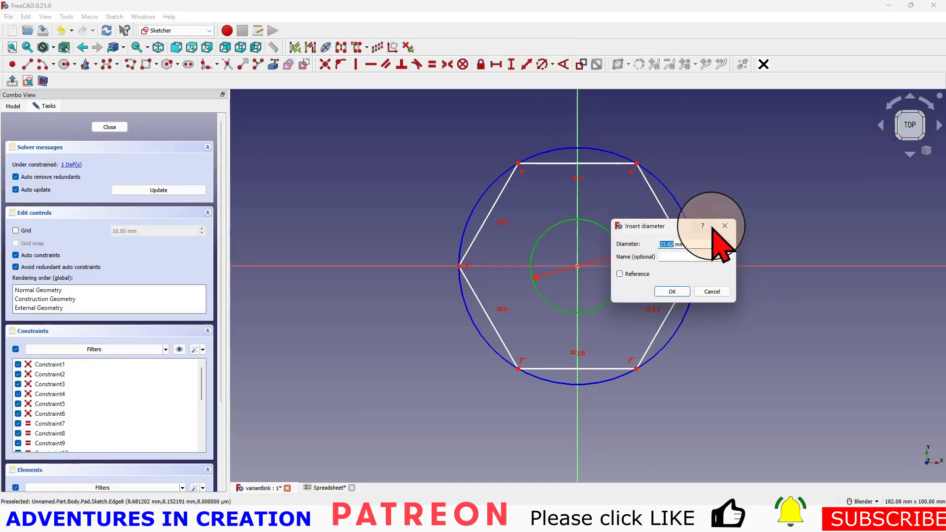
left_click(718, 243)
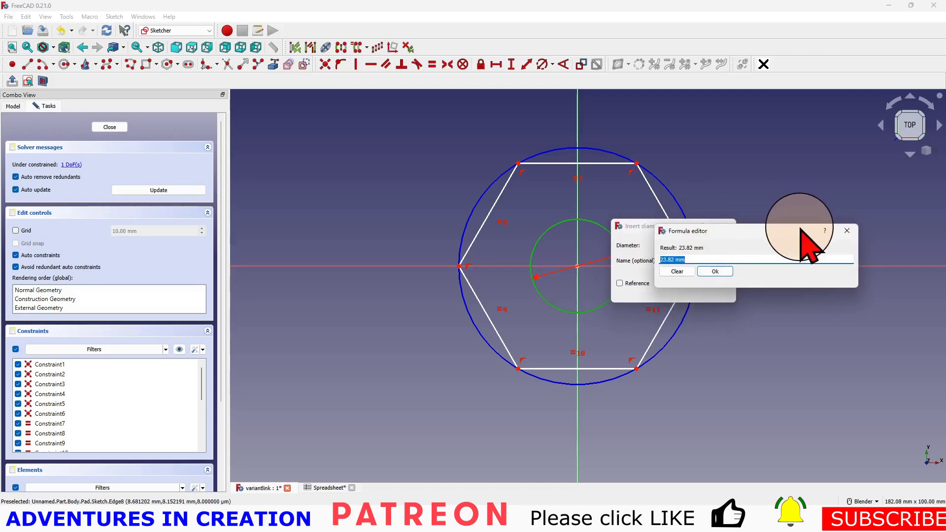
type("spre")
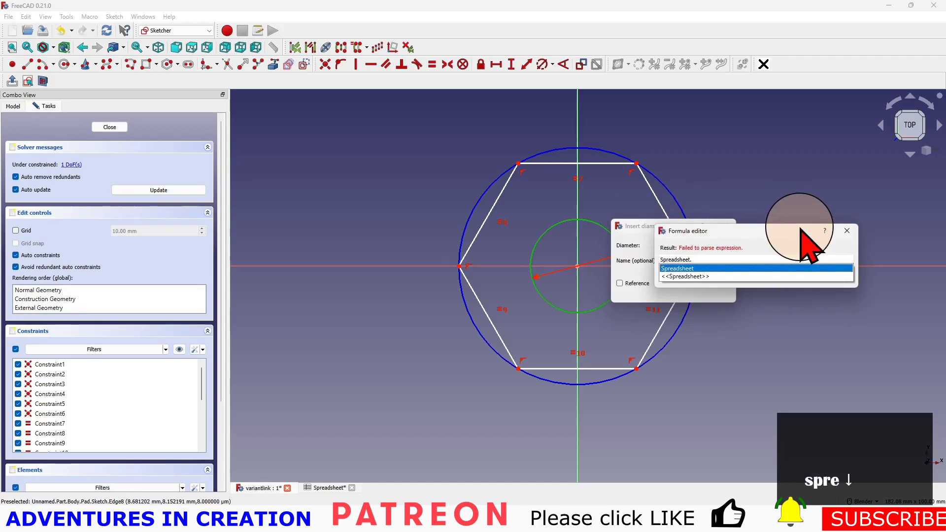
type("Diameter")
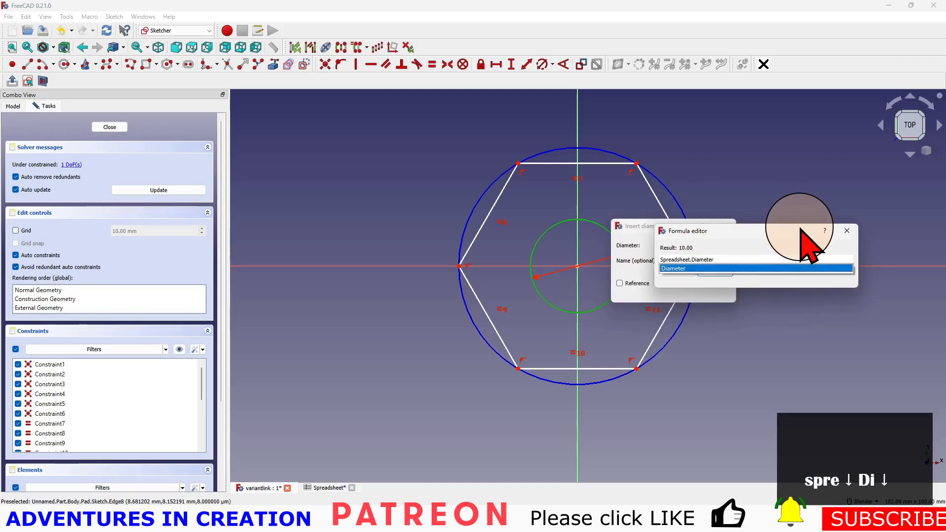
key("Return")
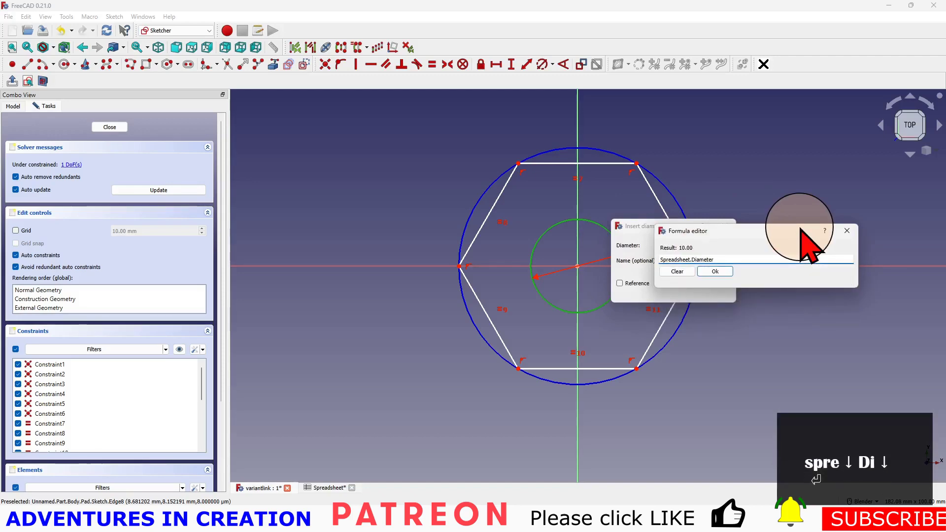
key("Return")
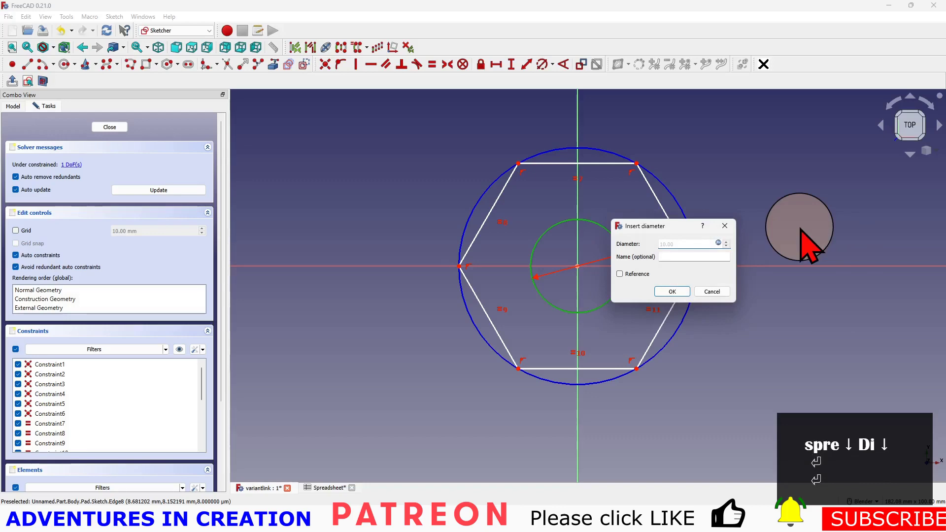
key("Return")
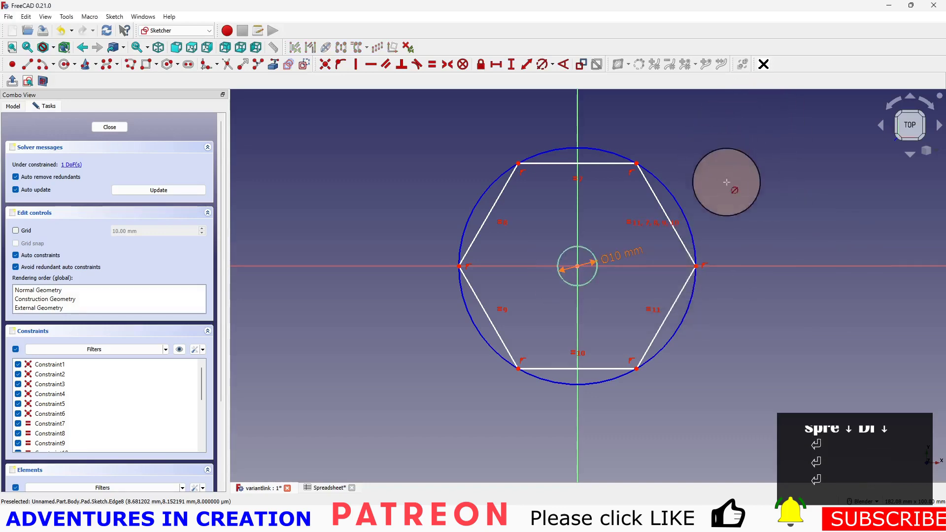
Step: Dimension the hexagon corner-to-corner with Spreadsheet.WidthAcrossCorners, giving 18.5 mm
left_click(511, 64)
left_click(459, 266)
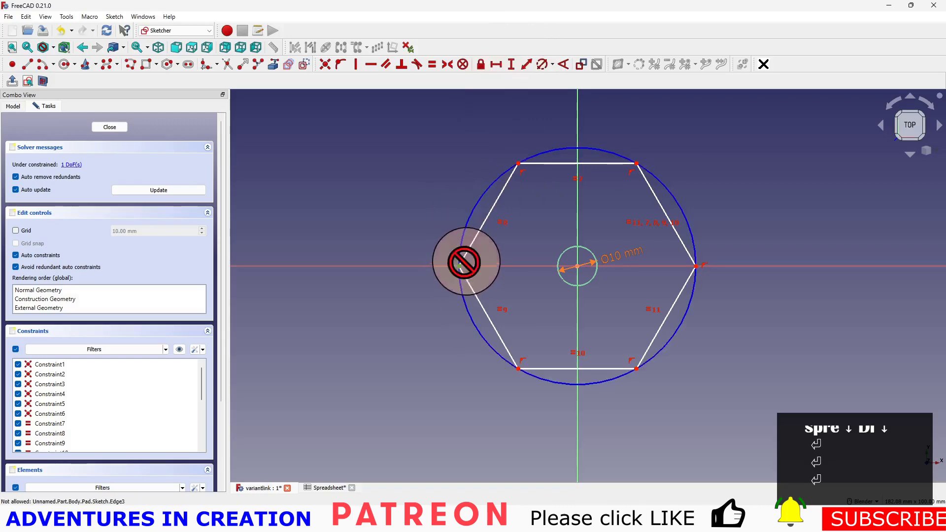
left_click(695, 266)
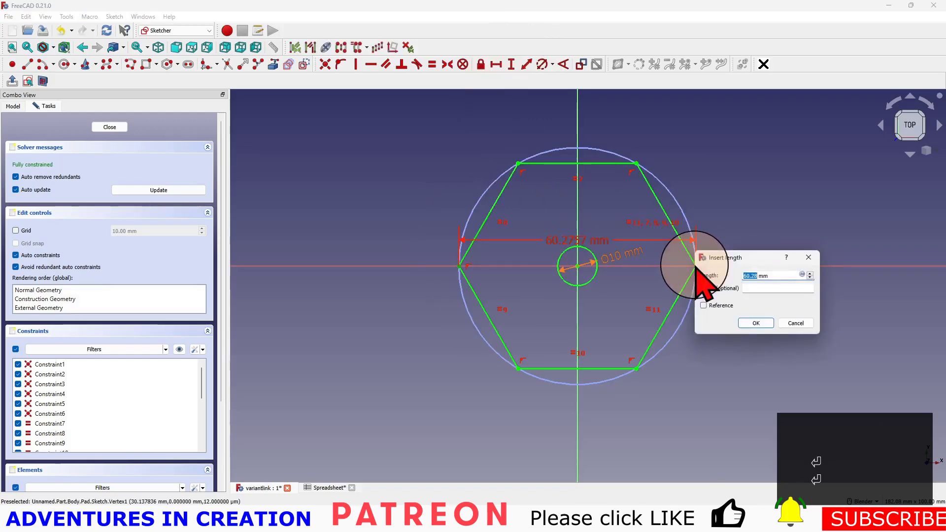
left_click(802, 275)
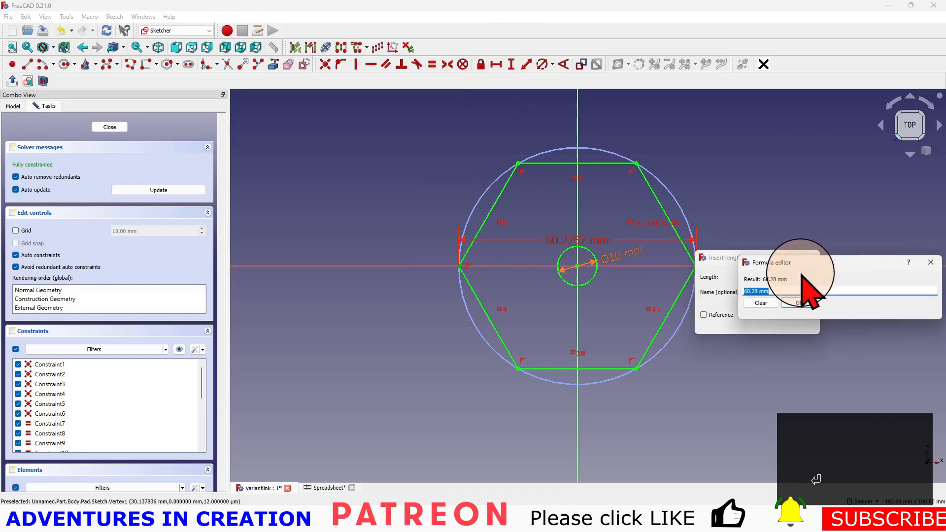
type("spre")
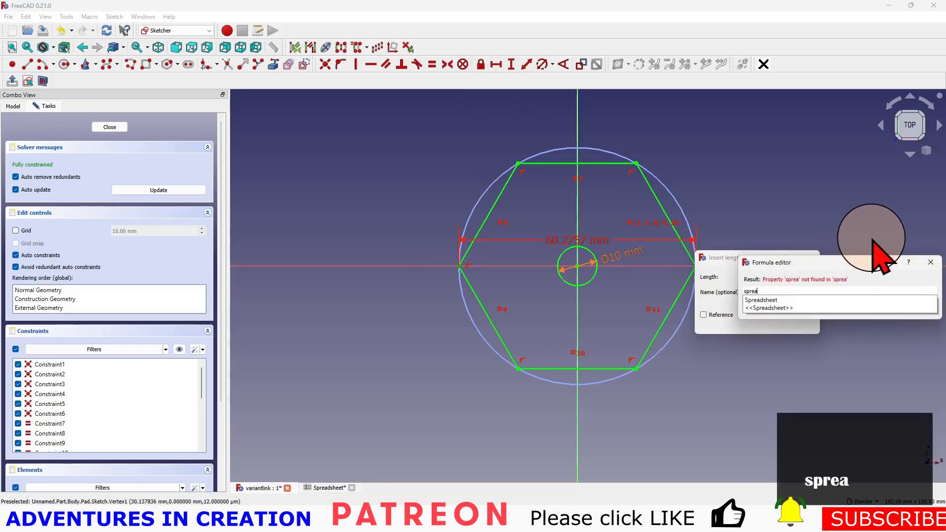
type("a")
left_click(762, 300)
type("D")
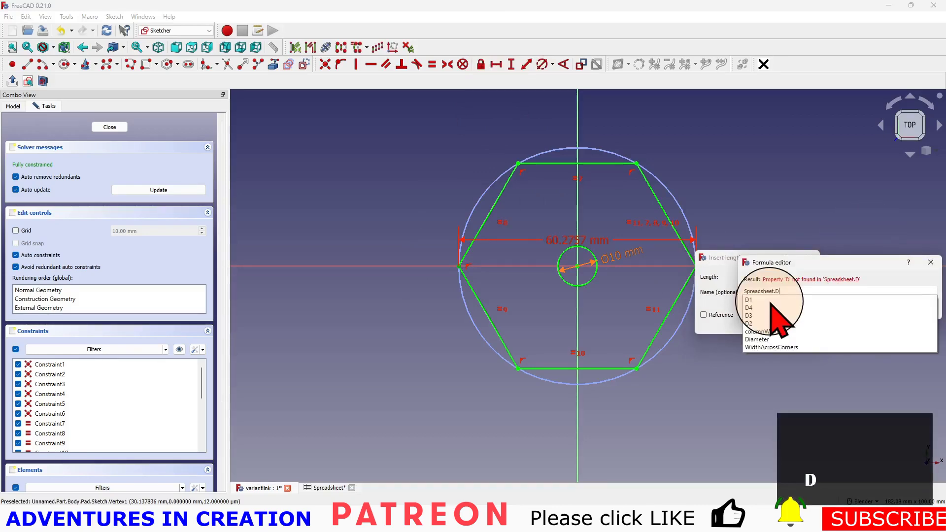
left_click(766, 348)
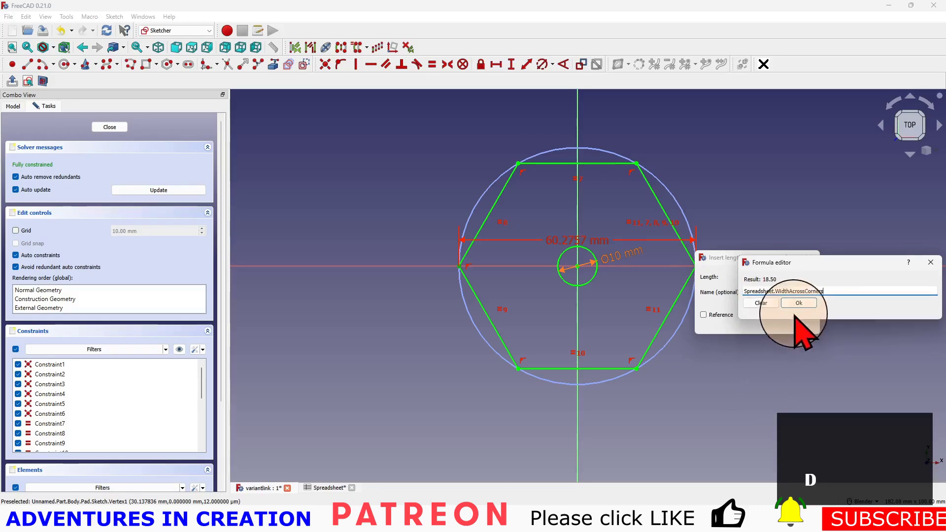
left_click(800, 304)
left_click(757, 325)
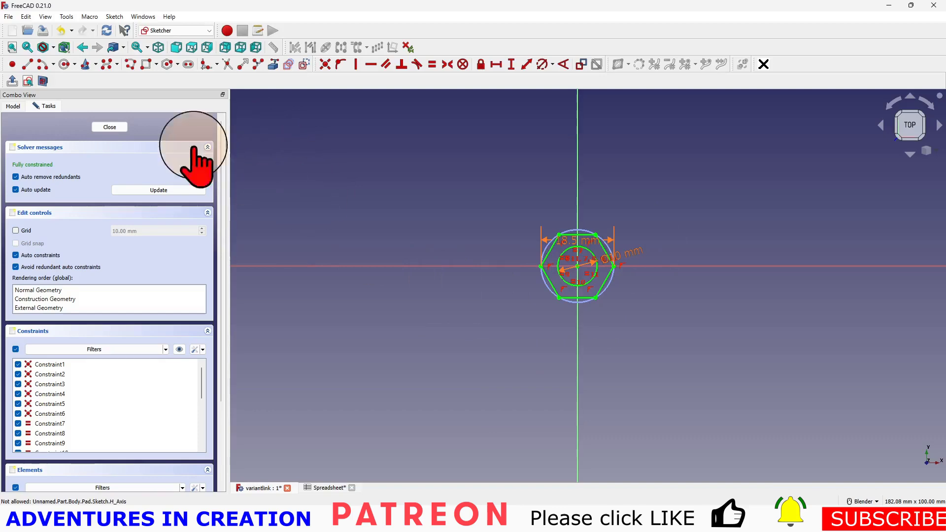
Step: Close the sketch and bind the Pad's Length to Spreadsheet.Thickness, making it 8.50 mm
left_click(118, 128)
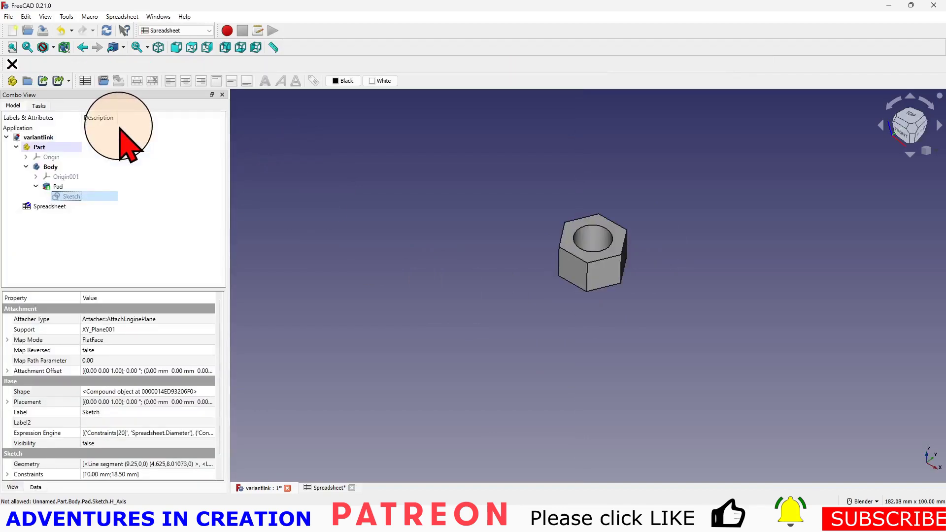
left_click(66, 186)
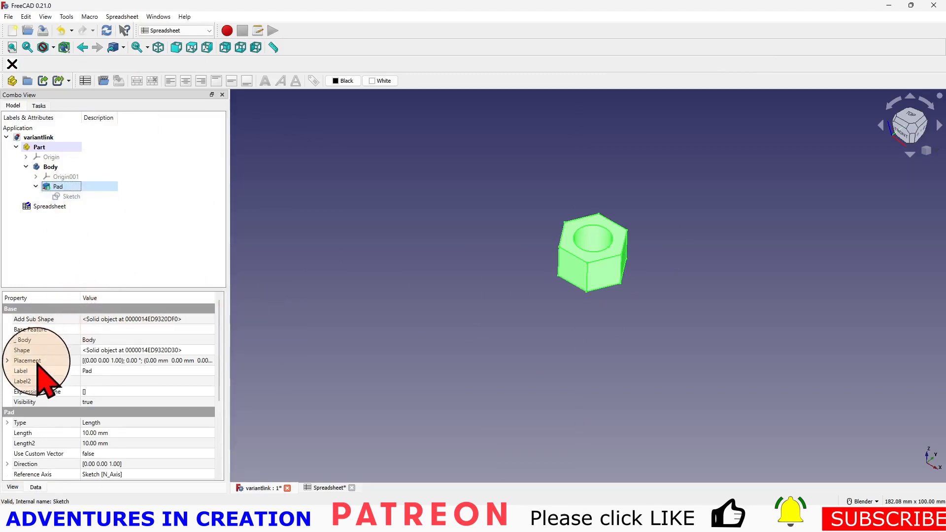
left_click(158, 433)
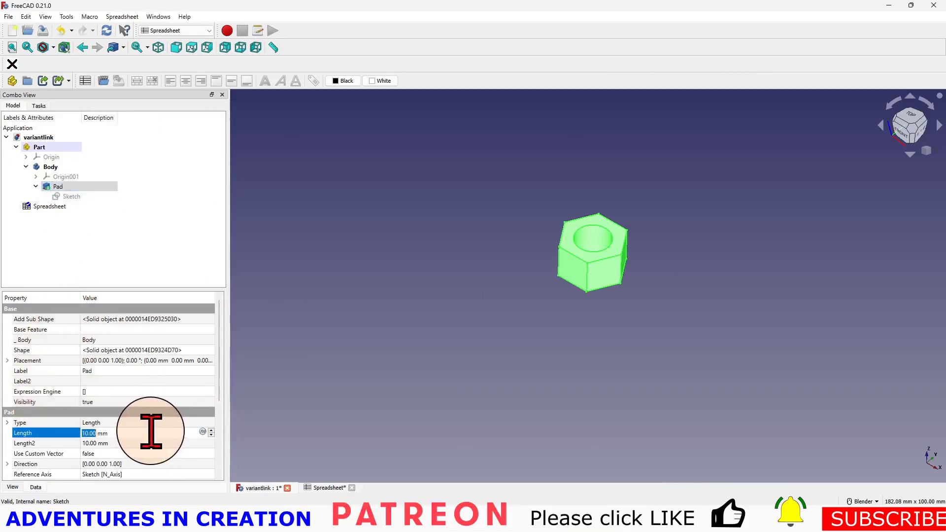
left_click(203, 432)
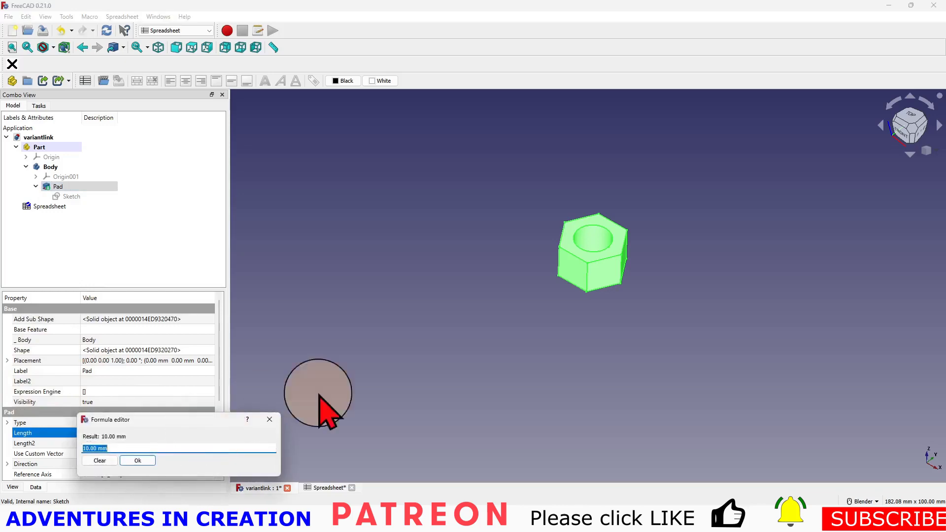
type("spre")
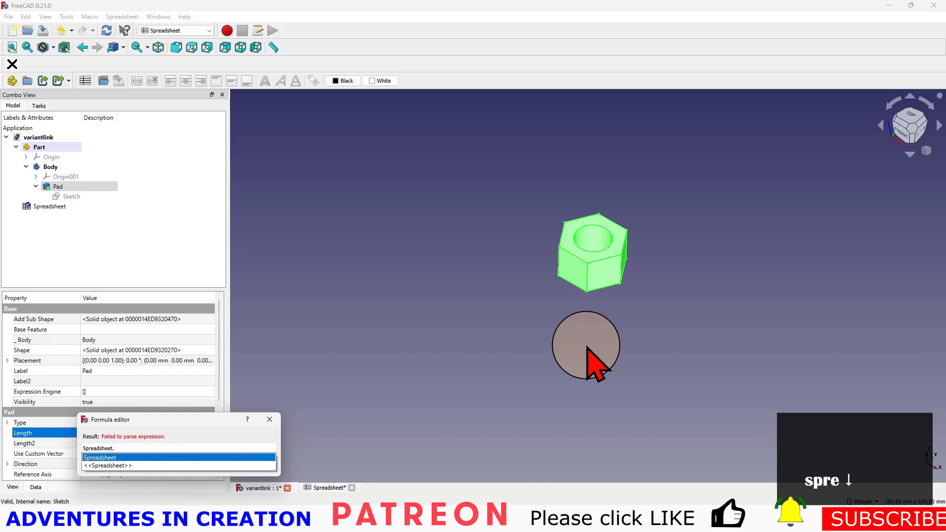
type("Thi")
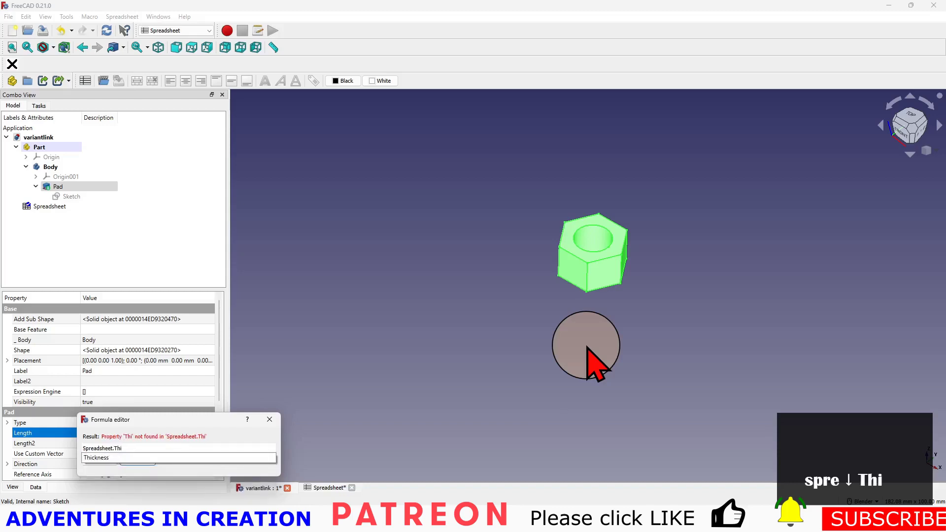
key("Down")
key("Return")
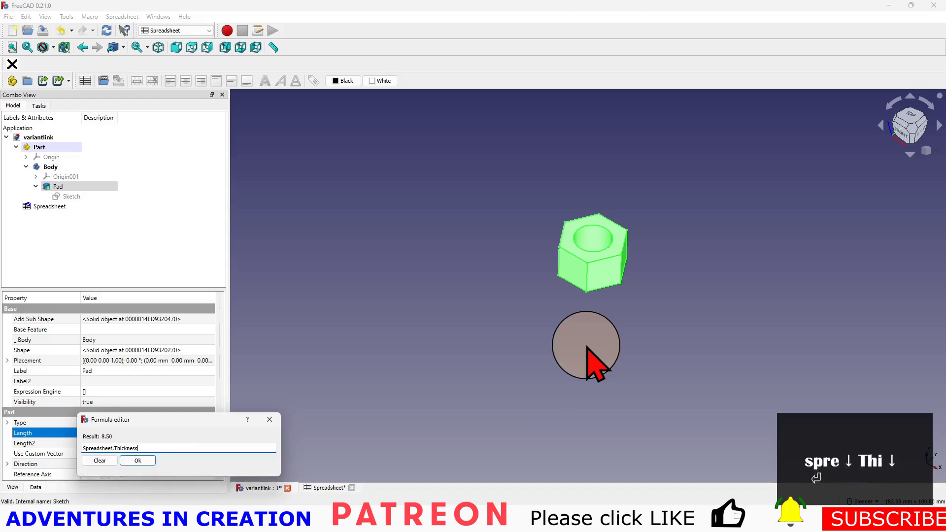
key("Return")
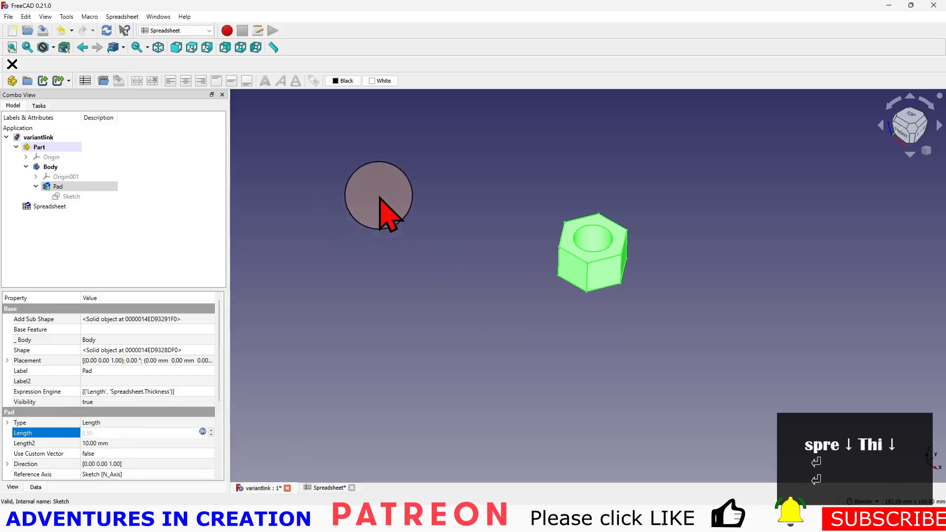
left_click(380, 205)
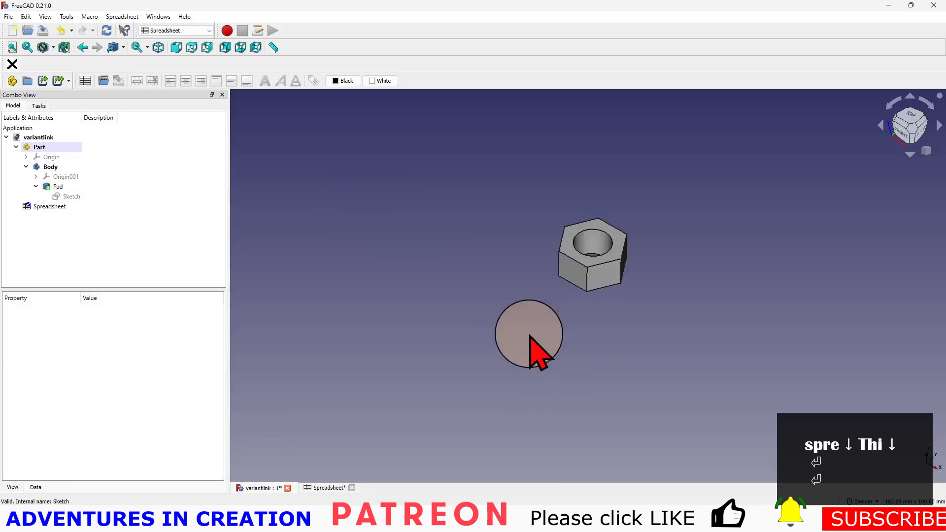
Step: Orbit the nut and check the Body's Configuration reads M10, with M10 and M12 available
middle_click_drag(539, 326, 538, 326)
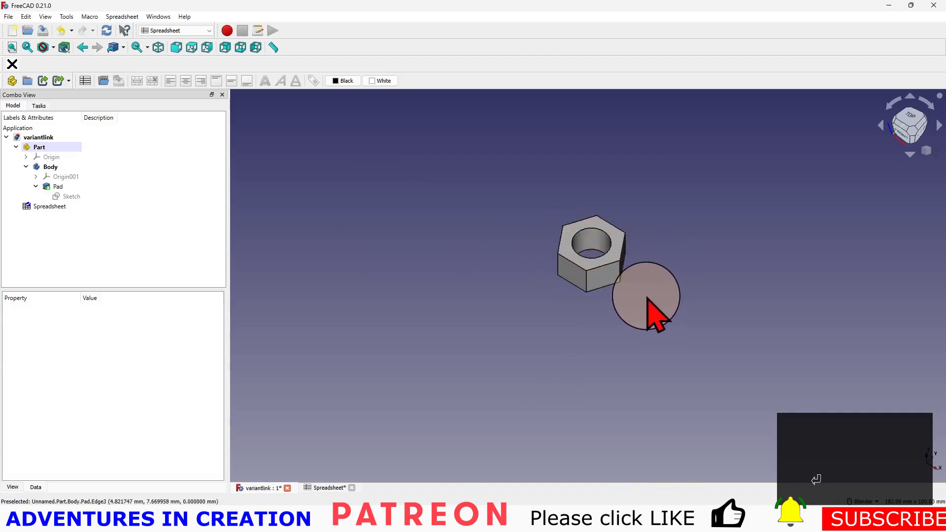
middle_click_drag(647, 298, 738, 298)
scroll(610, 253, "up", 6)
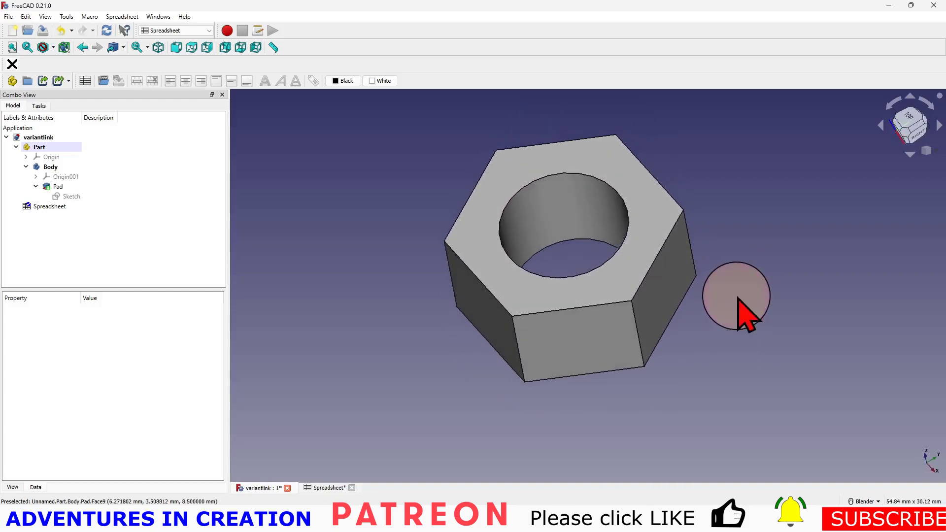
left_click(40, 169)
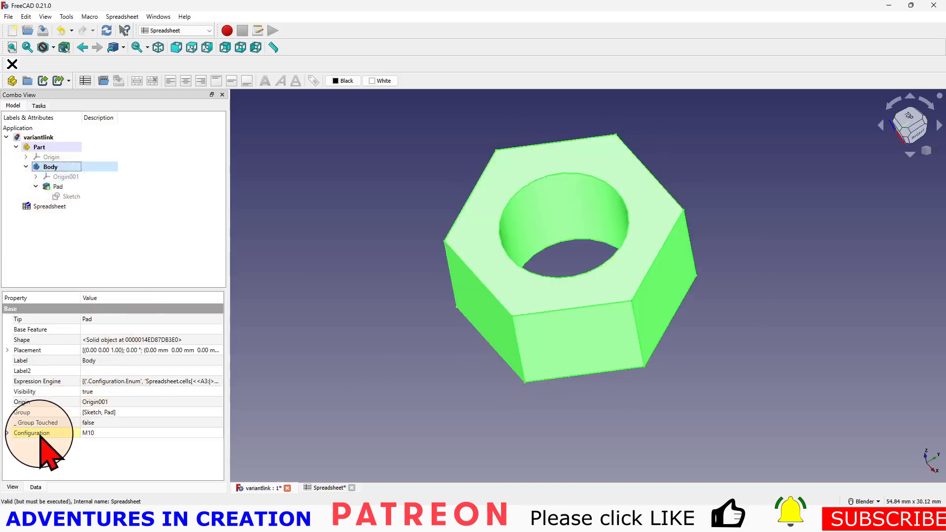
left_click(105, 435)
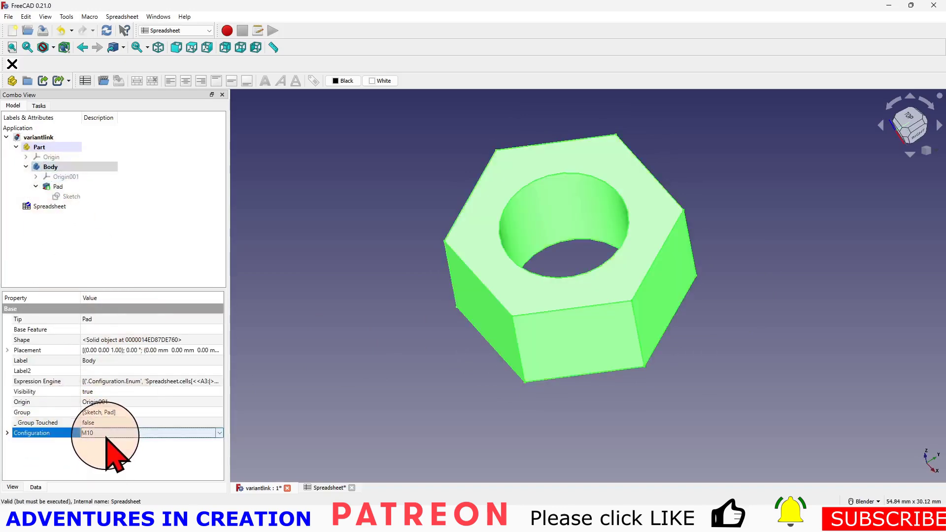
left_click(148, 434)
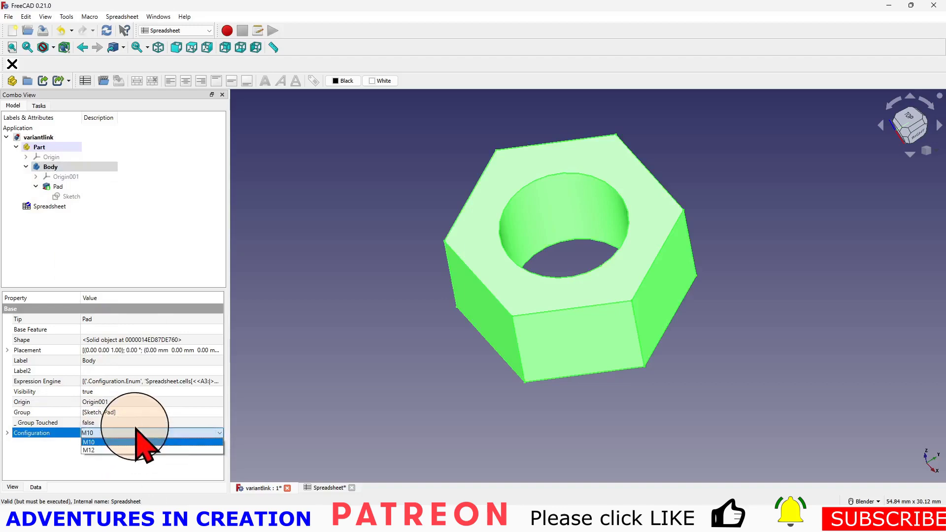
left_click(323, 413)
left_click(340, 396)
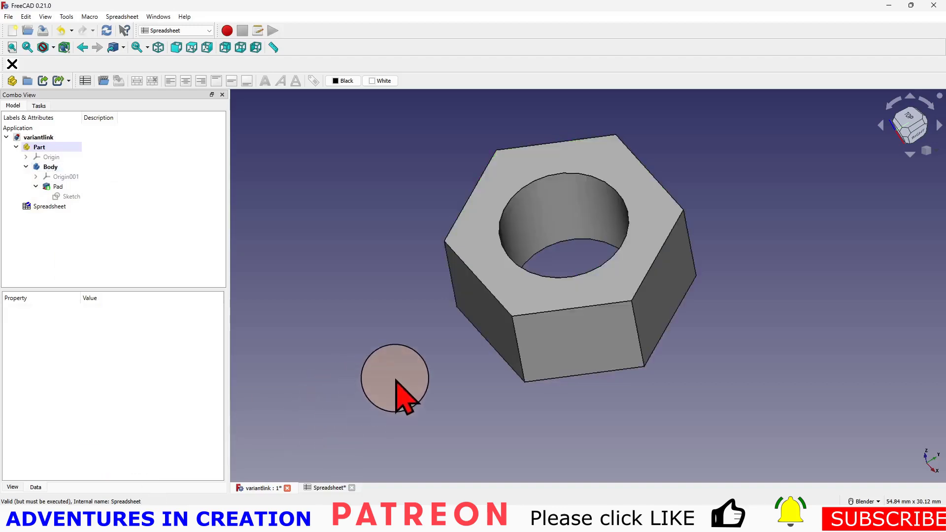
left_click(49, 167)
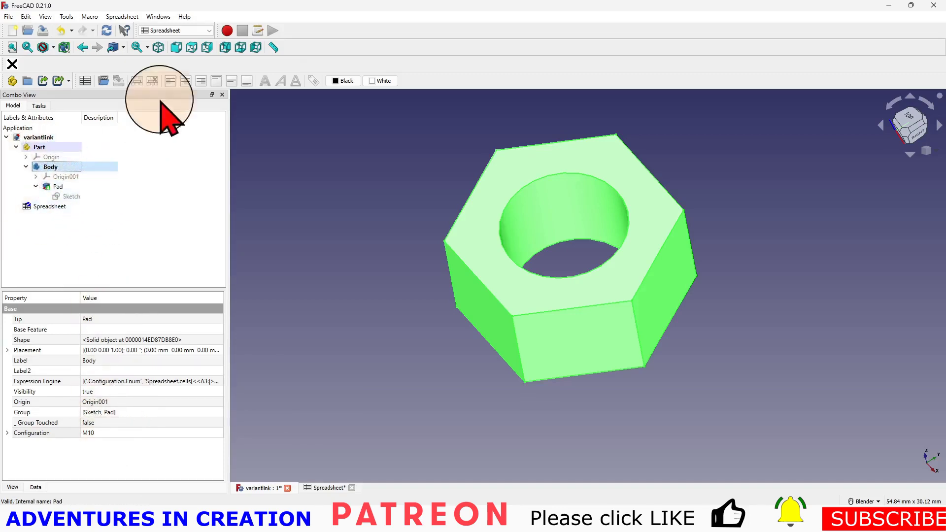
Step: Switch to the Part Design workbench with the model tree shown
left_click(211, 31)
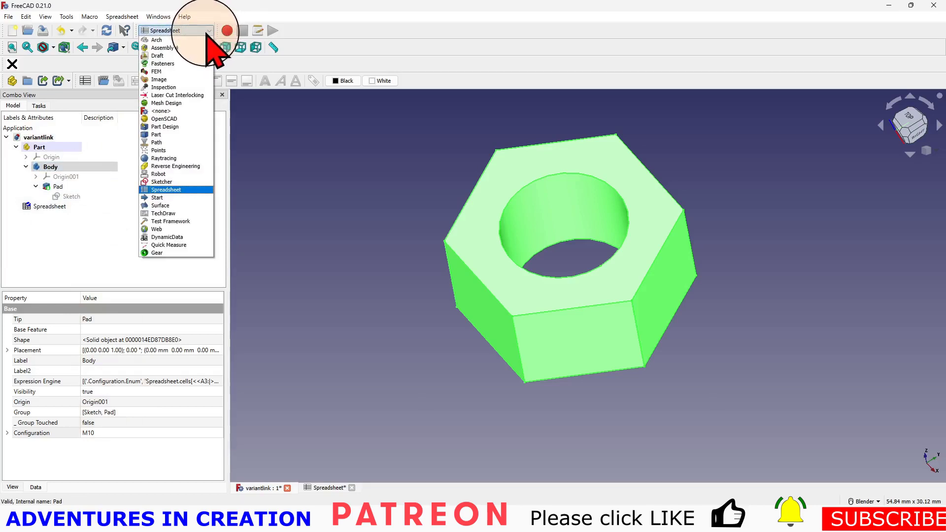
left_click(167, 127)
left_click(14, 89)
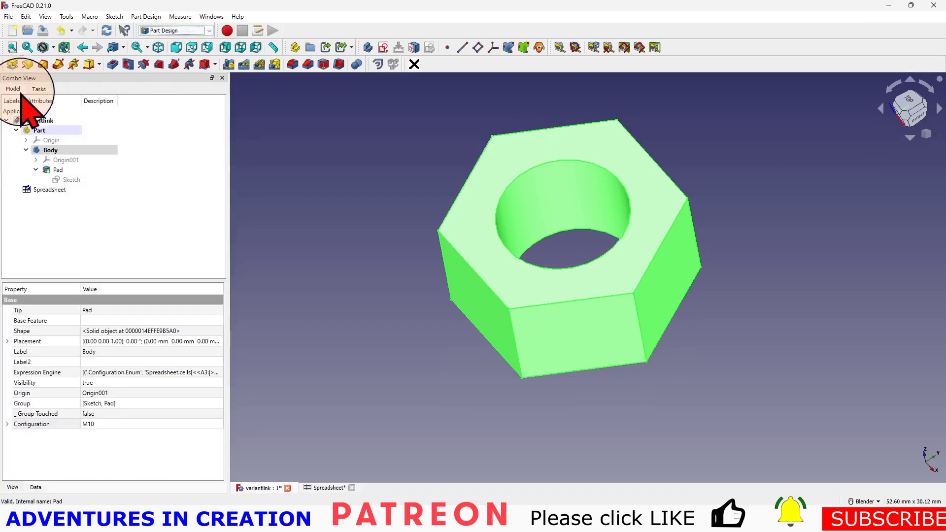
key("ctrl+z")
Step: Make Body the active body and create a sub-shape binder of the nut
right_click(64, 151)
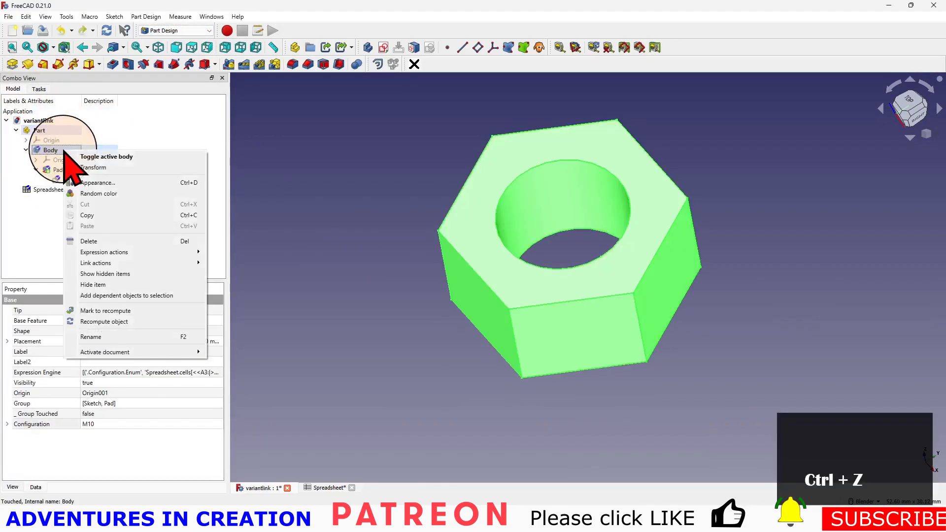
left_click(103, 157)
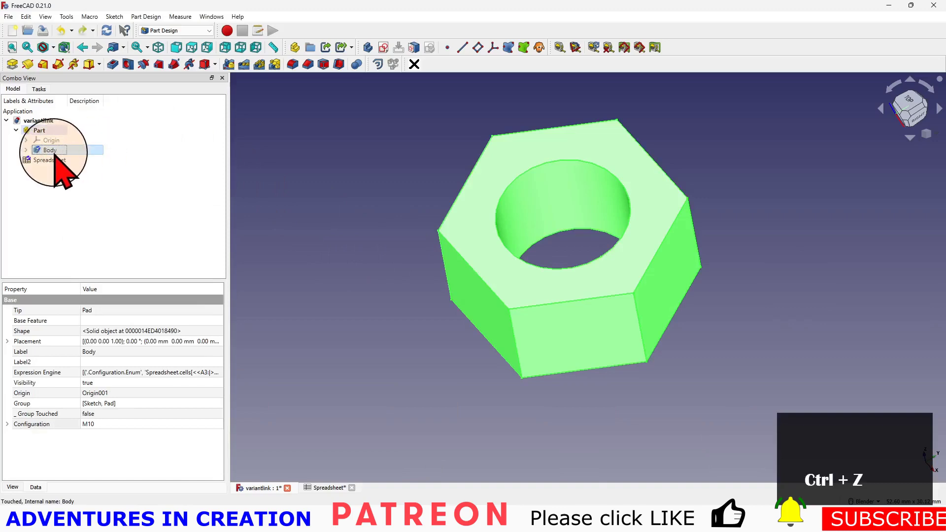
right_click(56, 151)
left_click(89, 158)
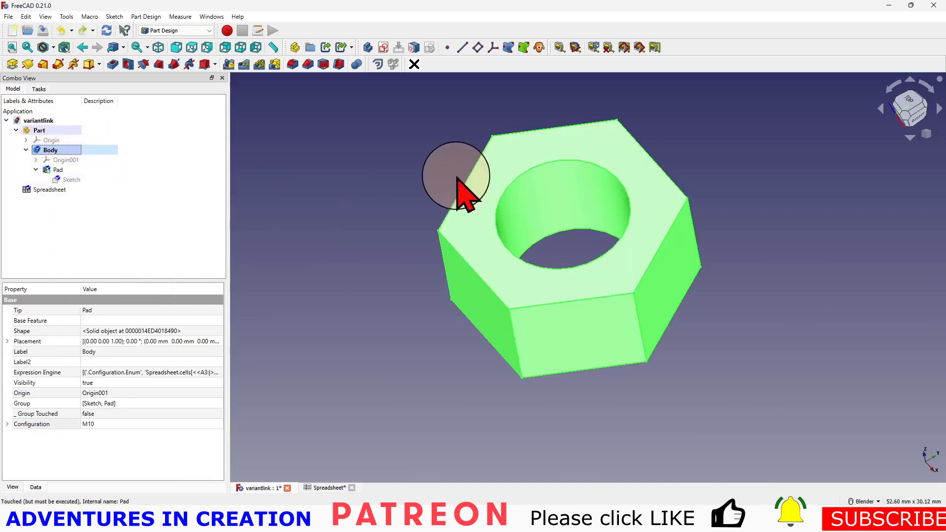
left_click(524, 48)
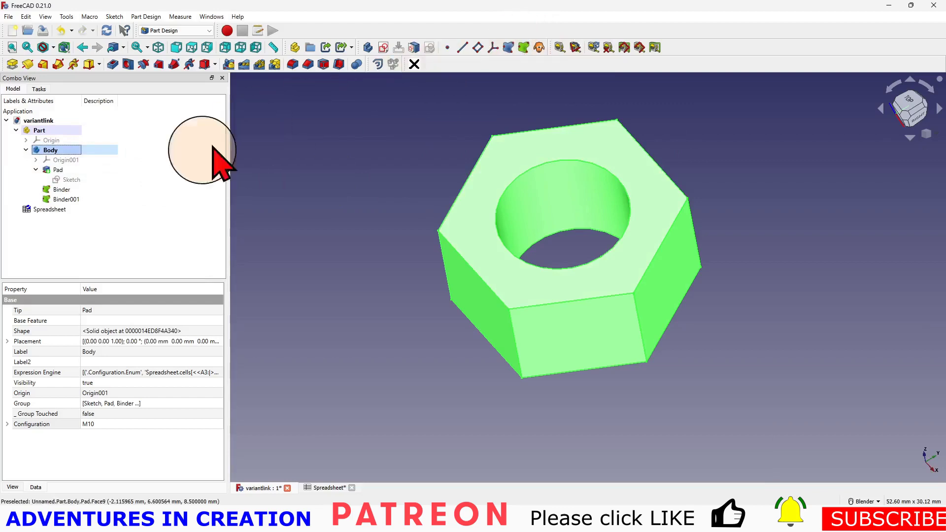
Step: Delete Binder001 and move the remaining Binder out of Body to the top level
left_click(74, 200)
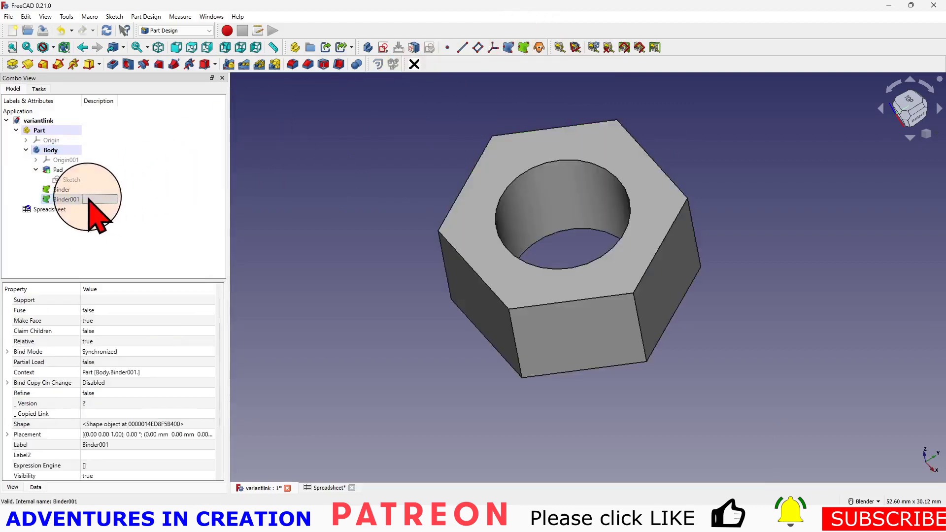
key("Delete")
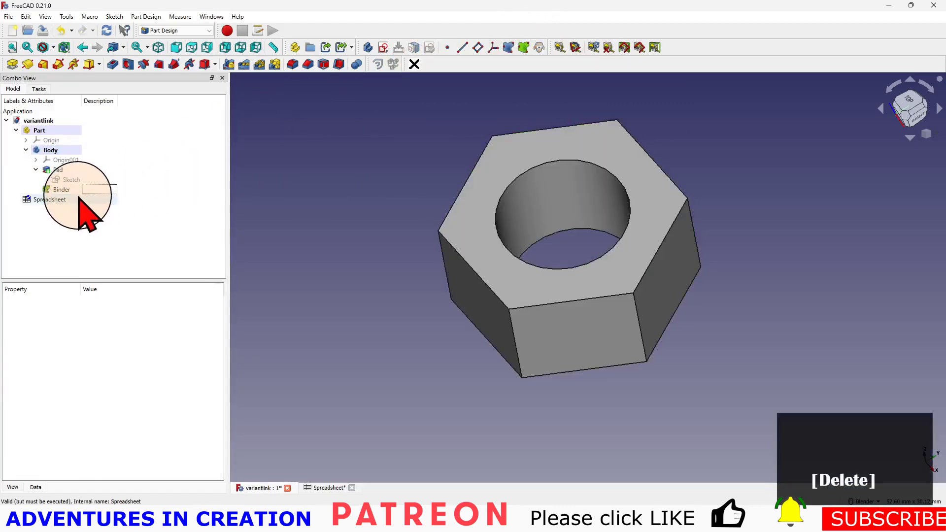
left_click(62, 190)
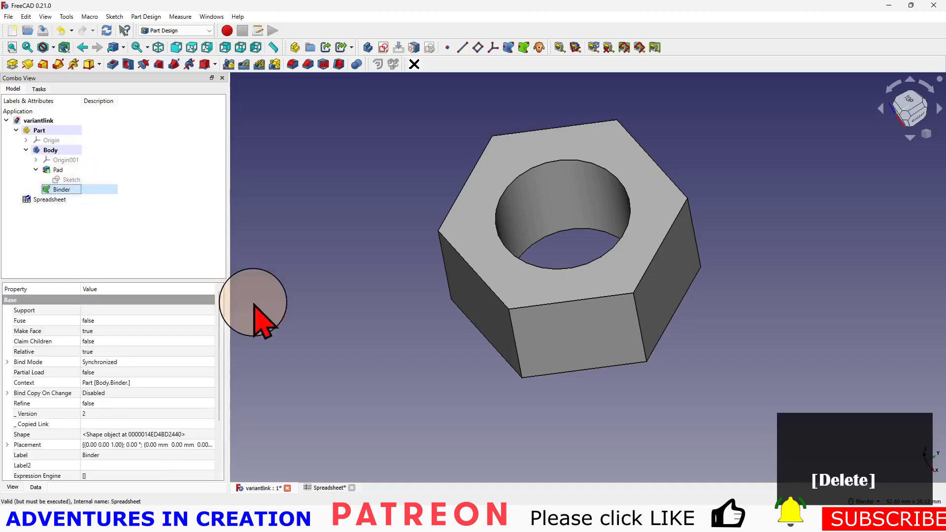
left_click_drag(60, 189, 35, 111)
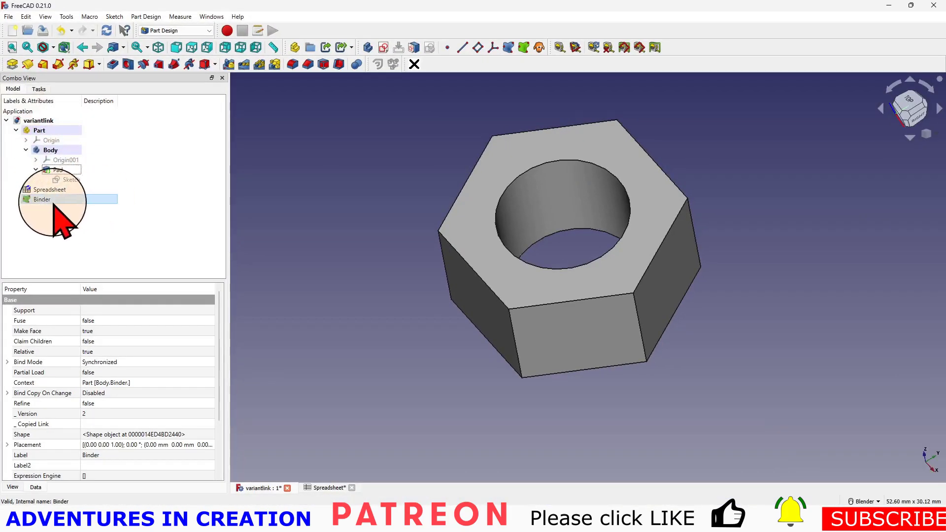
Step: Drop the nut's Body onto Binder so the whole Body becomes its support
left_click(46, 150)
left_click_drag(45, 151, 39, 199)
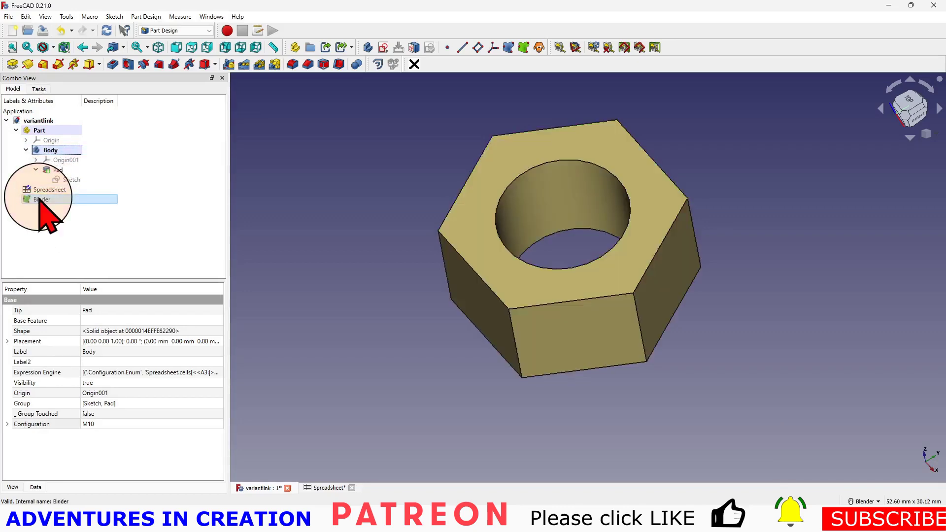
left_click(40, 199)
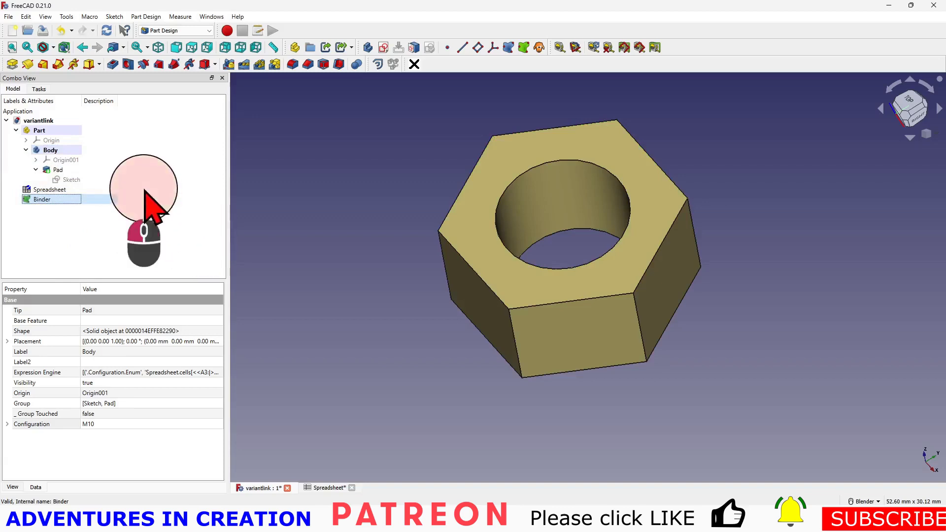
left_click(72, 180)
left_click(42, 199)
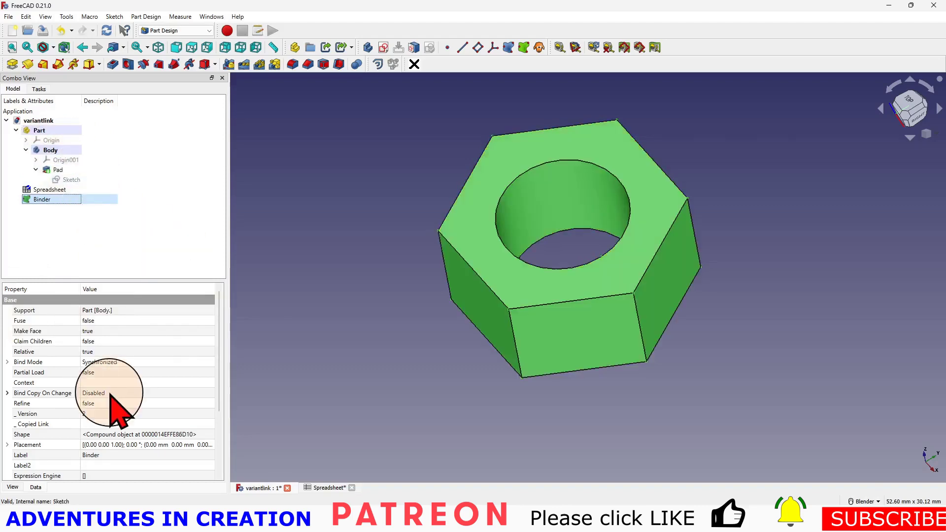
Step: Change the Binder's Bind Copy On Change from Disabled to Enabled
scroll(111, 404, "down", 3)
scroll(111, 404, "up", 1)
scroll(110, 394, "up", 2)
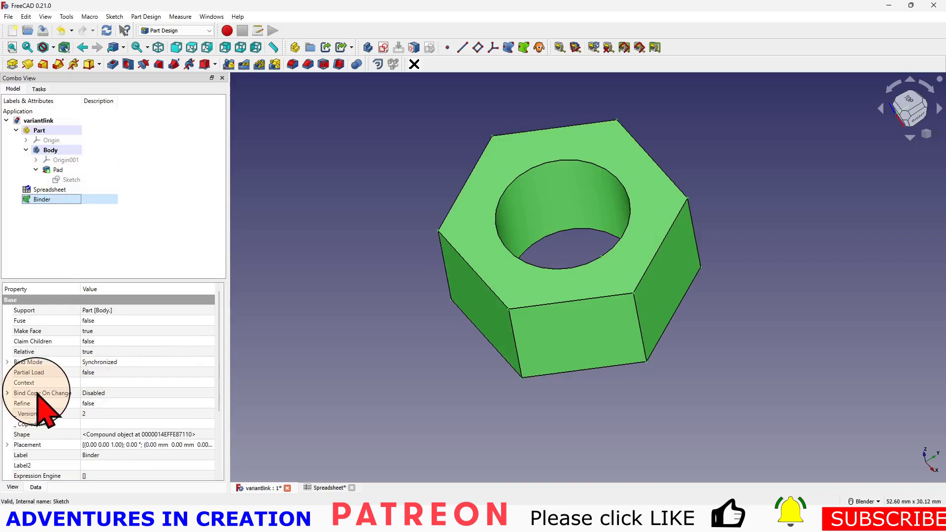
left_click(106, 393)
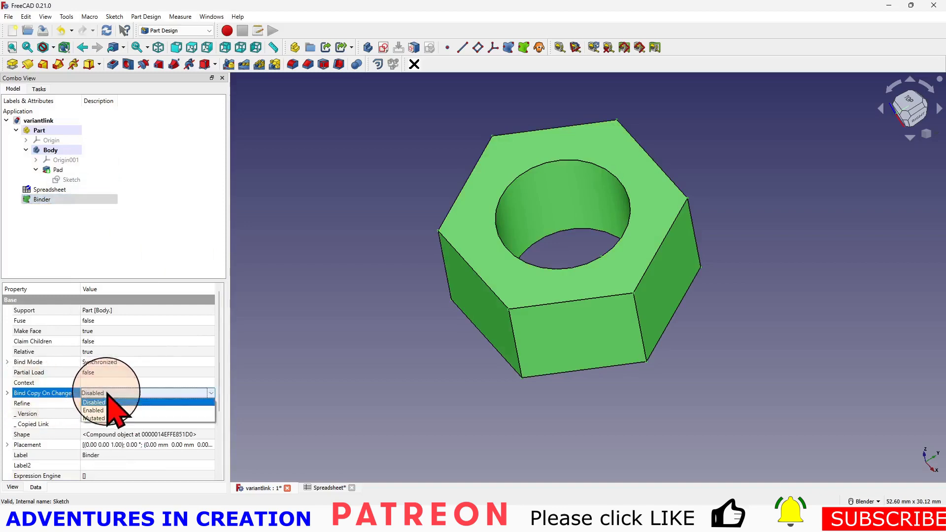
left_click(103, 410)
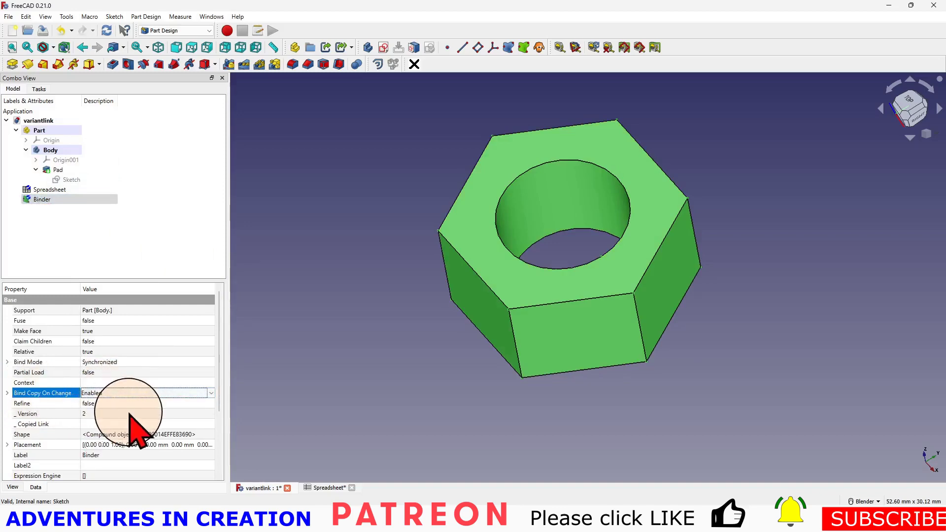
left_click(34, 413)
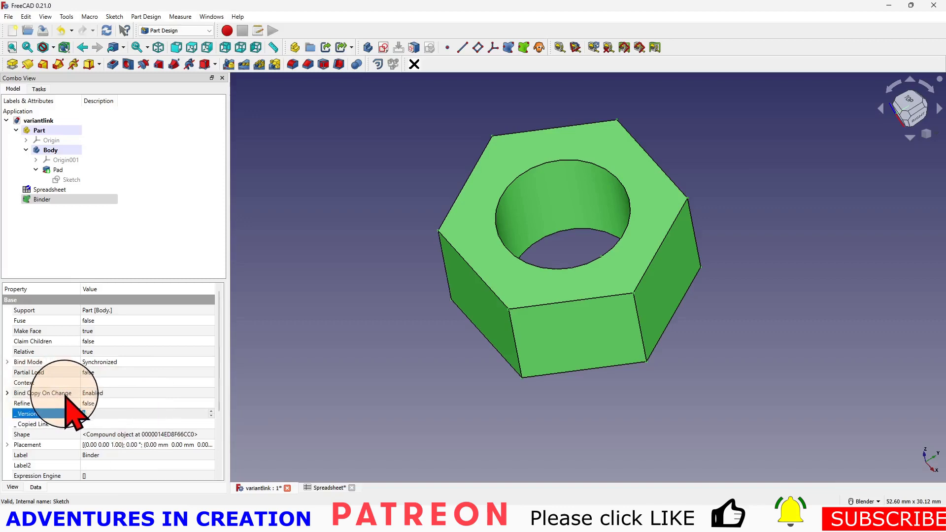
scroll(154, 412, "down", 3)
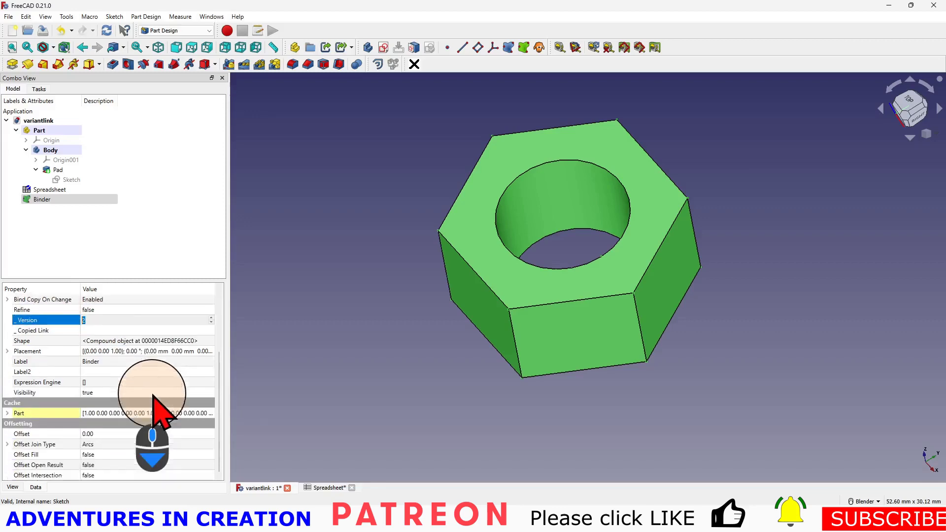
scroll(116, 379, "up", 3)
Step: Make Part the active part
key("ctrl+z")
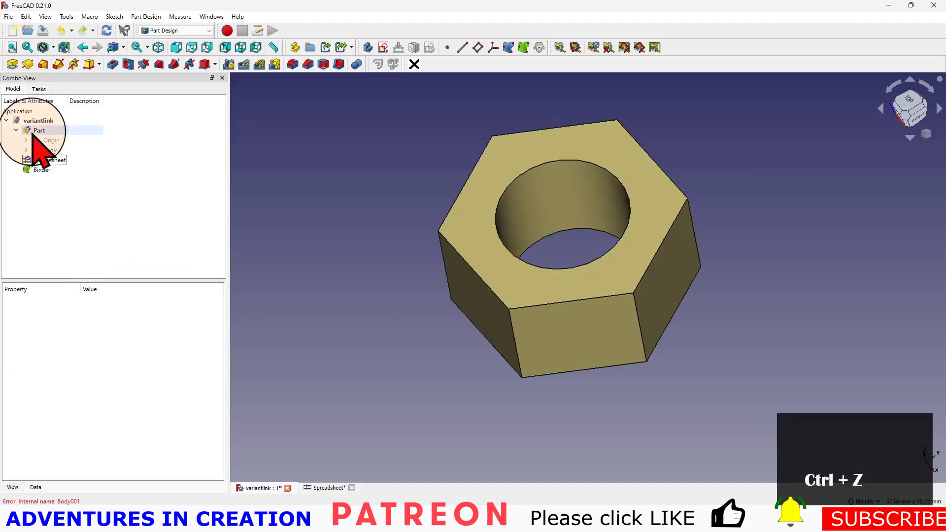
left_click(37, 130)
right_click(37, 131)
key("Escape")
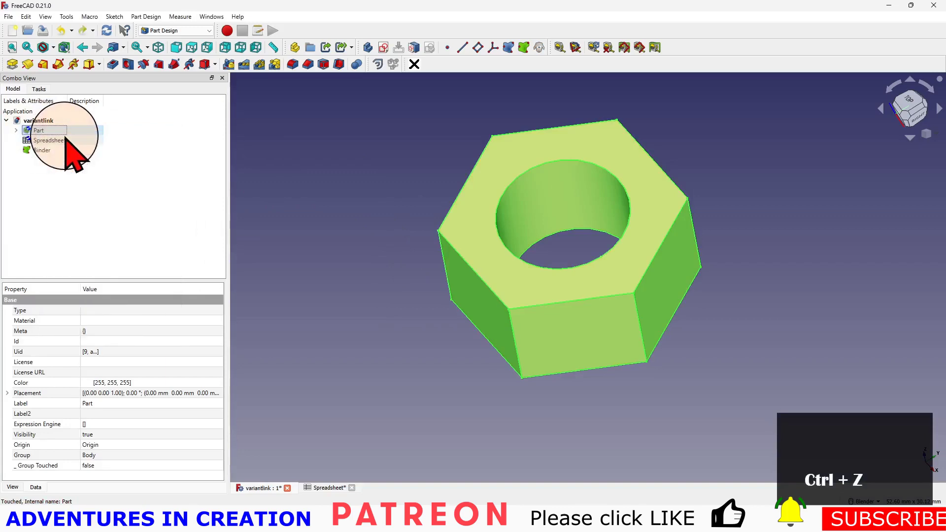
key("Left")
right_click(39, 130)
left_click(69, 132)
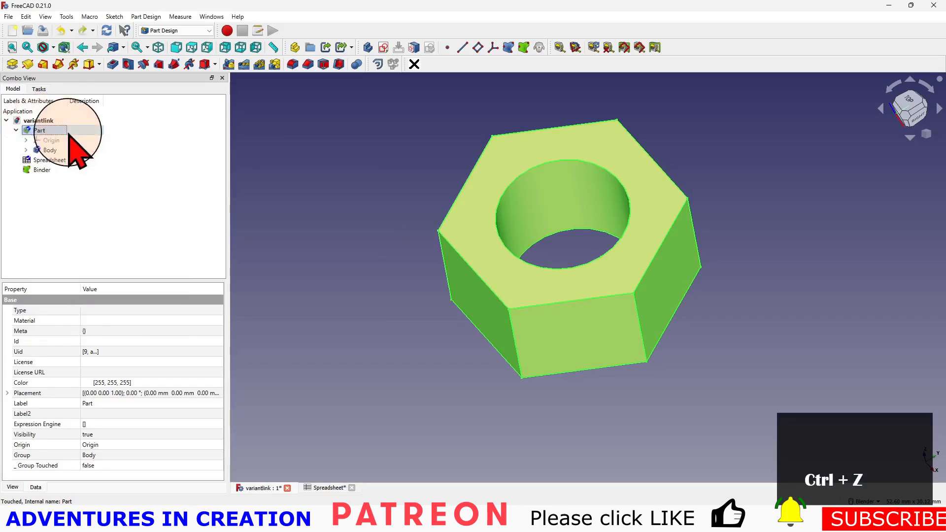
Step: Create Body001 inside Part and move the Binder into it
left_click(367, 47)
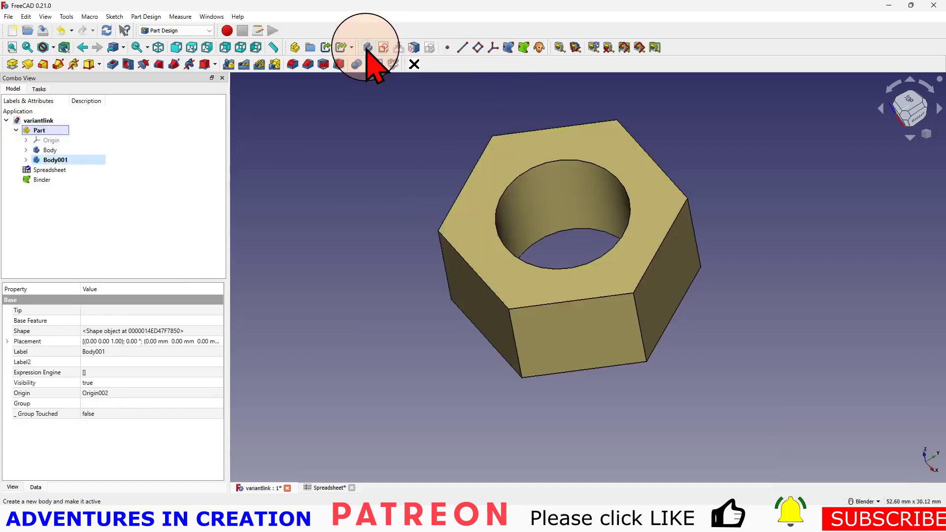
left_click(42, 179)
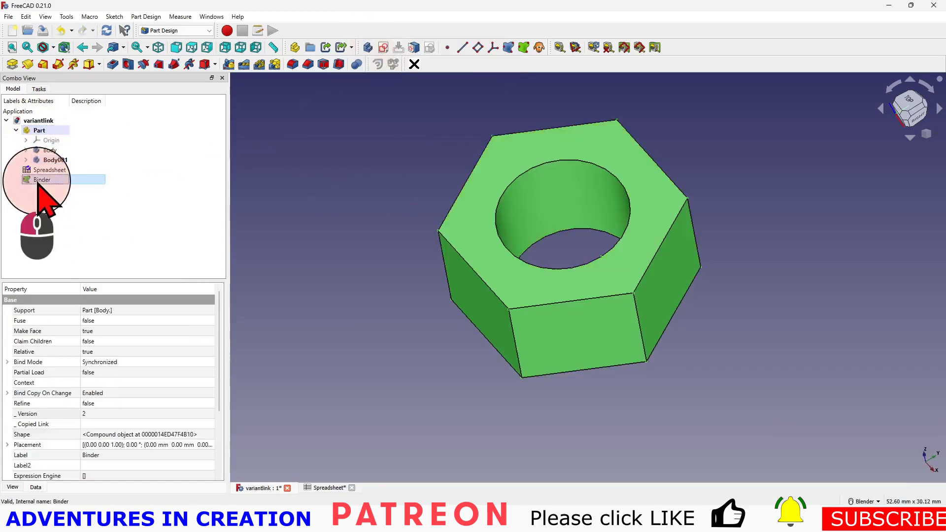
left_click_drag(41, 180, 55, 164)
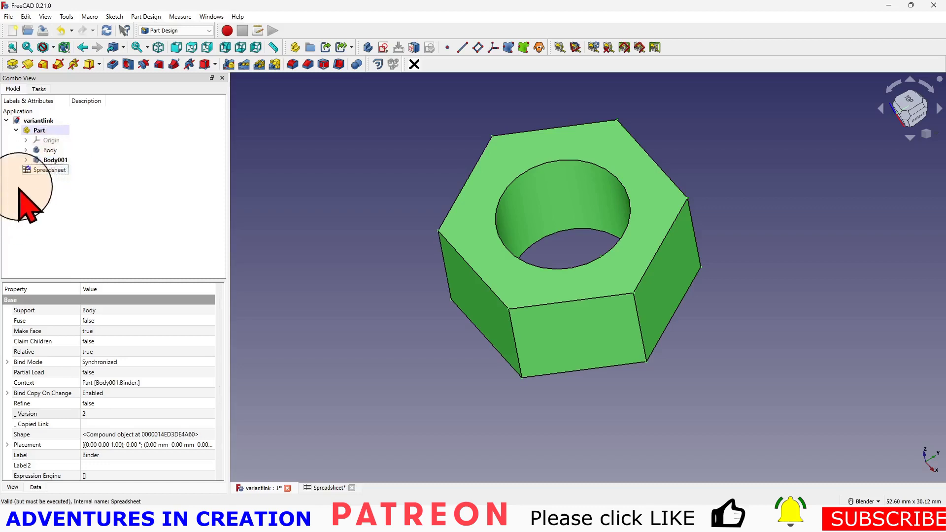
left_click(26, 159)
left_click(55, 180)
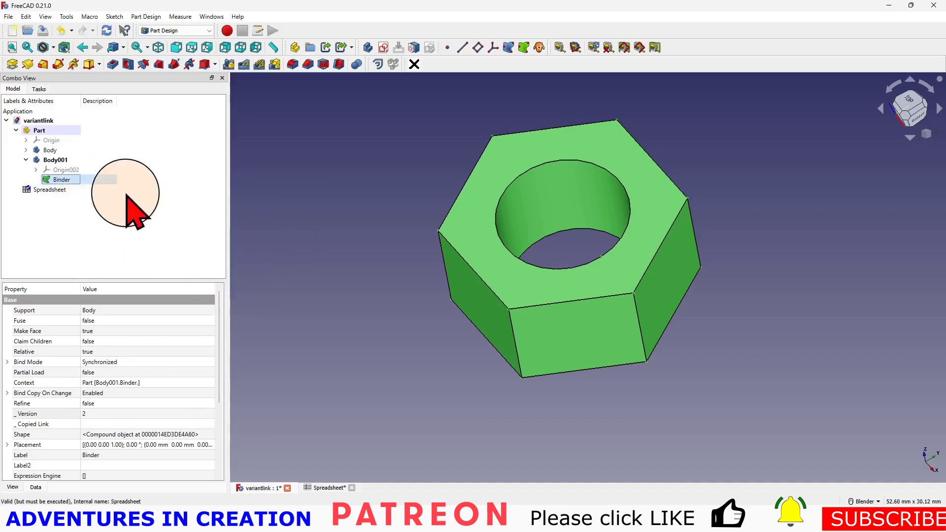
Step: Expand the Binder's Placement Position to reveal its x, y, z values
left_click(71, 180)
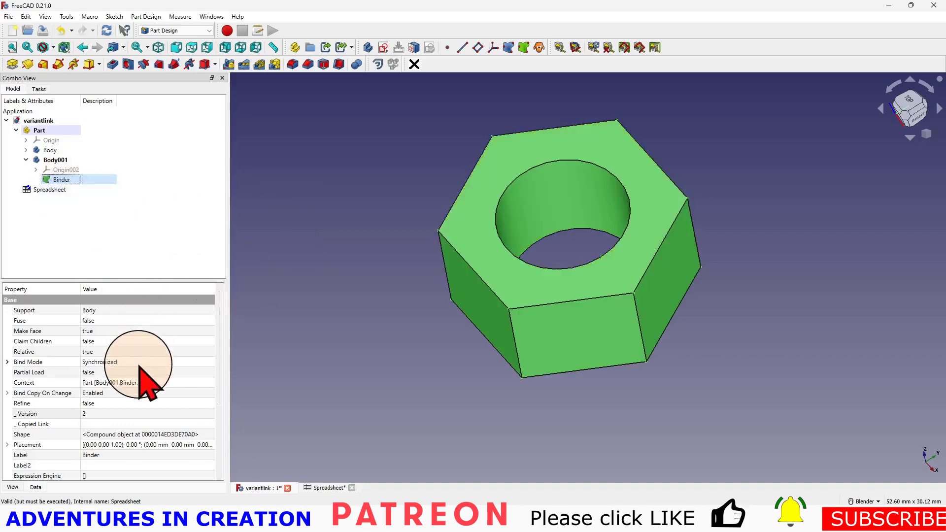
scroll(143, 380, "down", 3)
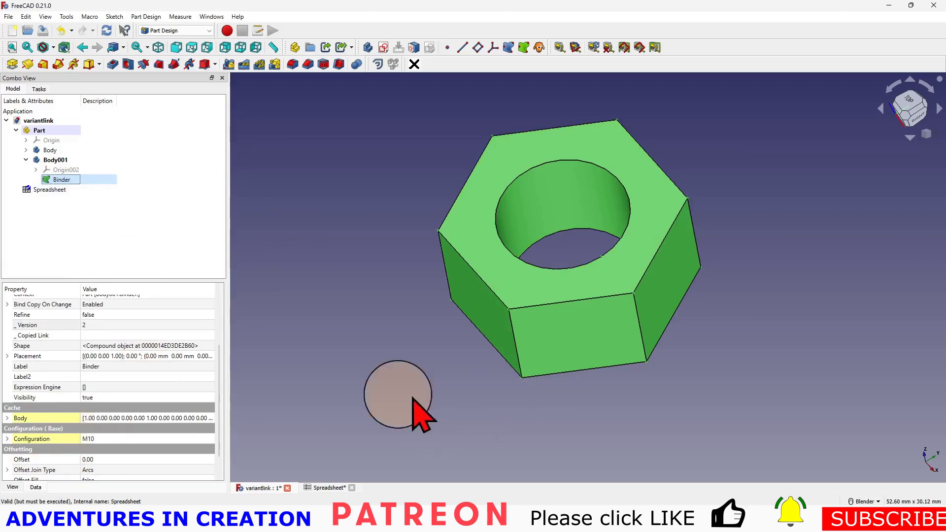
scroll(123, 384, "up", 3)
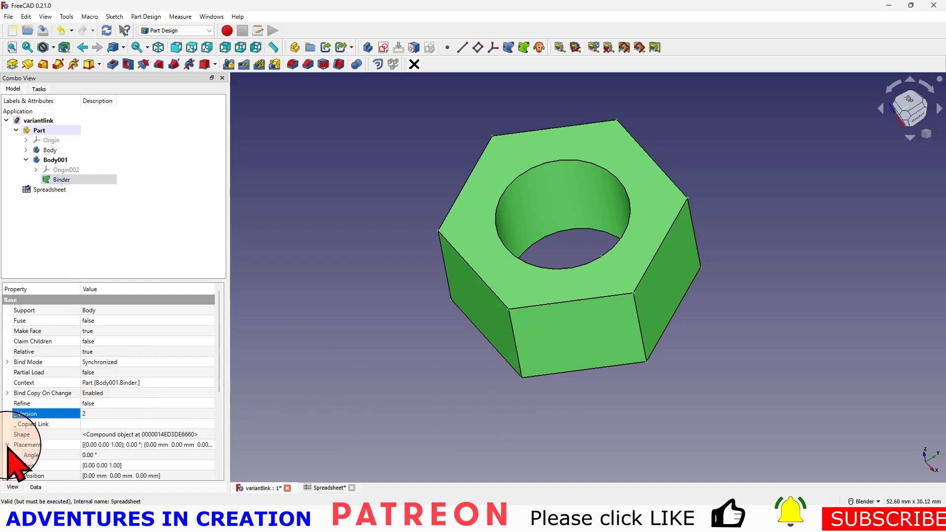
scroll(178, 458, "down", 2)
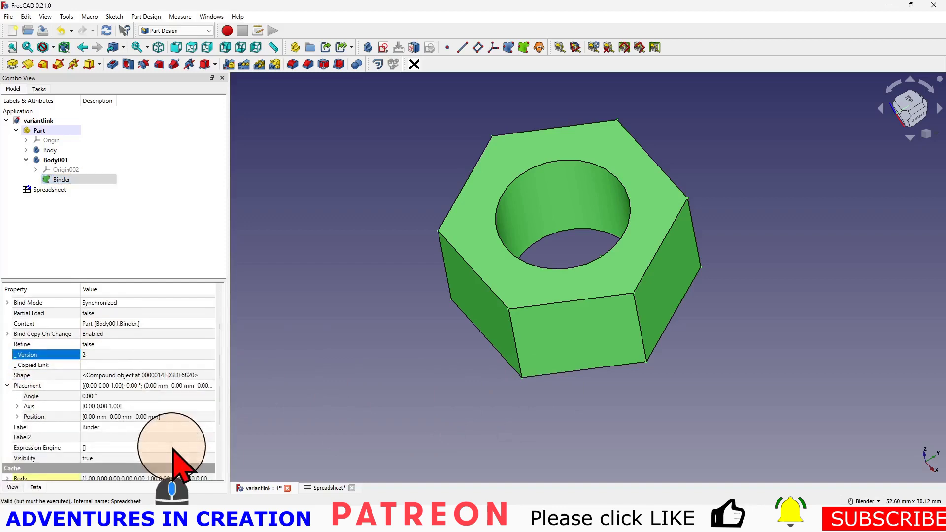
left_click(17, 416)
scroll(158, 433, "down", 1)
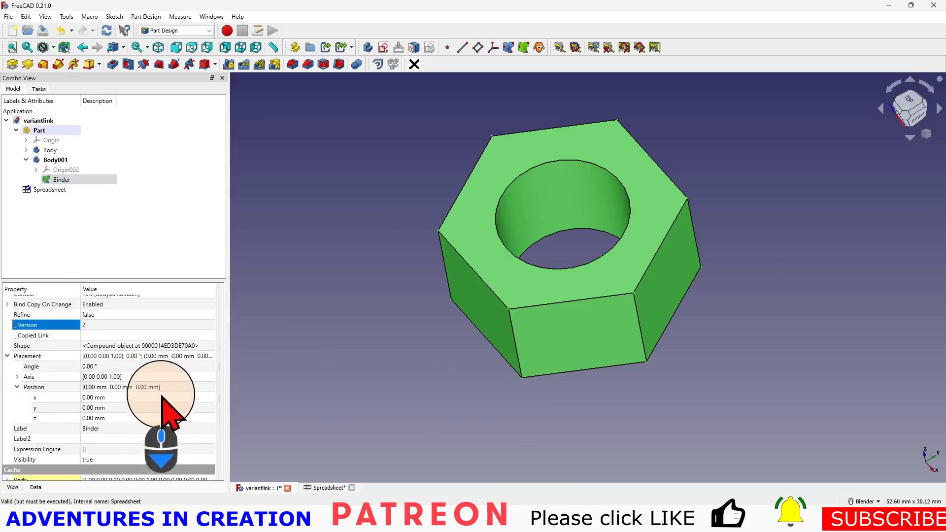
left_click(107, 410)
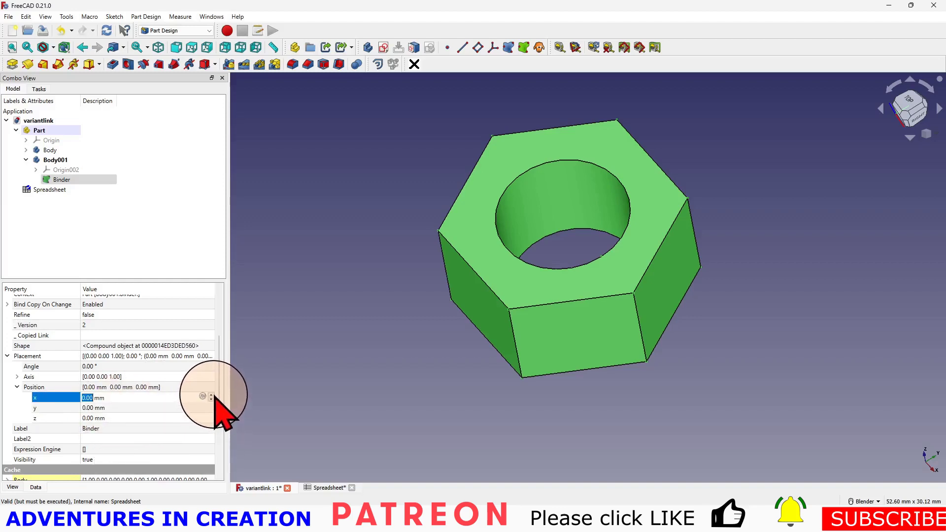
Step: Raise the Binder's Y position to 19.00 mm so the copy sits beside the original
left_click(152, 408)
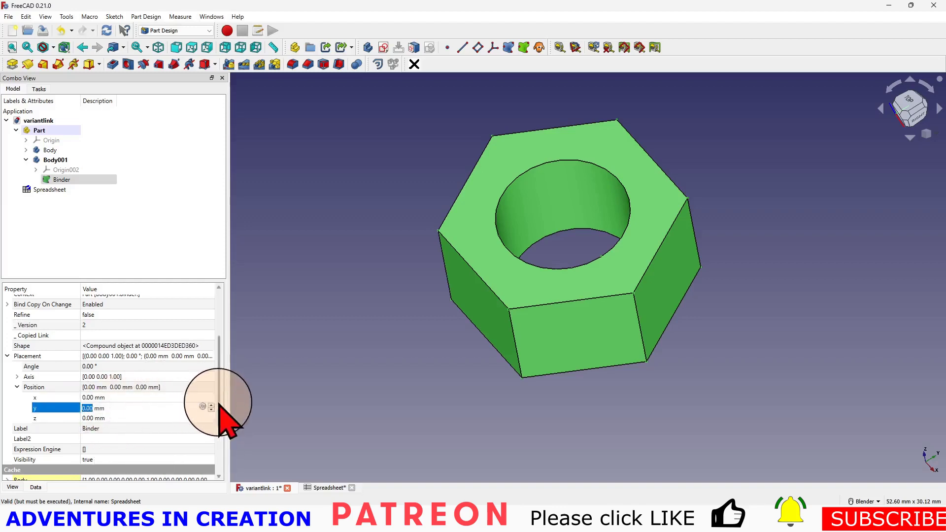
scroll(213, 407, "up", 8)
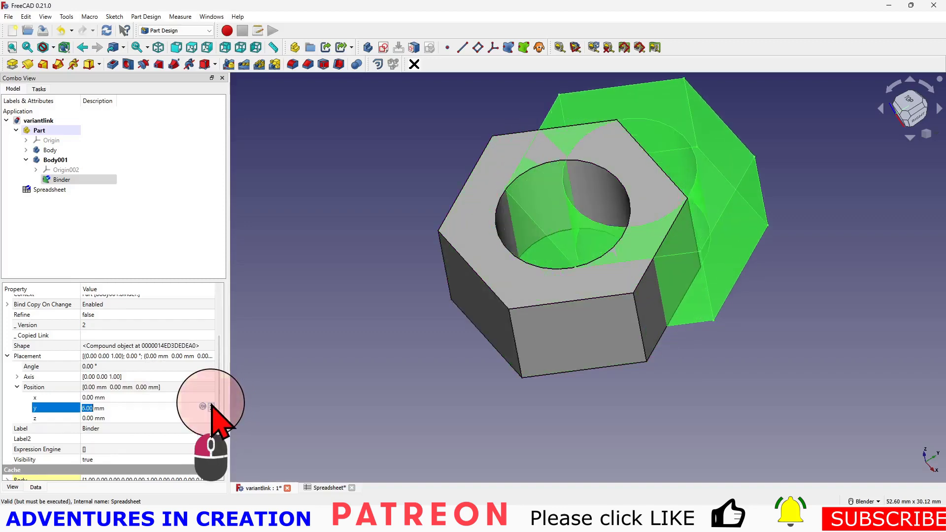
scroll(213, 407, "up", 10)
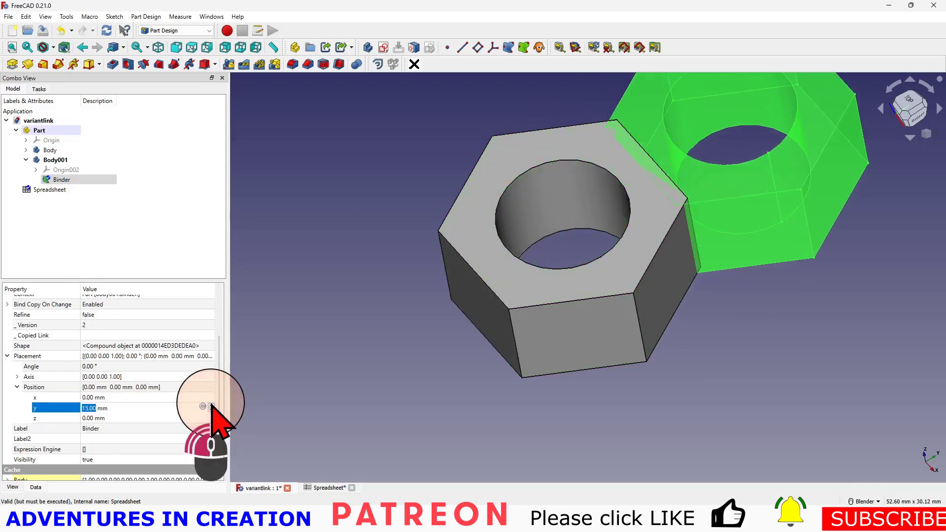
scroll(213, 407, "up", 1)
middle_click_drag(712, 406, 724, 390)
left_click(302, 382)
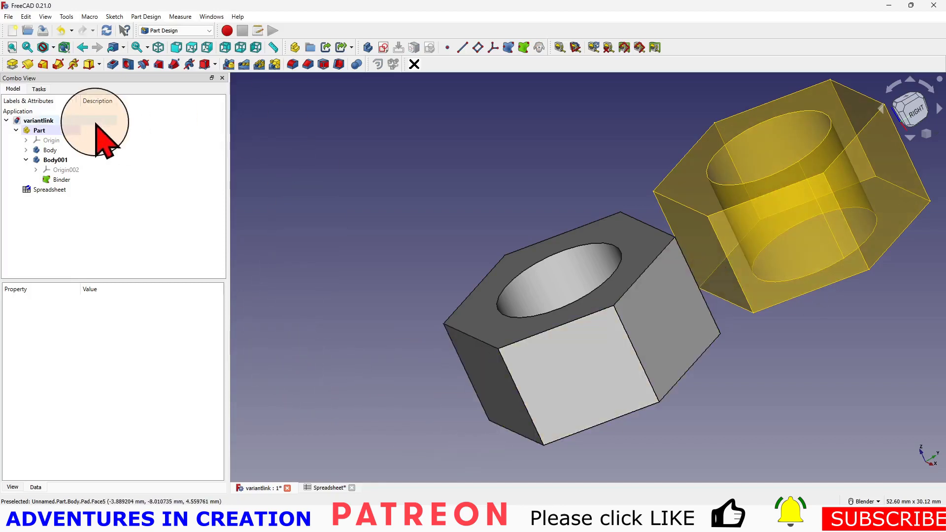
Step: Set the Binder copy's Configuration to M12 so it recomputes larger
left_click(62, 179)
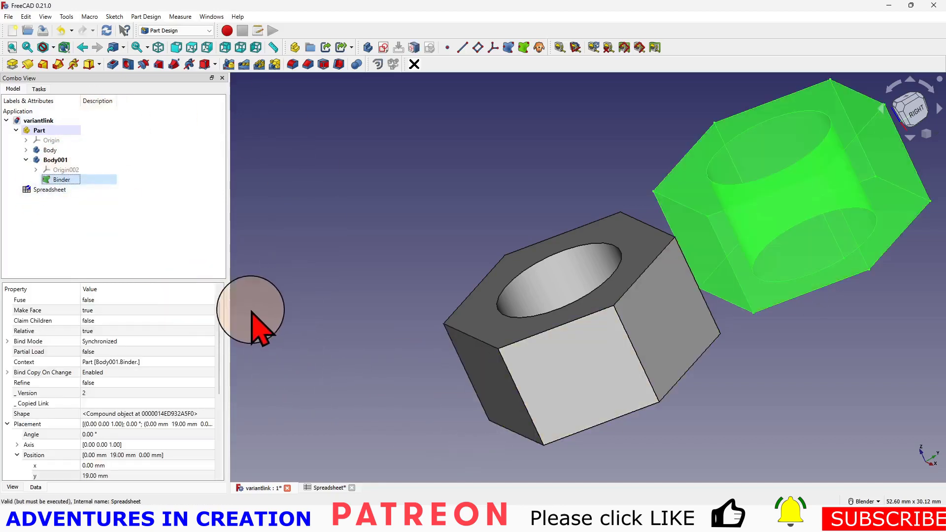
scroll(126, 432, "down", 5)
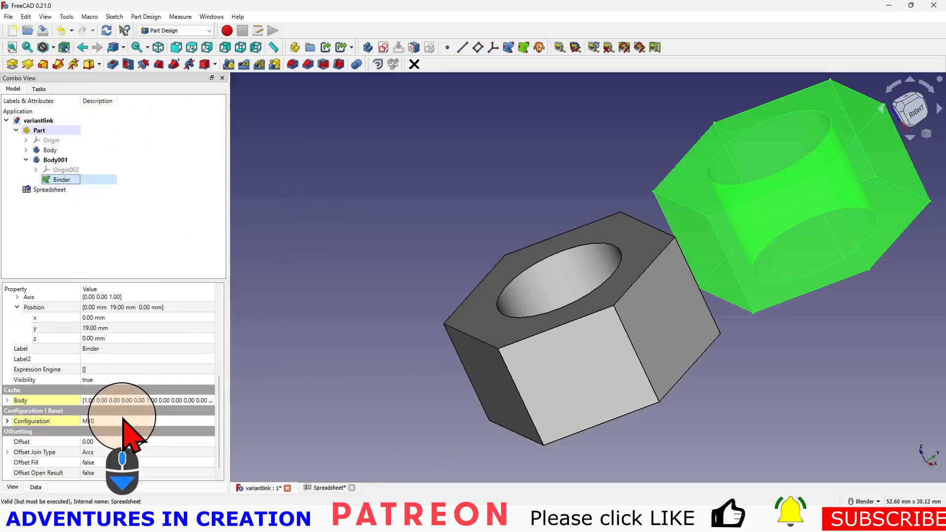
left_click(122, 421)
left_click(209, 422)
left_click(194, 438)
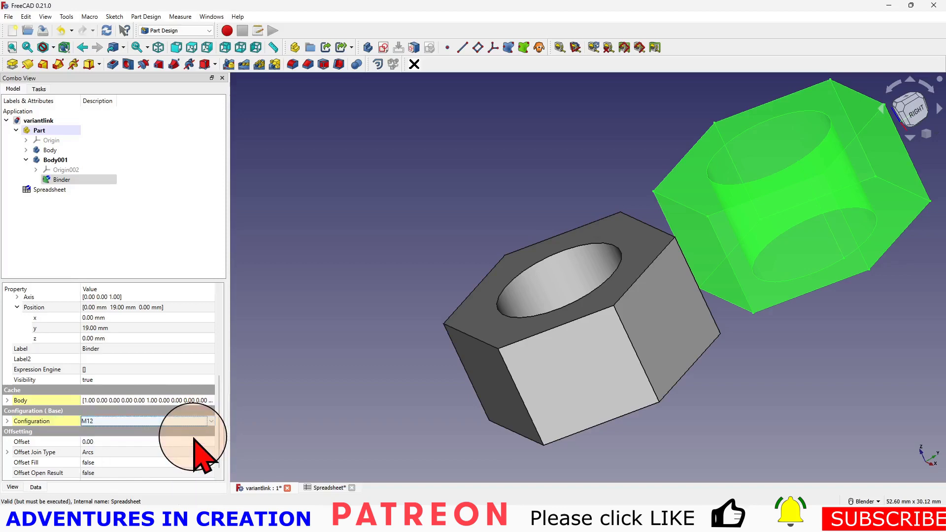
left_click(170, 454)
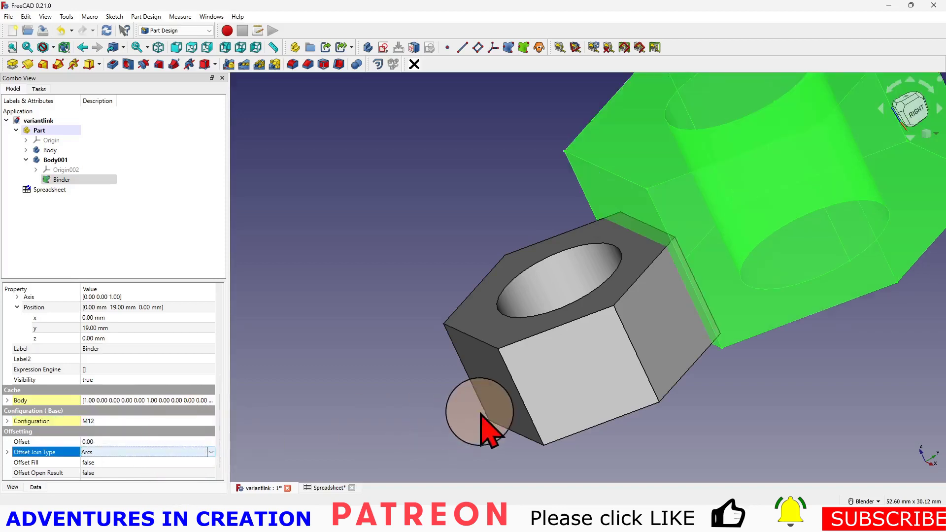
Step: Raise the copy's Y position to 26 mm, clearing the original nut
scroll(486, 422, "down", 3)
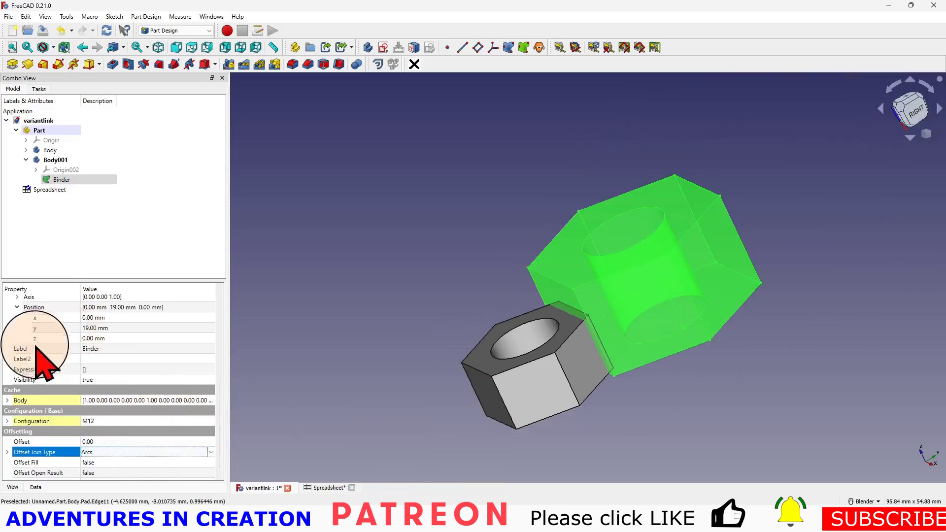
left_click(125, 328)
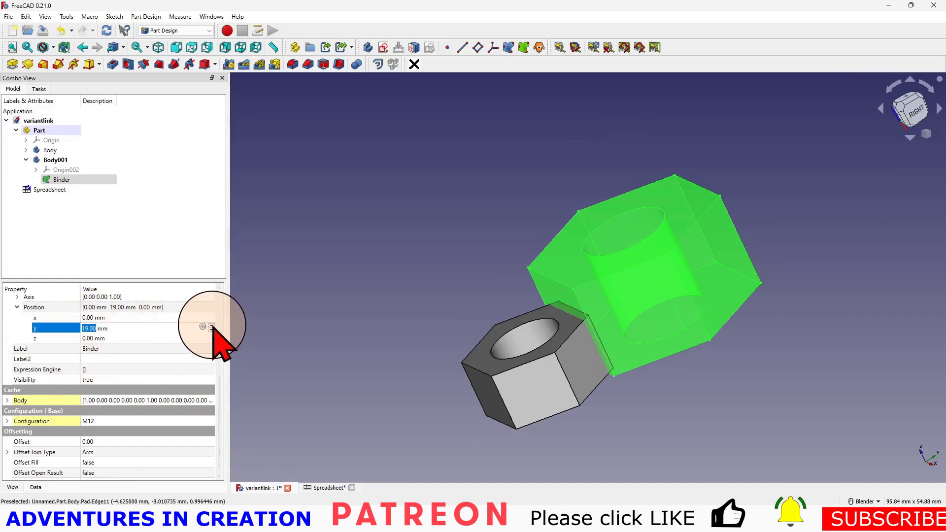
left_click(211, 326)
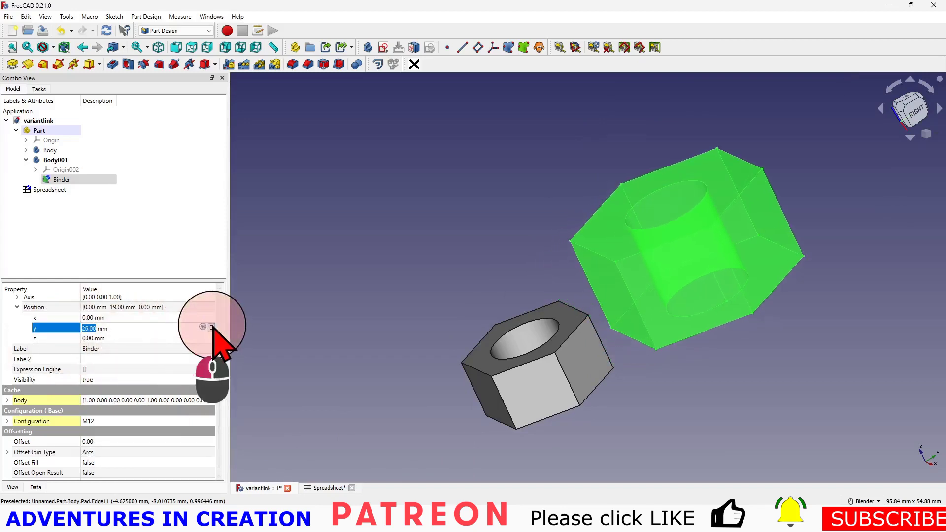
left_click(359, 353)
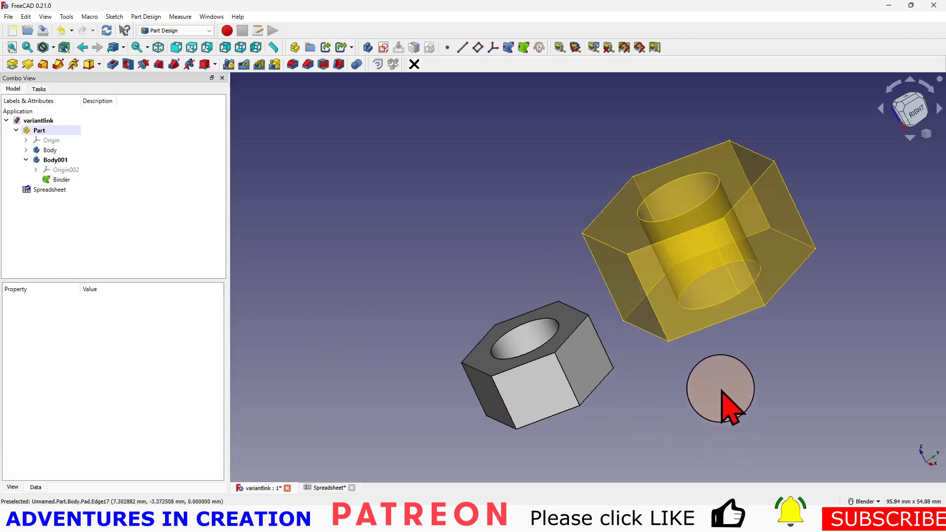
middle_click_drag(720, 389, 651, 424)
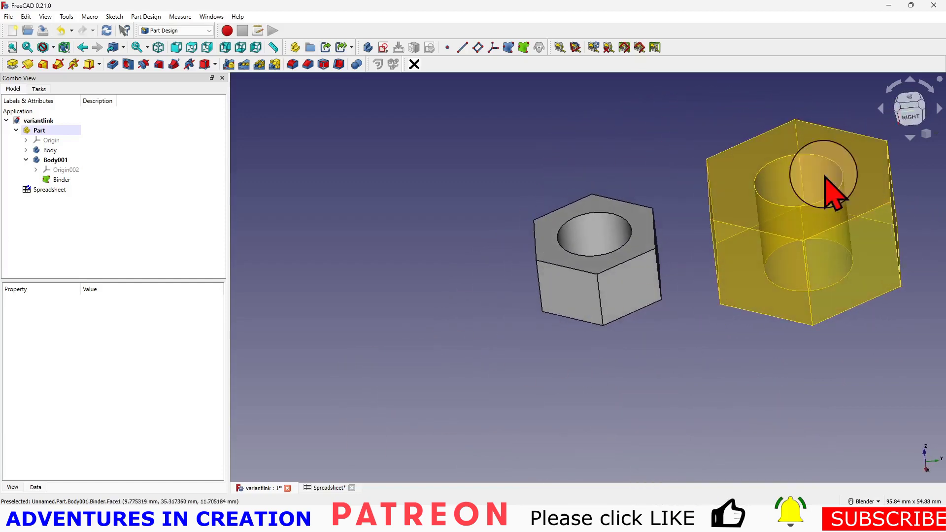
Step: Activate the original Body and move the new Binder001 to the document's top level
left_click(50, 151)
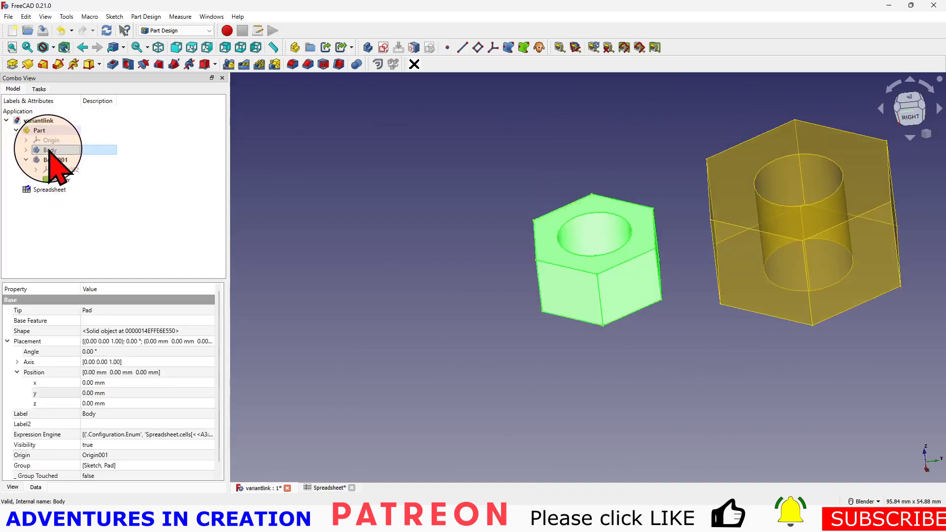
right_click(49, 151)
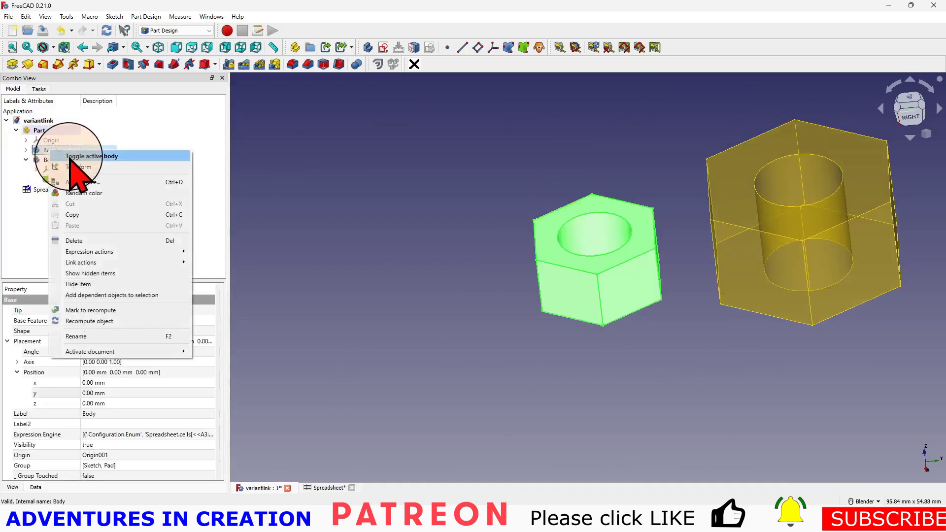
left_click(67, 159)
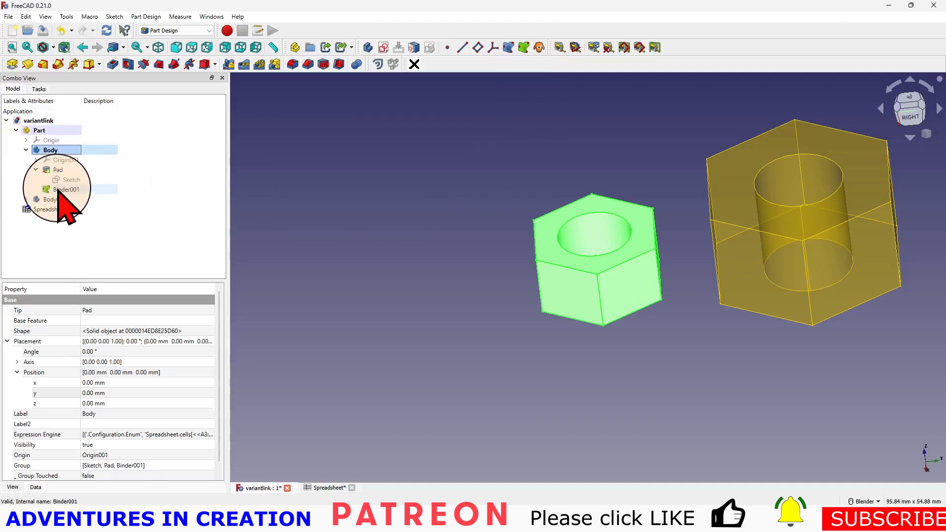
left_click_drag(58, 191, 44, 210)
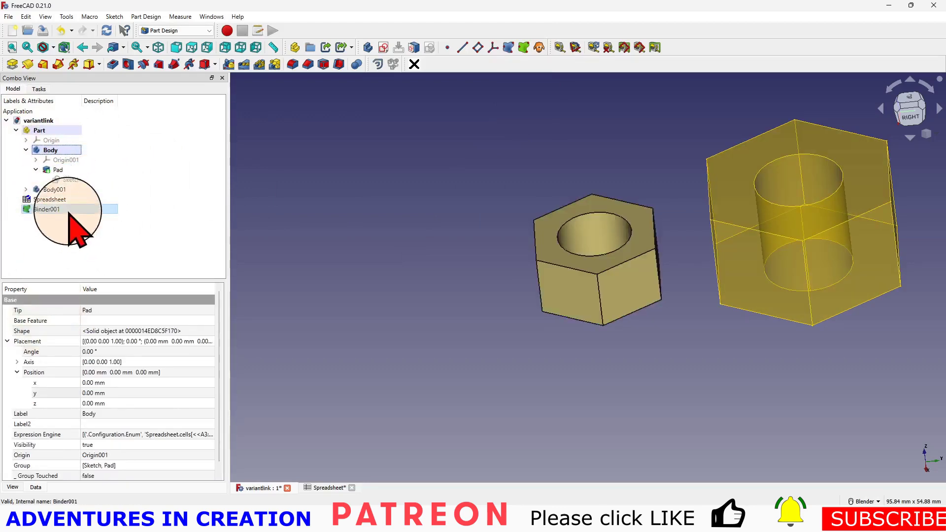
Step: Set Binder001's Bind Copy On Change to Enabled
left_click(99, 189)
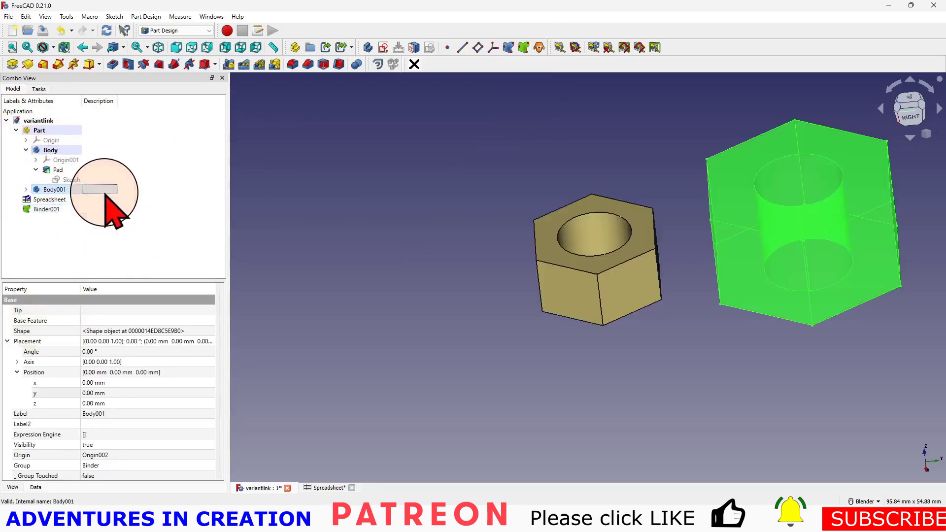
left_click(61, 210)
scroll(105, 308, "up", 1)
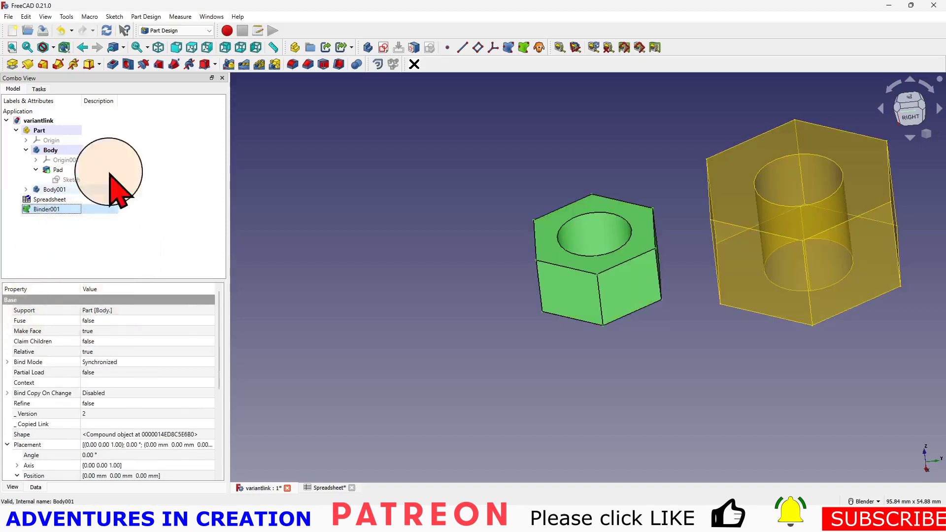
left_click(53, 211)
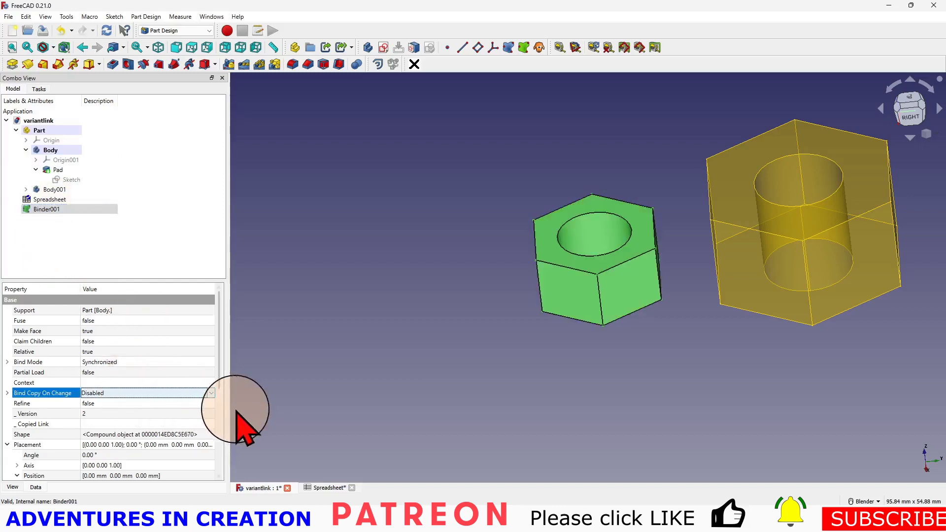
left_click(211, 393)
left_click(190, 409)
left_click(195, 362)
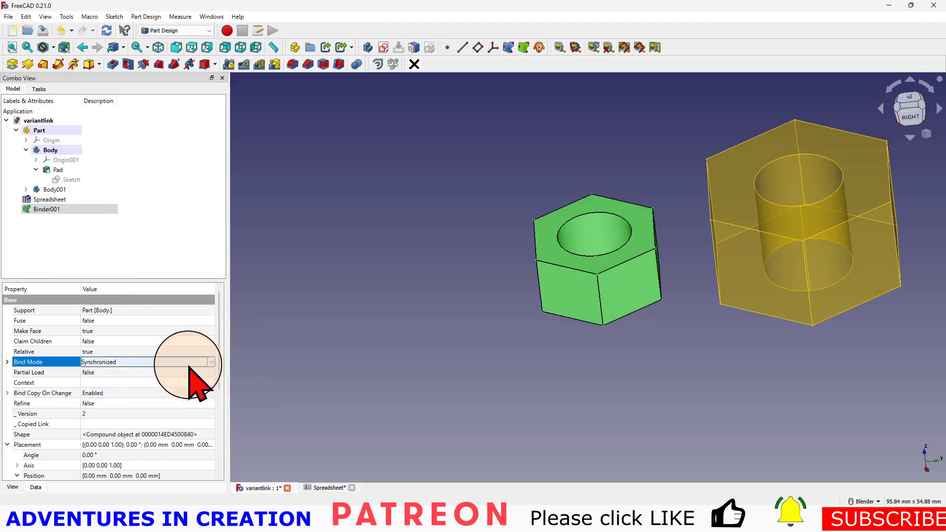
scroll(177, 388, "down", 2)
scroll(183, 403, "down", 3)
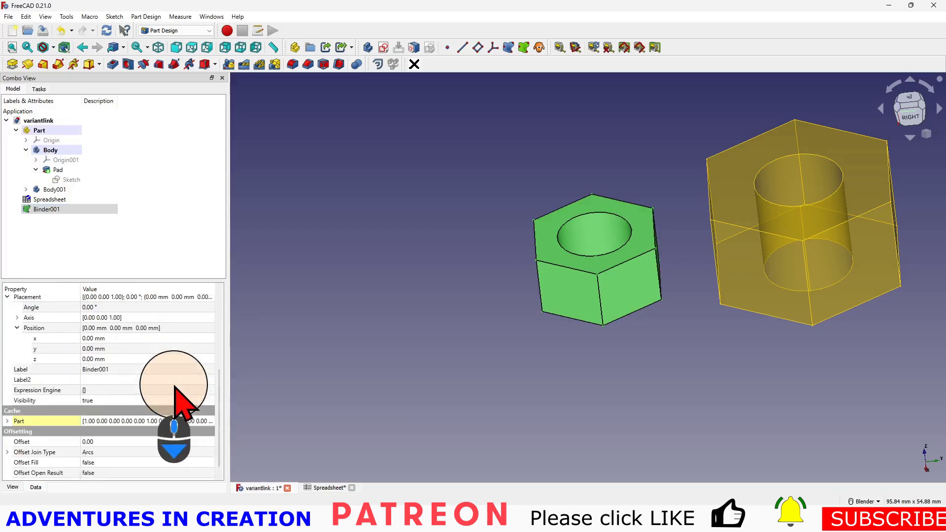
scroll(181, 401, "up", 4)
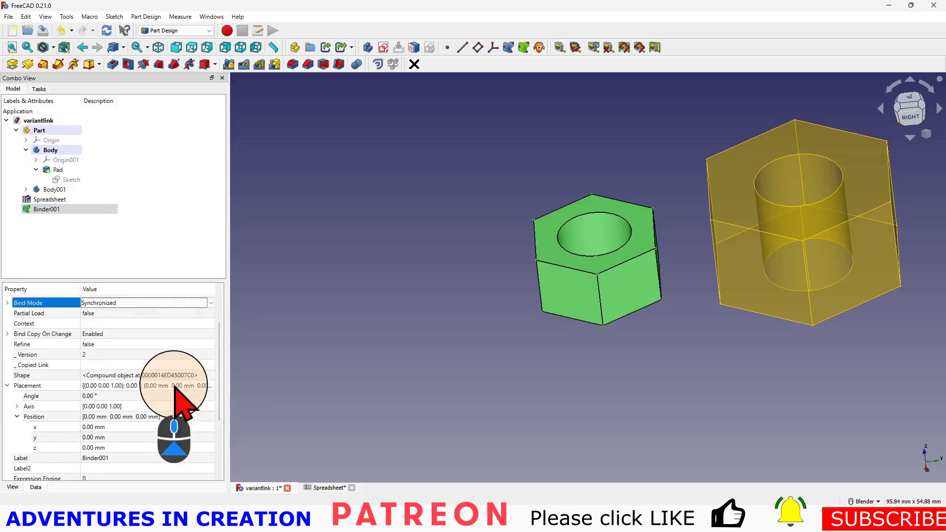
left_click(61, 141)
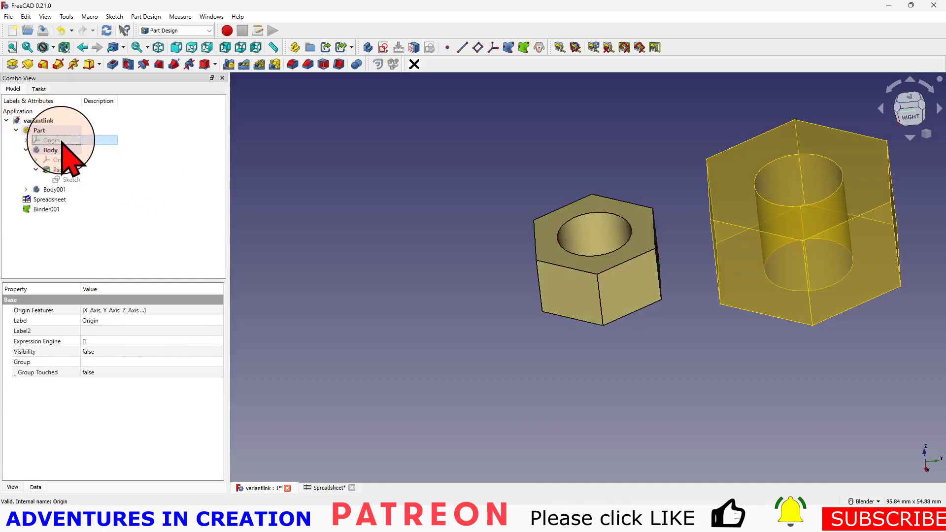
left_click(60, 131)
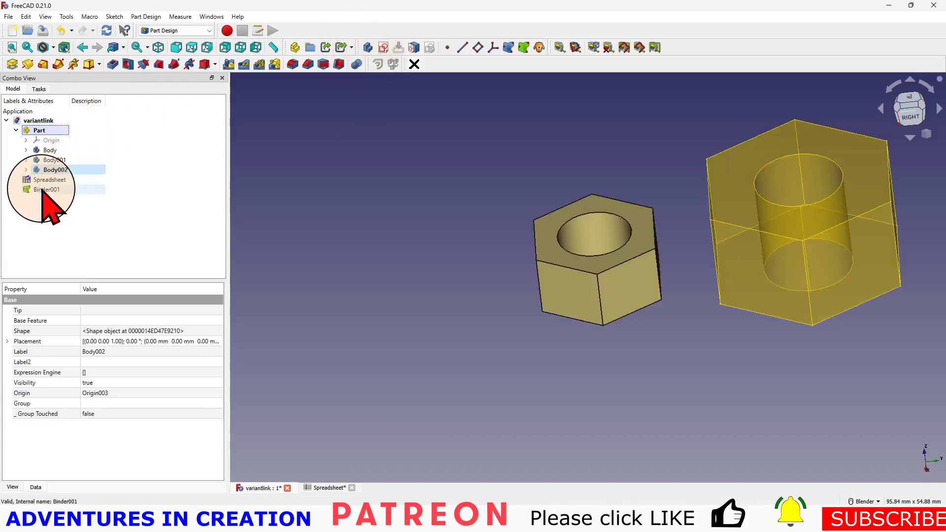
left_click_drag(42, 190, 58, 170)
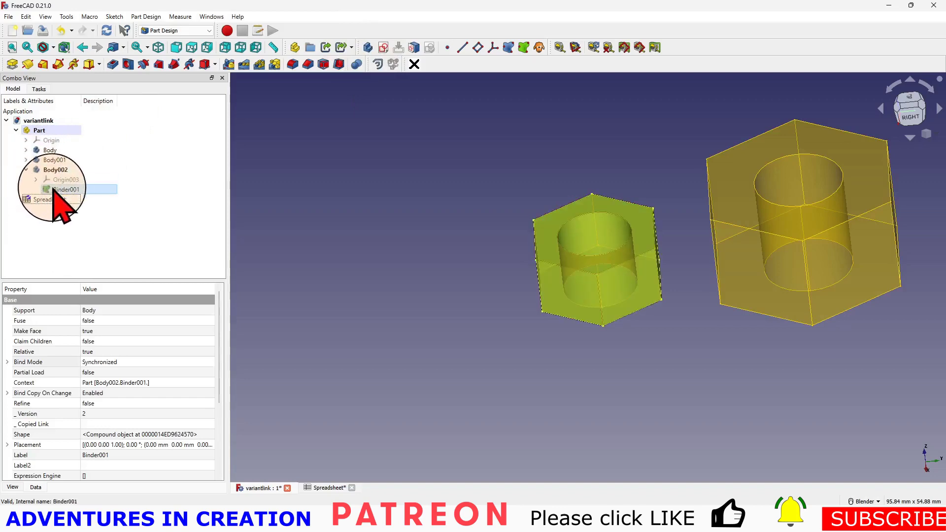
scroll(99, 338, "down", 3)
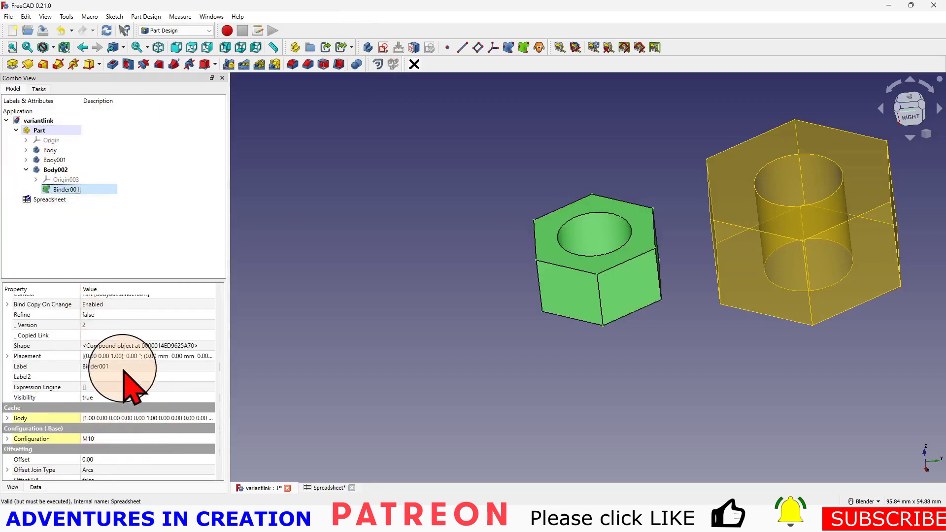
scroll(125, 374, "up", 1)
scroll(124, 380, "up", 1)
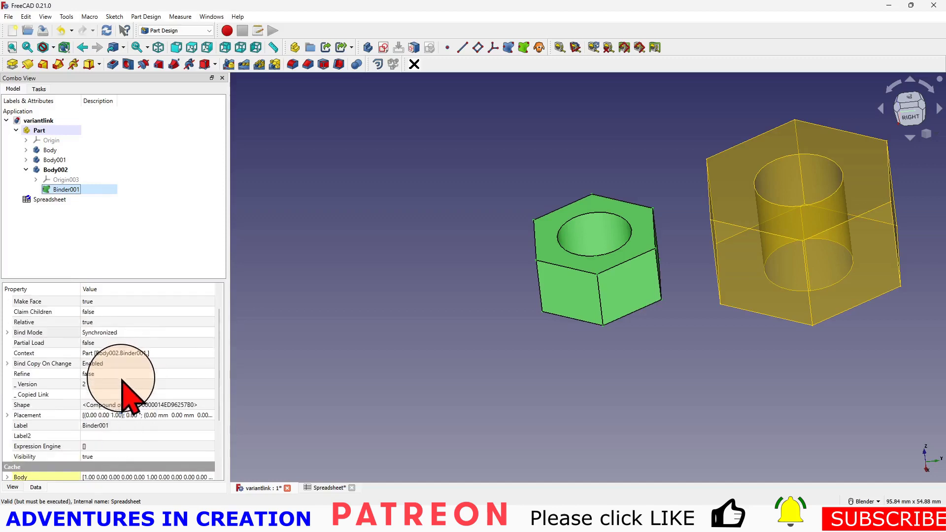
scroll(125, 396, "up", 1)
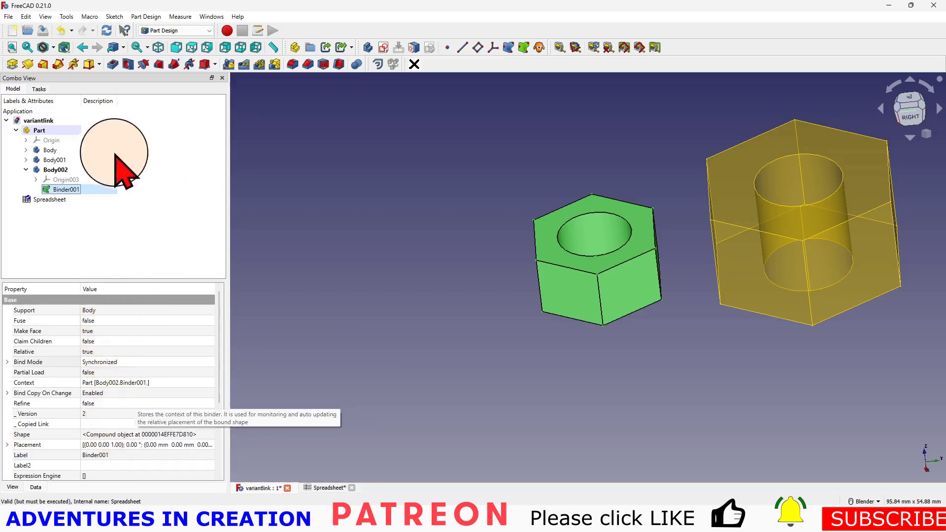
left_click(139, 223)
left_click(74, 191)
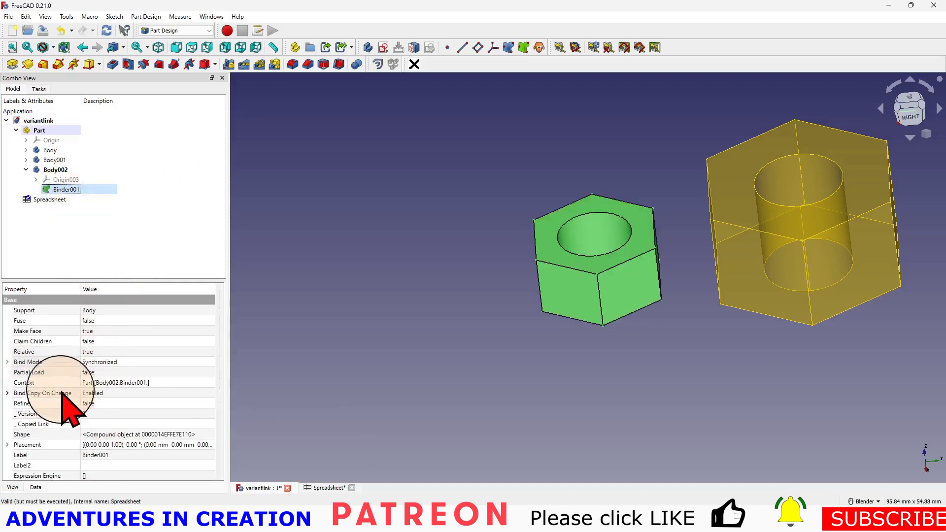
Step: Move the binder copy's Placement position to y = -29 mm
left_click(7, 445)
scroll(104, 425, "down", 2)
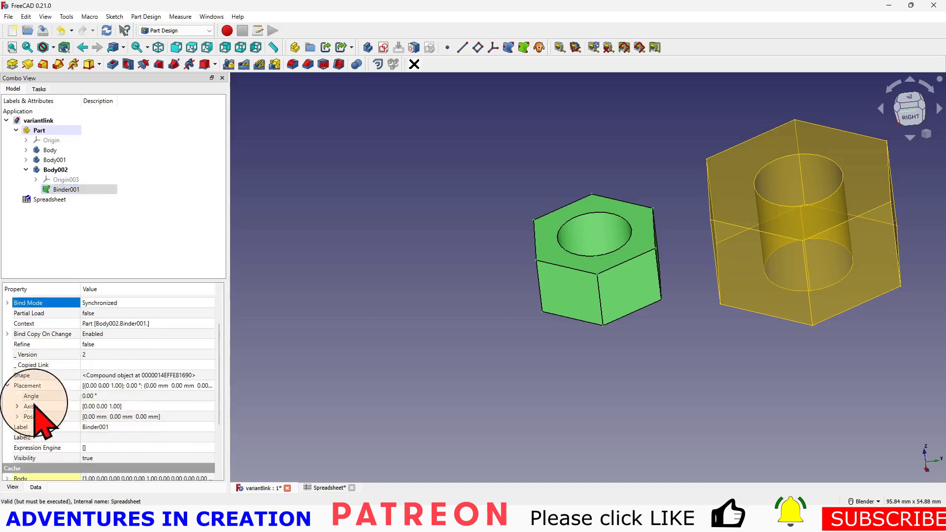
left_click(17, 417)
left_click(135, 437)
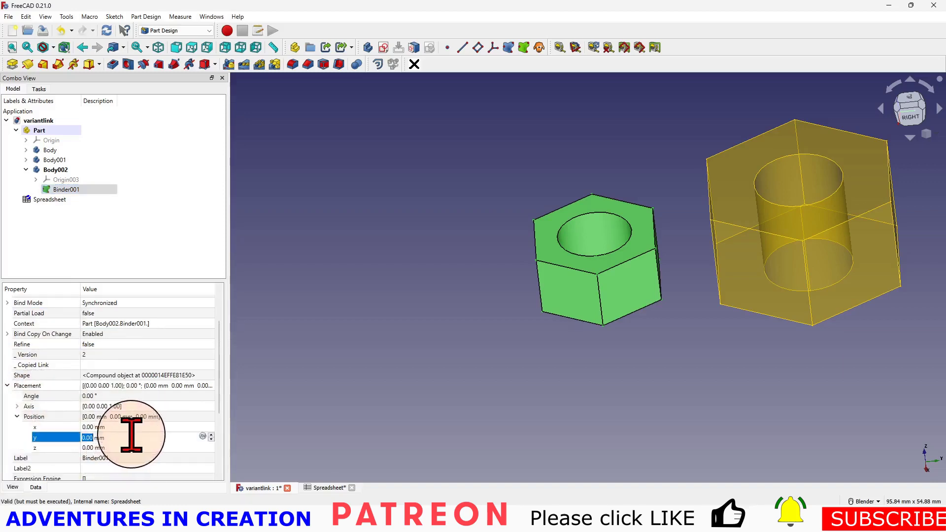
scroll(212, 438, "down", 2)
scroll(212, 440, "down", 10)
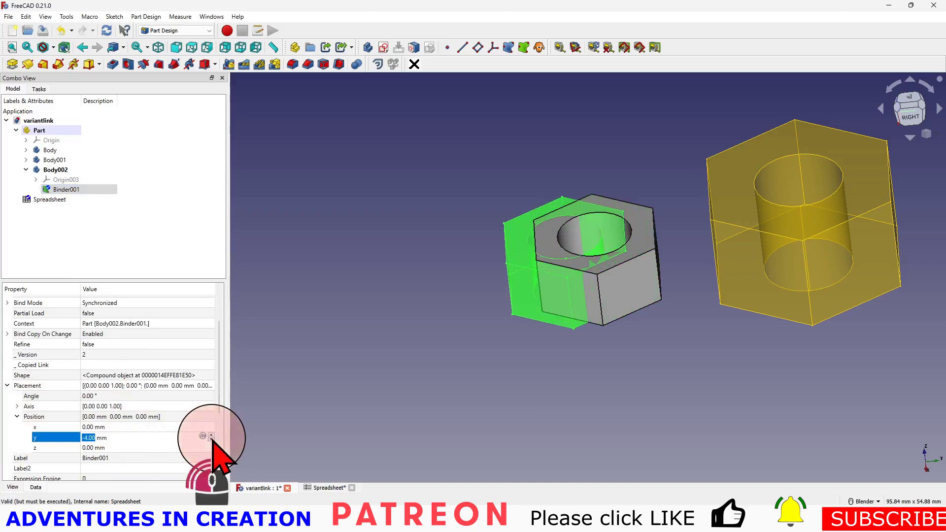
scroll(213, 439, "down", 9)
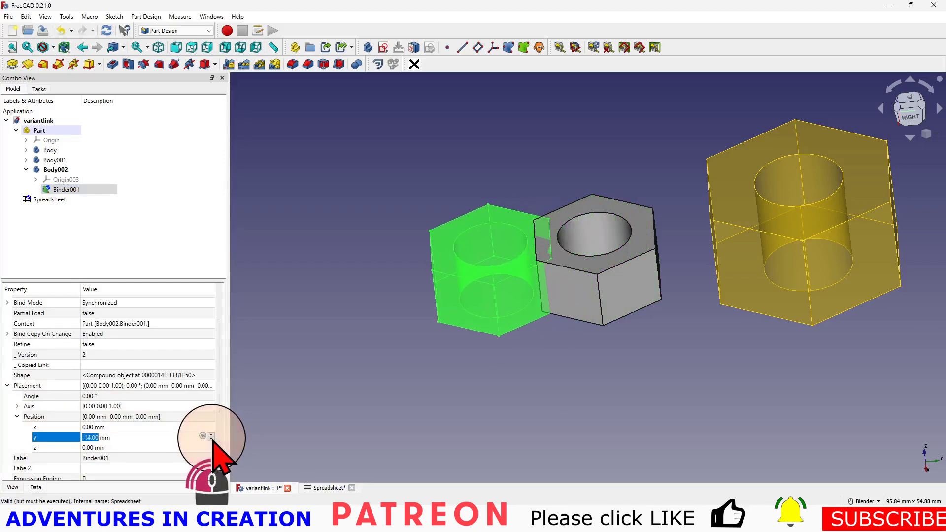
scroll(213, 440, "down", 7)
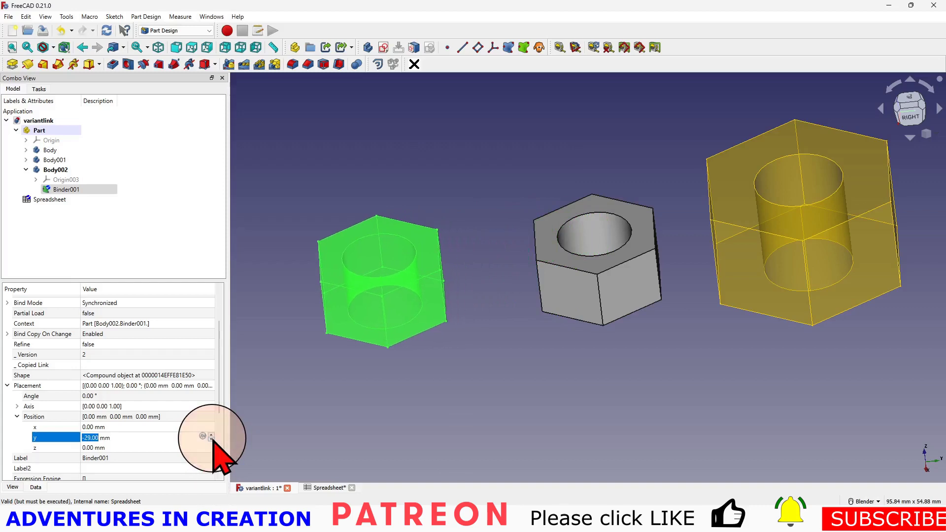
left_click(312, 458)
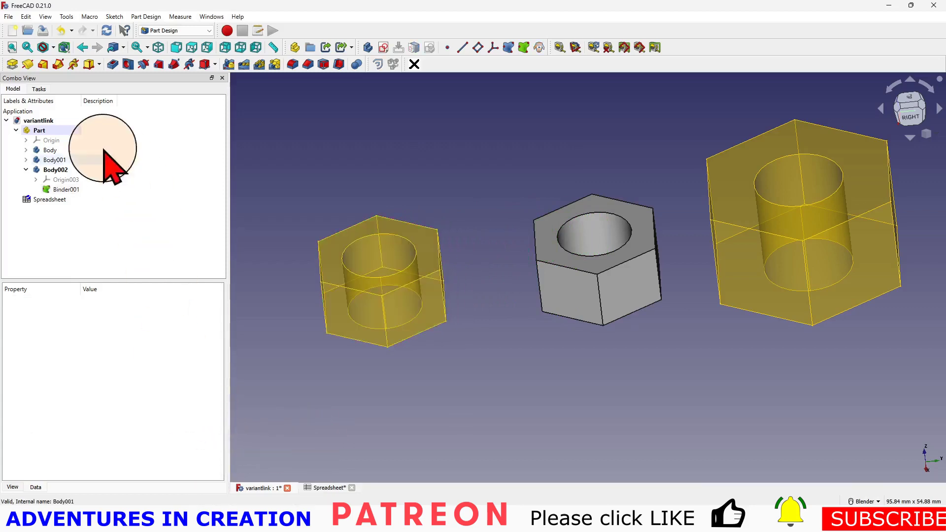
Step: Switch Binder001's Configuration from M10 to M12, then view the nuts from above
left_click(64, 189)
scroll(141, 404, "down", 5)
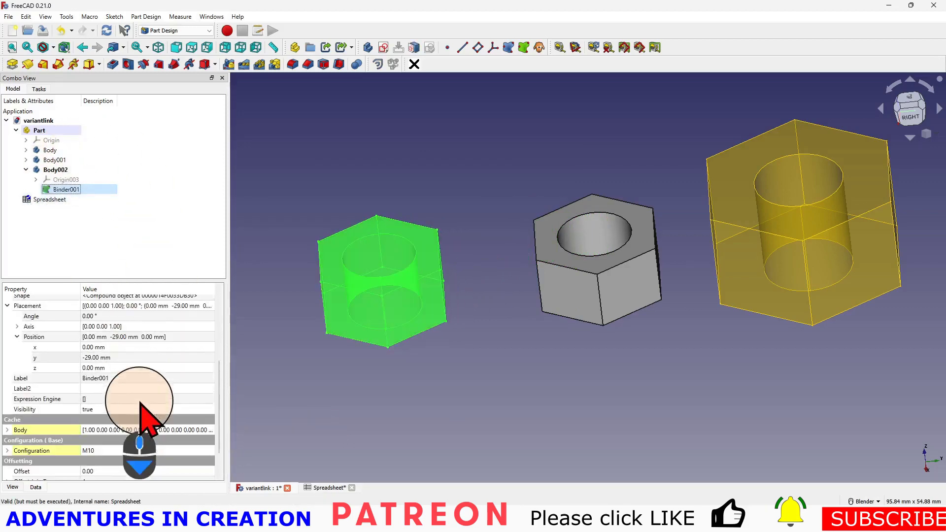
left_click(123, 450)
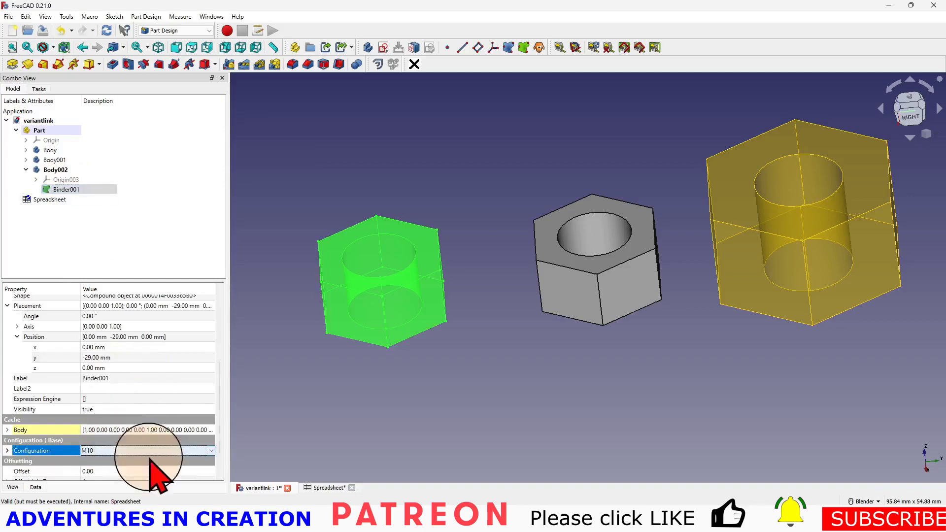
left_click(200, 450)
left_click(192, 467)
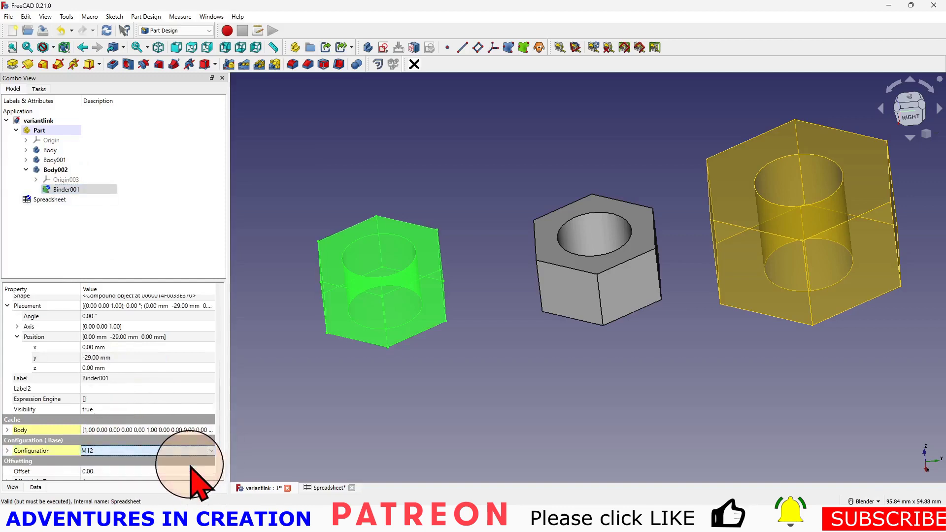
left_click(155, 379)
left_click(611, 414)
scroll(625, 374, "down", 3)
middle_click_drag(624, 389, 542, 368)
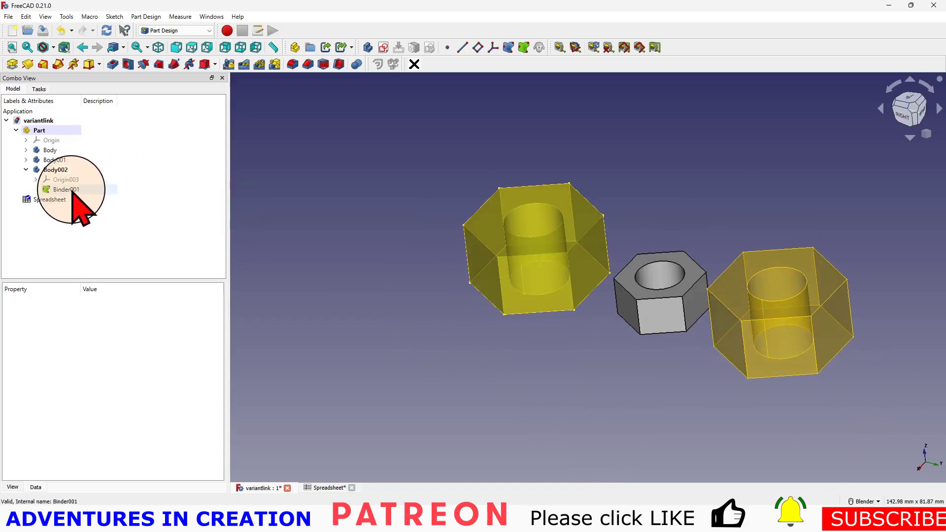
Step: In the left nut's Appearance, set the body colour grey, trying Bronze material, then reverting to Default
right_click(525, 267)
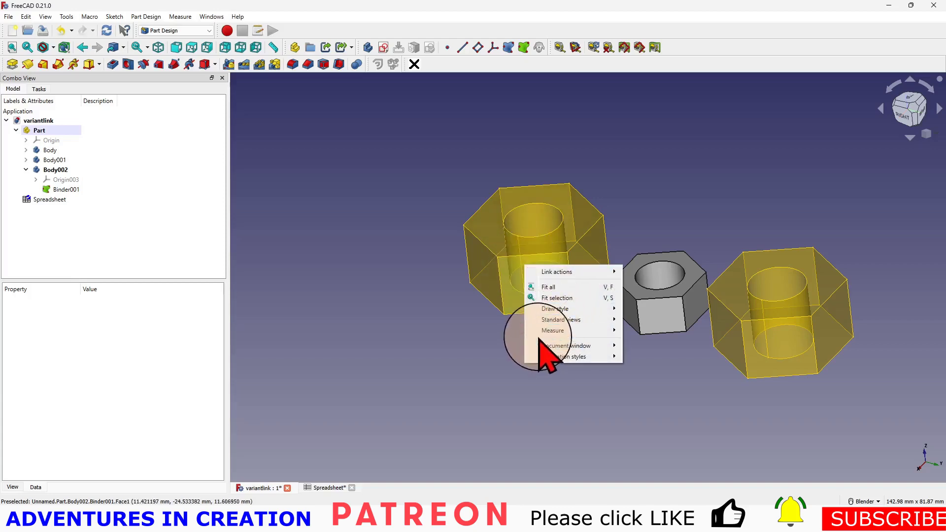
left_click(468, 338)
left_click(522, 261)
right_click(521, 257)
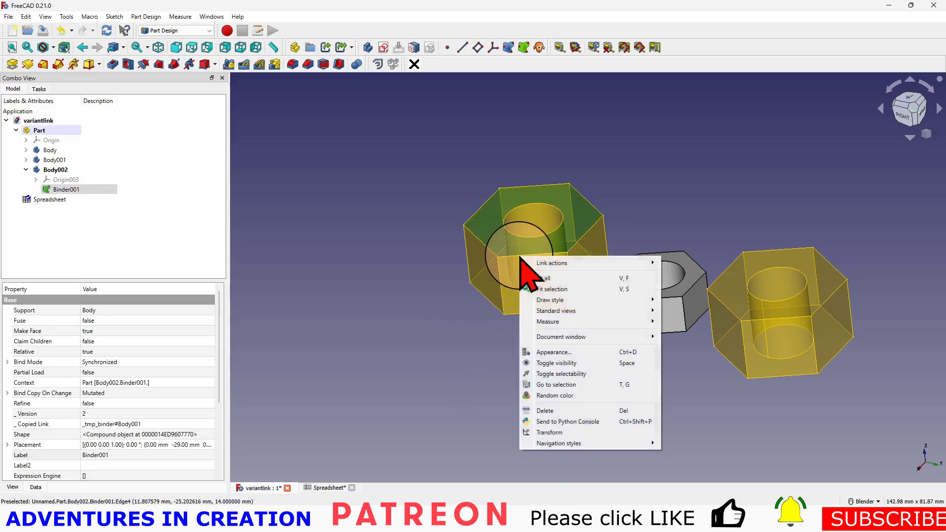
left_click(554, 350)
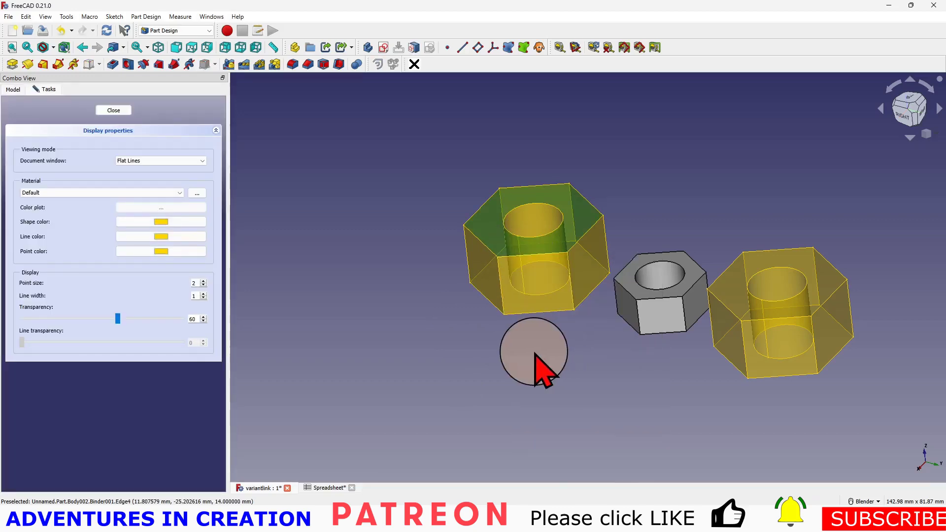
left_click(161, 222)
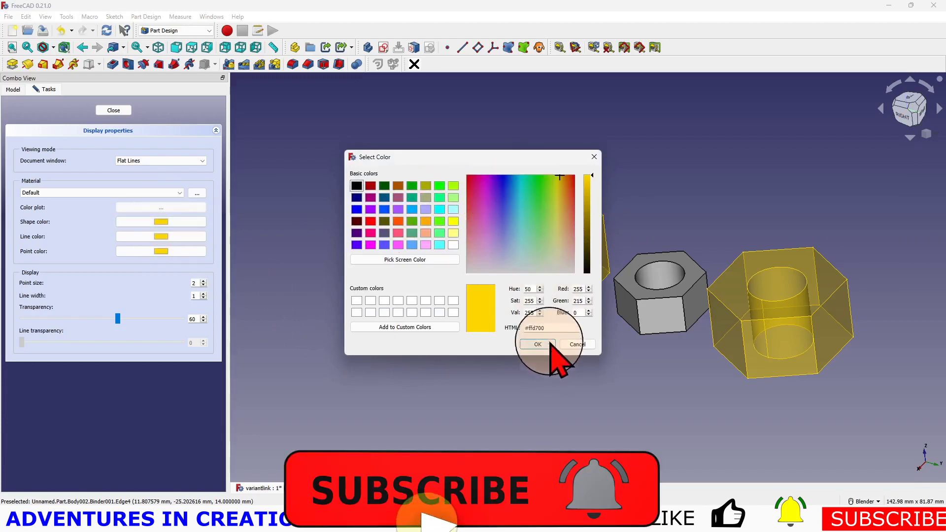
left_click(170, 193)
left_click(143, 222)
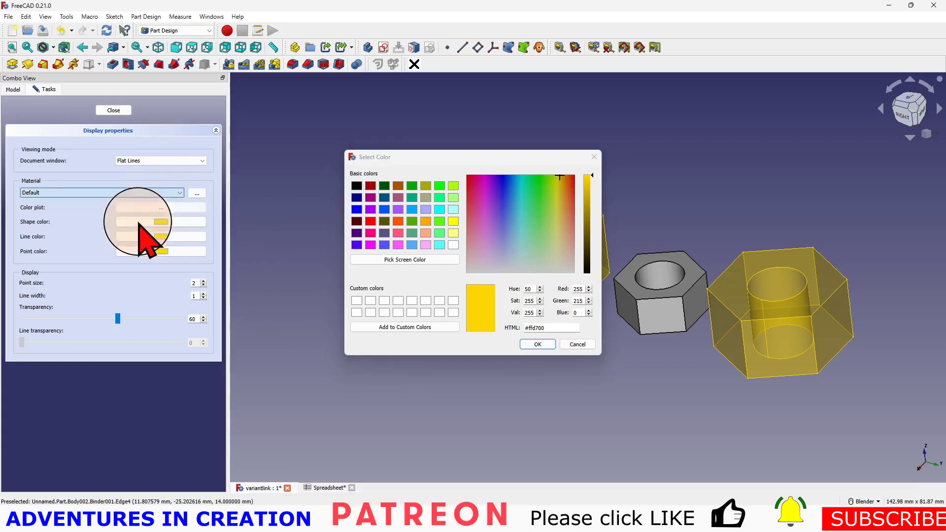
left_click(172, 193)
left_click(160, 201)
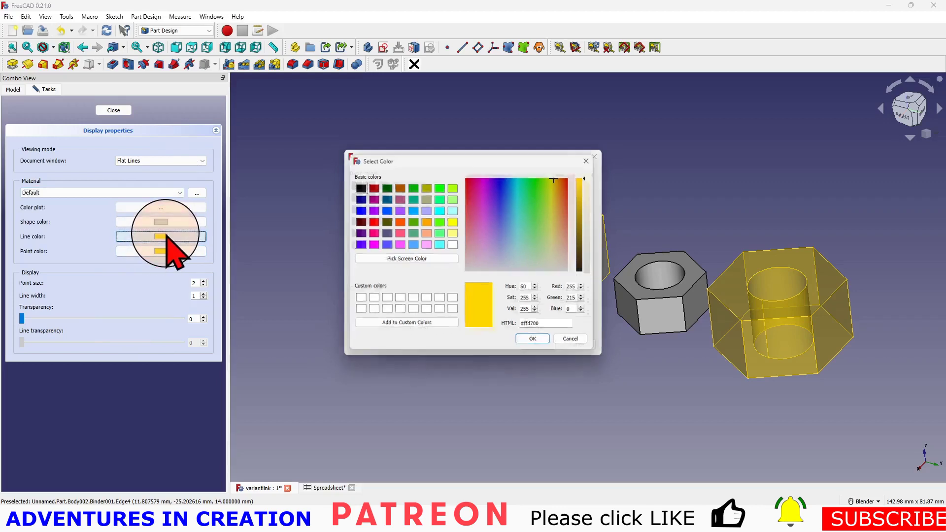
Step: Make the nut's edges and points black, then close the appearance settings
left_click(356, 188)
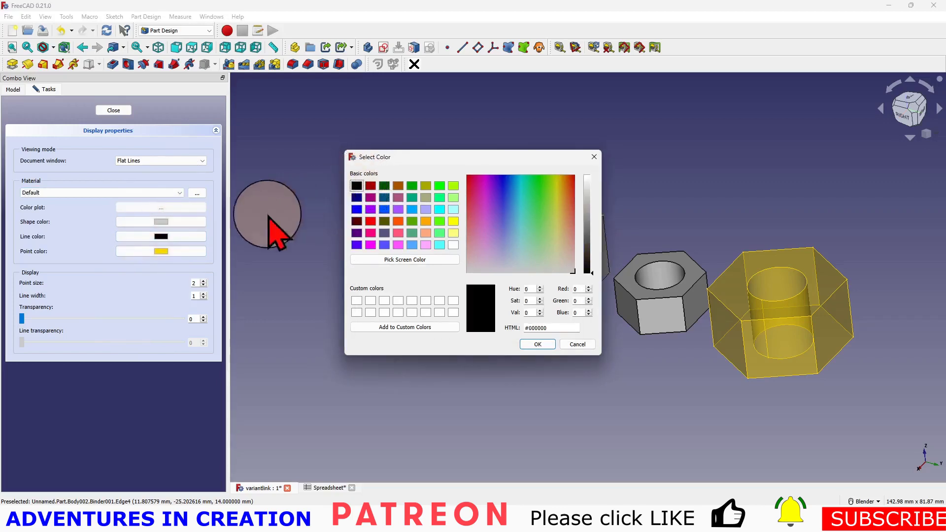
left_click(166, 251)
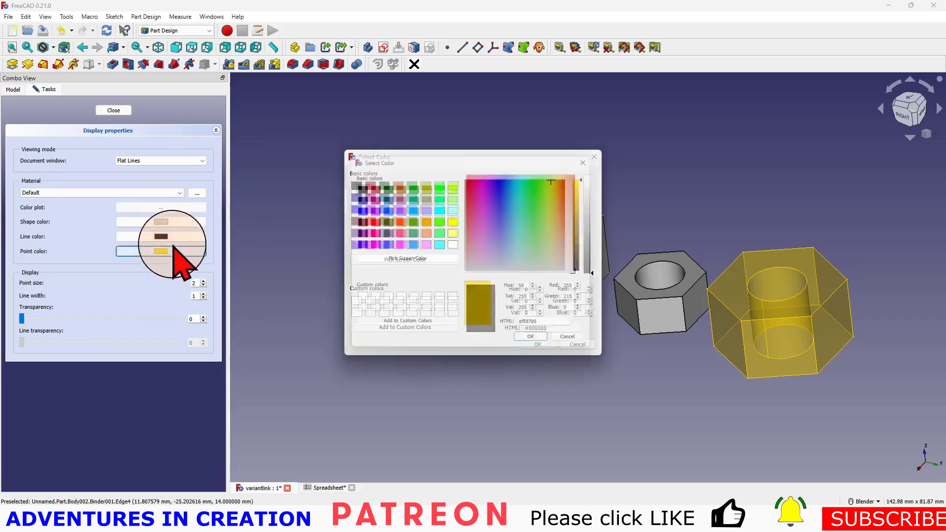
left_click(356, 185)
left_click(203, 296)
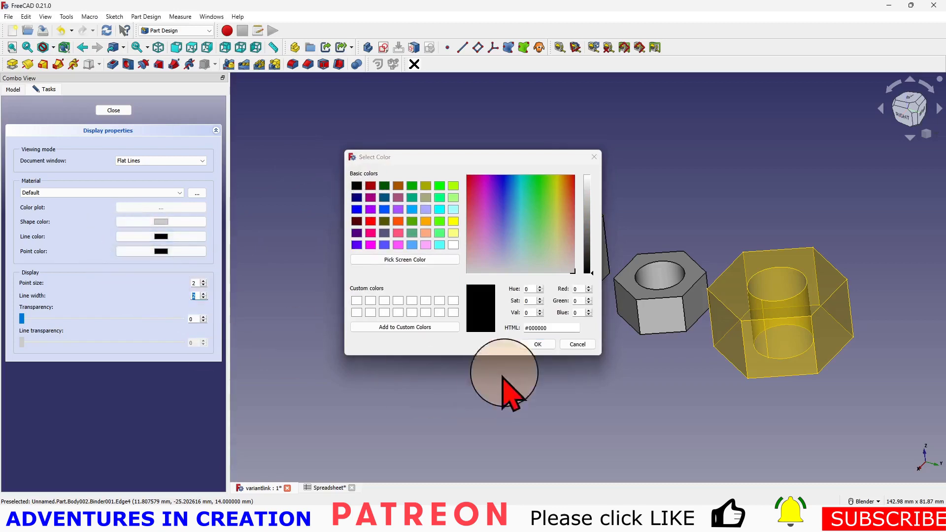
left_click(537, 345)
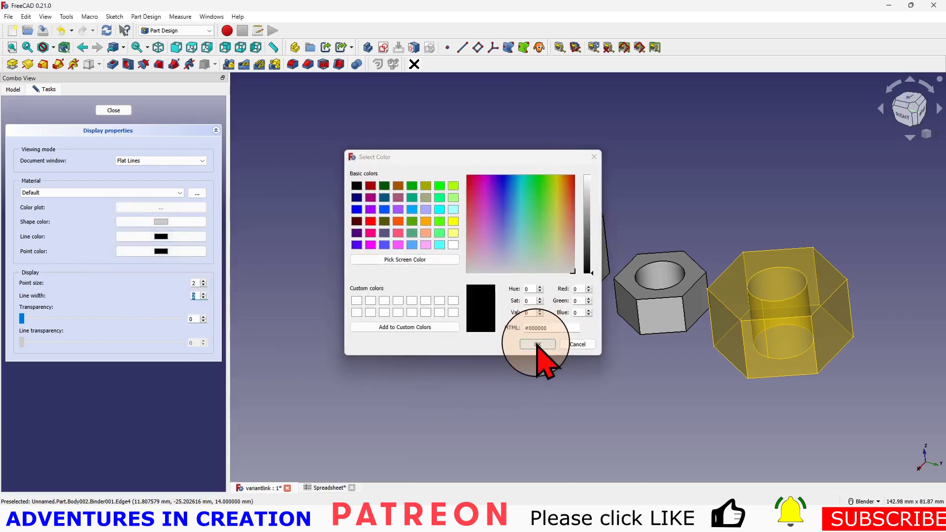
left_click(507, 382)
middle_click_drag(463, 429, 482, 426)
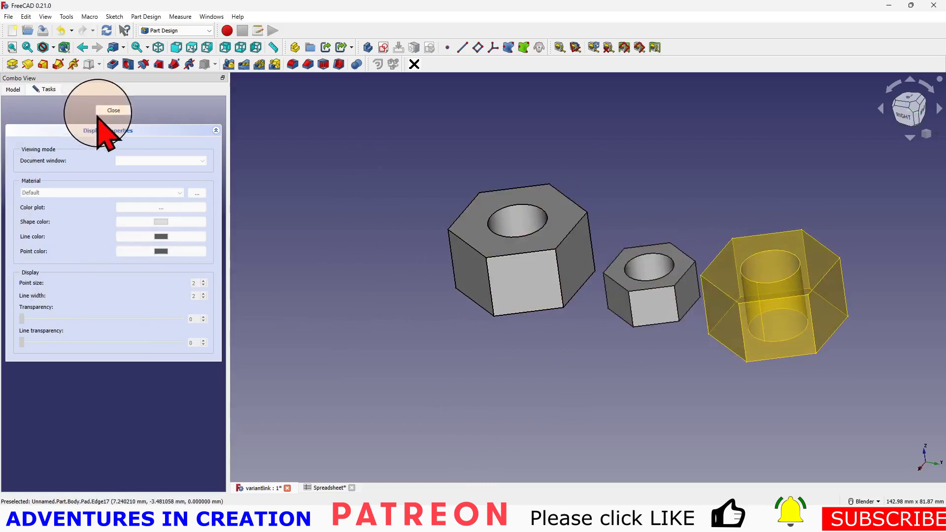
left_click(110, 110)
Step: Select Binder001 and scroll its properties to Configuration (Base), showing M12
scroll(694, 389, "down", 1)
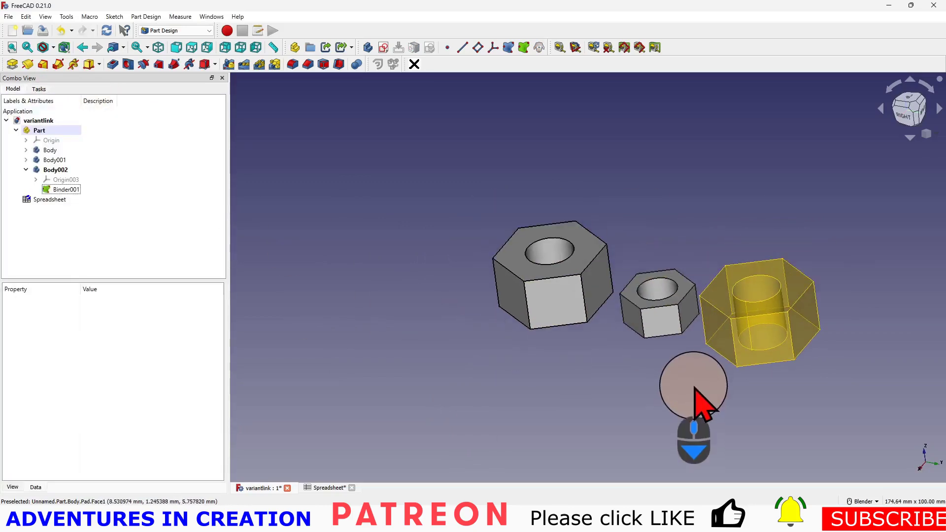
mouse_move(694, 387)
middle_mouse_down()
mouse_move(760, 414)
mouse_move(791, 370)
mouse_move(703, 382)
mouse_move(693, 395)
middle_mouse_up()
left_click(60, 189)
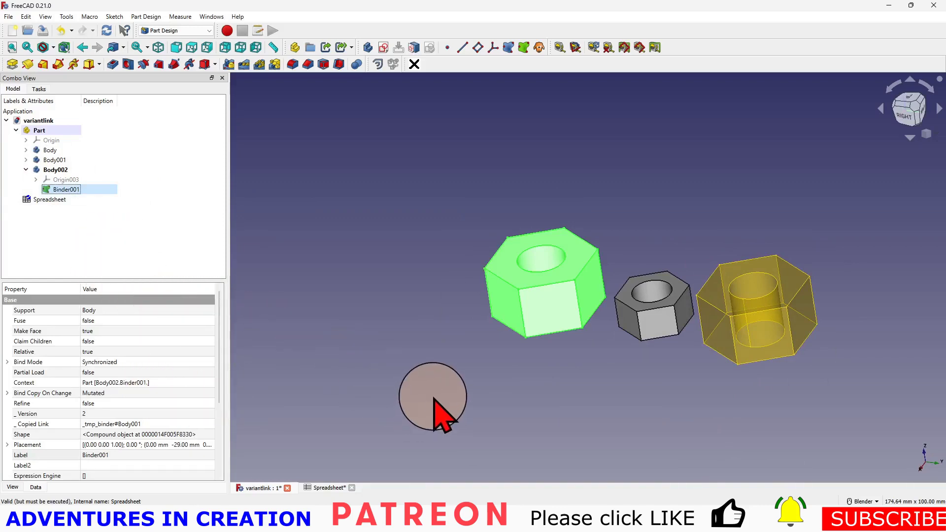
scroll(433, 417, "up", 2)
scroll(687, 354, "down", 2)
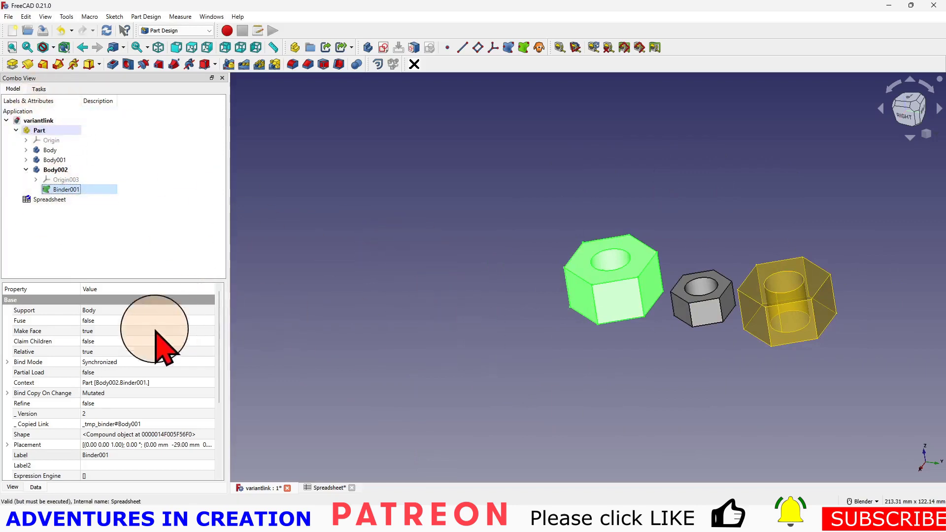
scroll(74, 424, "down", 4)
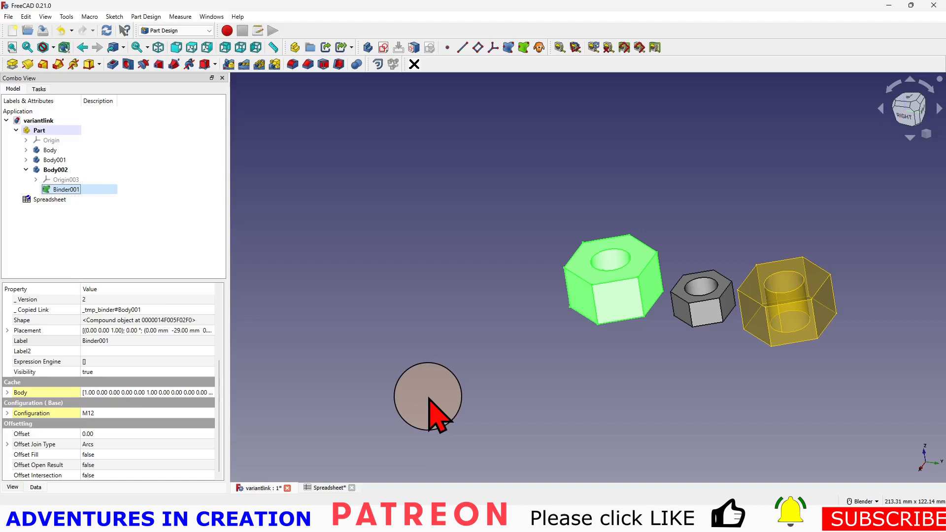
middle_click_drag(661, 401, 691, 398)
scroll(692, 409, "down", 3)
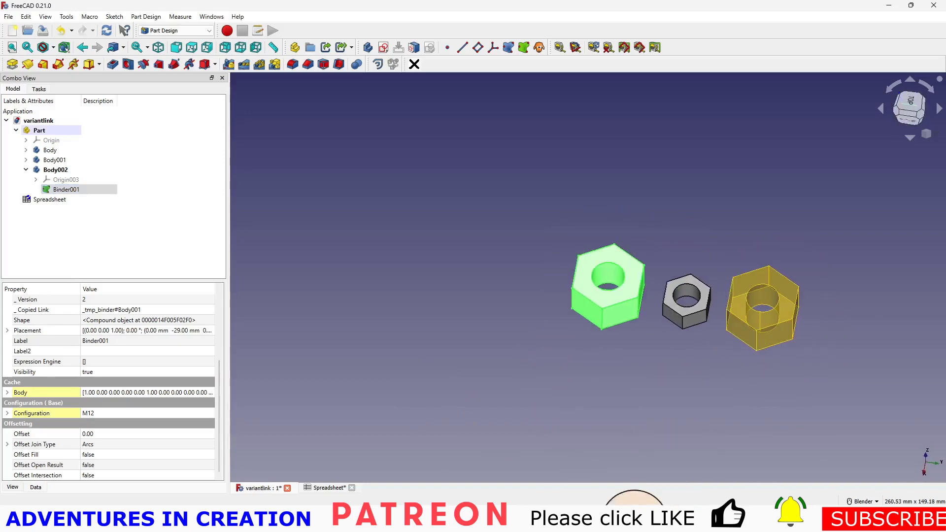
scroll(722, 383, "up", 3)
middle_click_drag(722, 382, 631, 390, "shift")
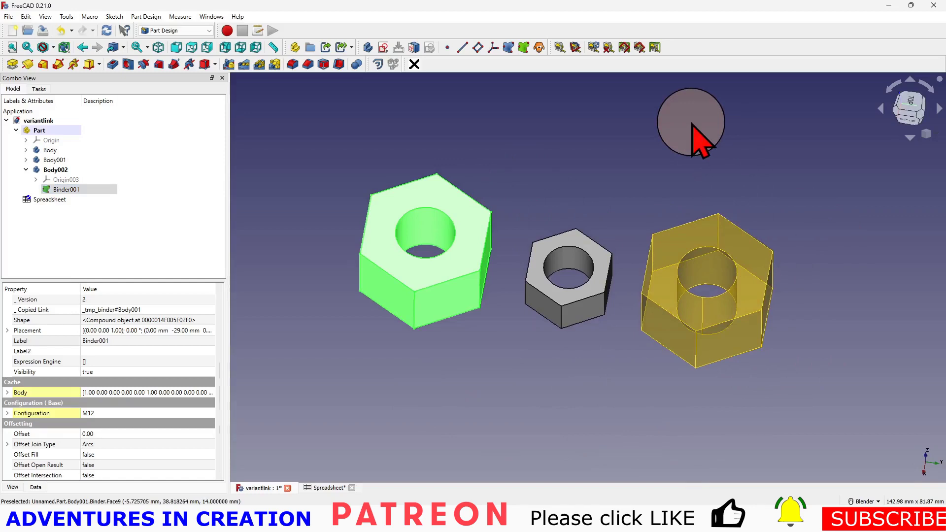